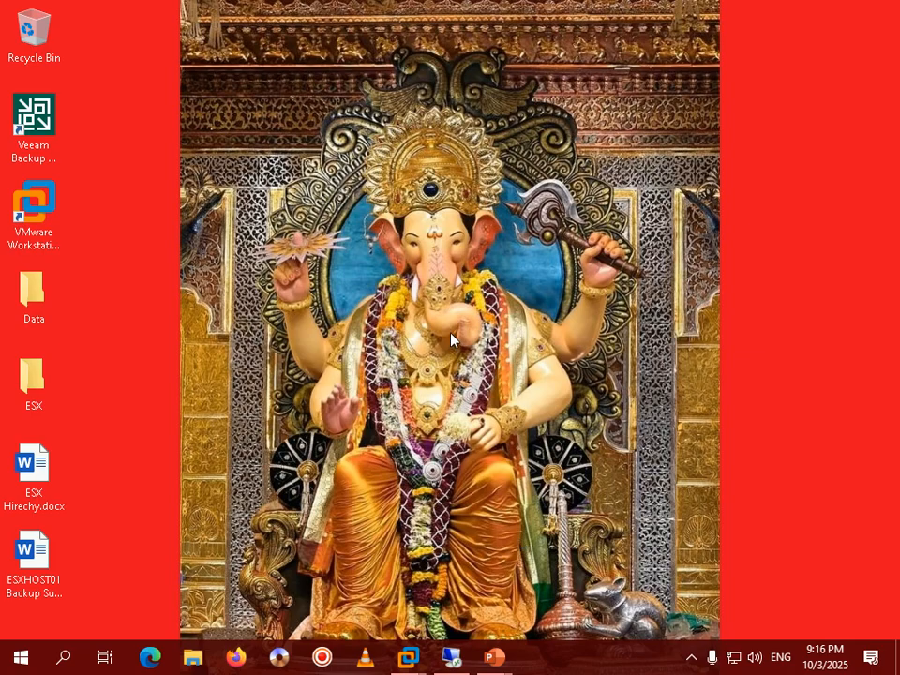
left_click(34, 122)
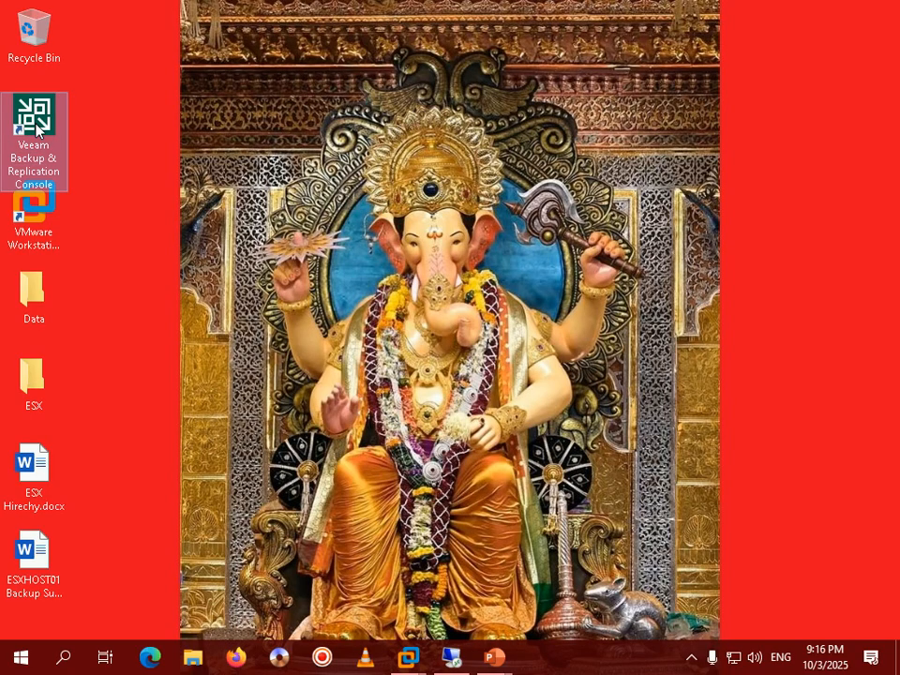
left_click(118, 142)
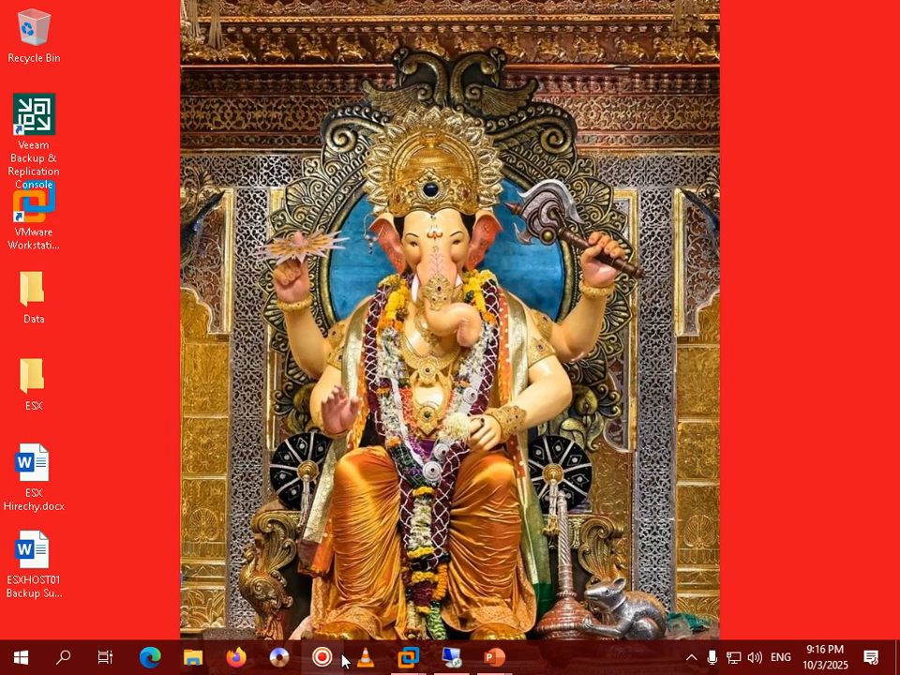
- Switch to VMware Workstation and view the console of the ESXHOST01 virtual machine
mouse_move(399, 658)
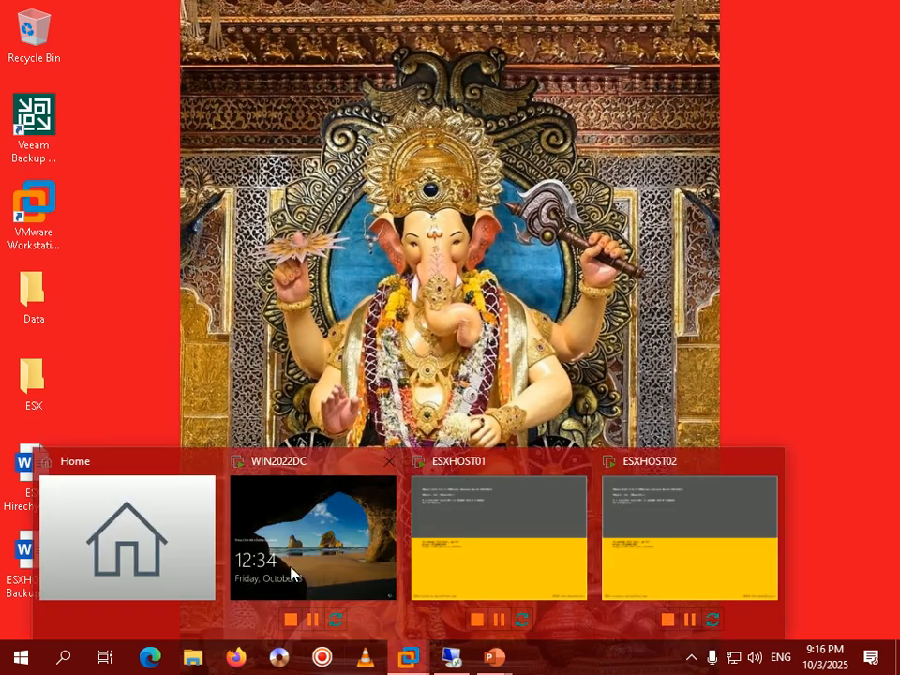
left_click(140, 519)
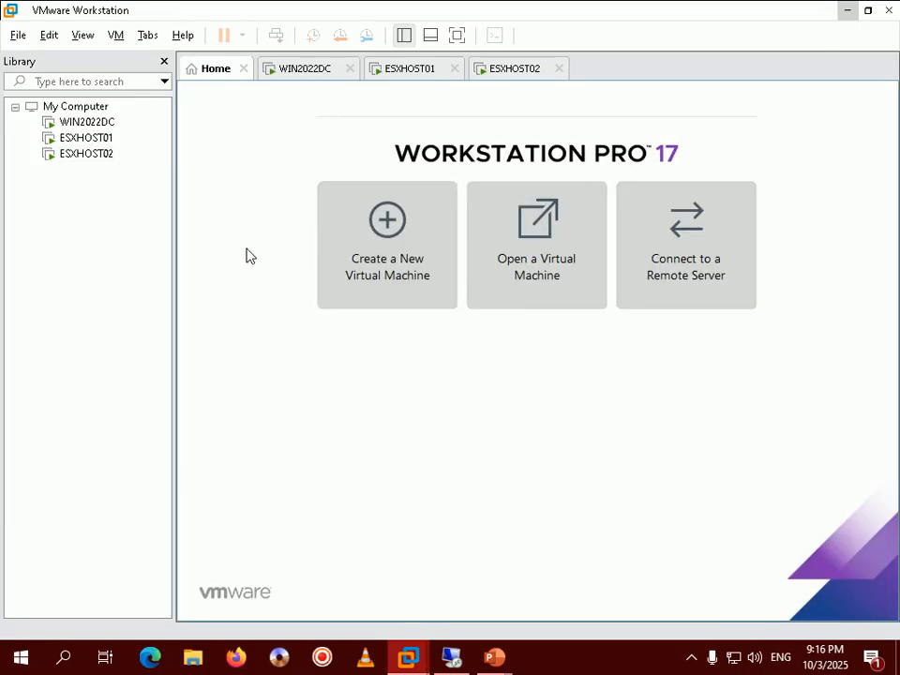
left_click(98, 144)
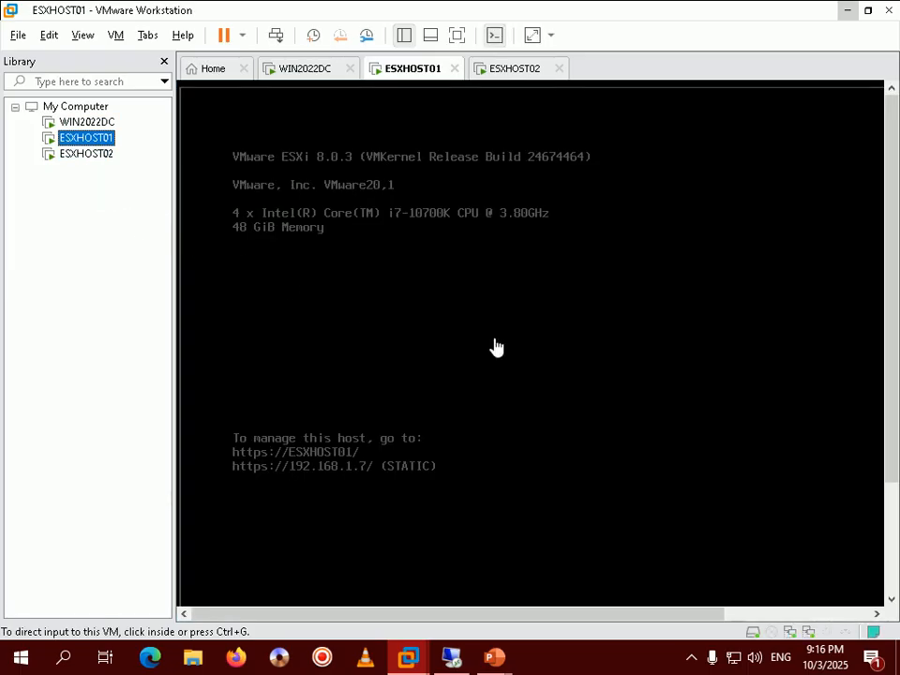
left_click(558, 343)
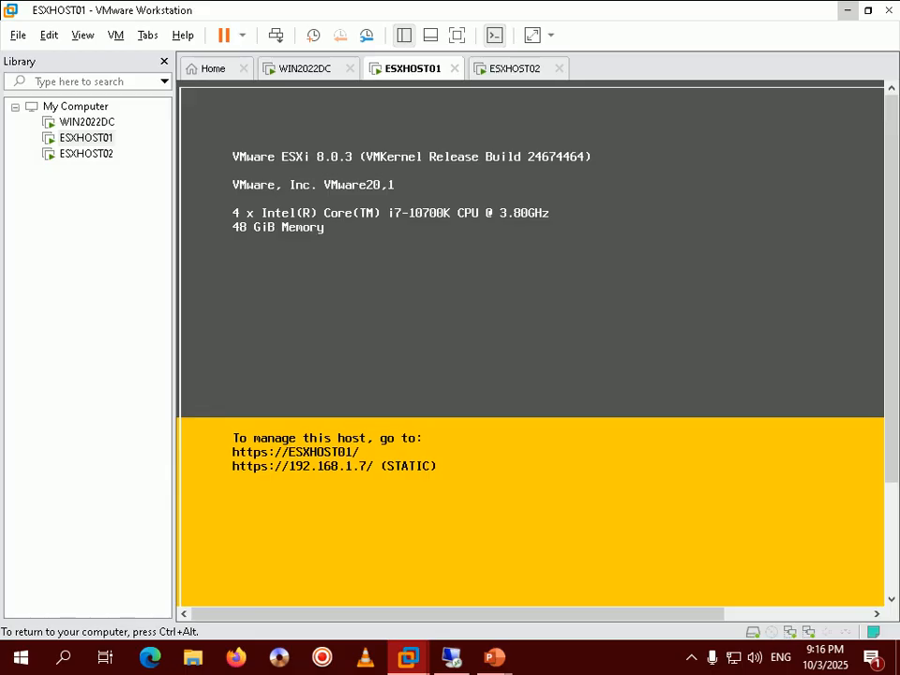
key("ctrl+alt")
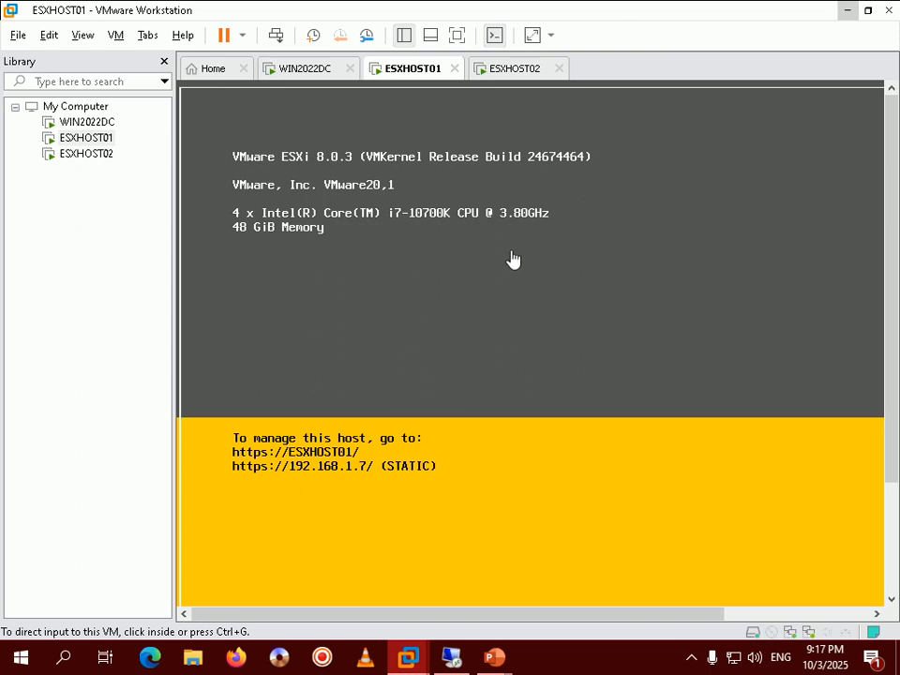
- View the ESXHOST02 console and return to the ESXHOST01 console
left_click(516, 68)
left_click(464, 89)
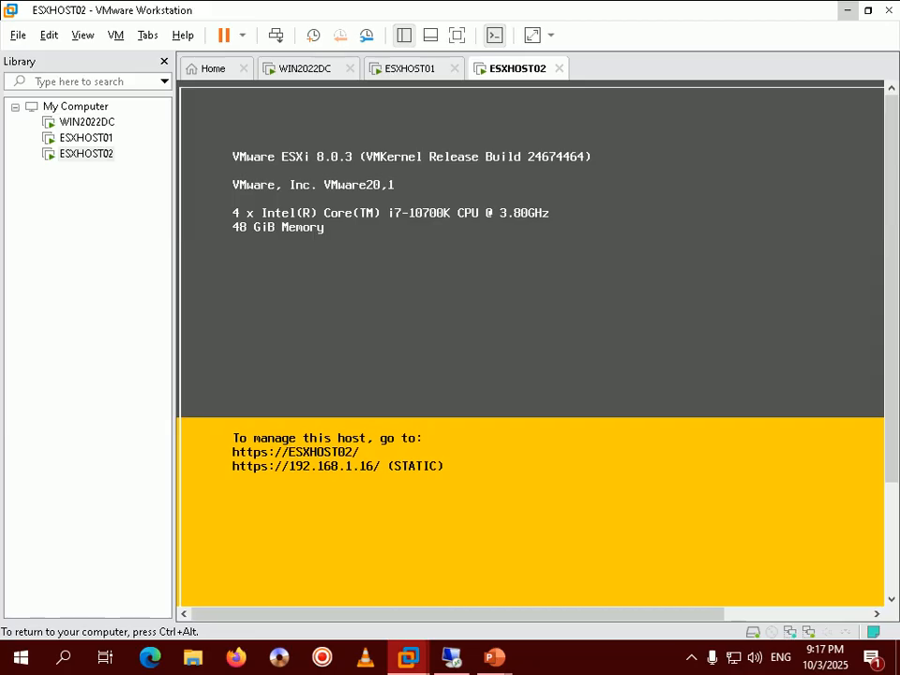
key("ctrl+alt")
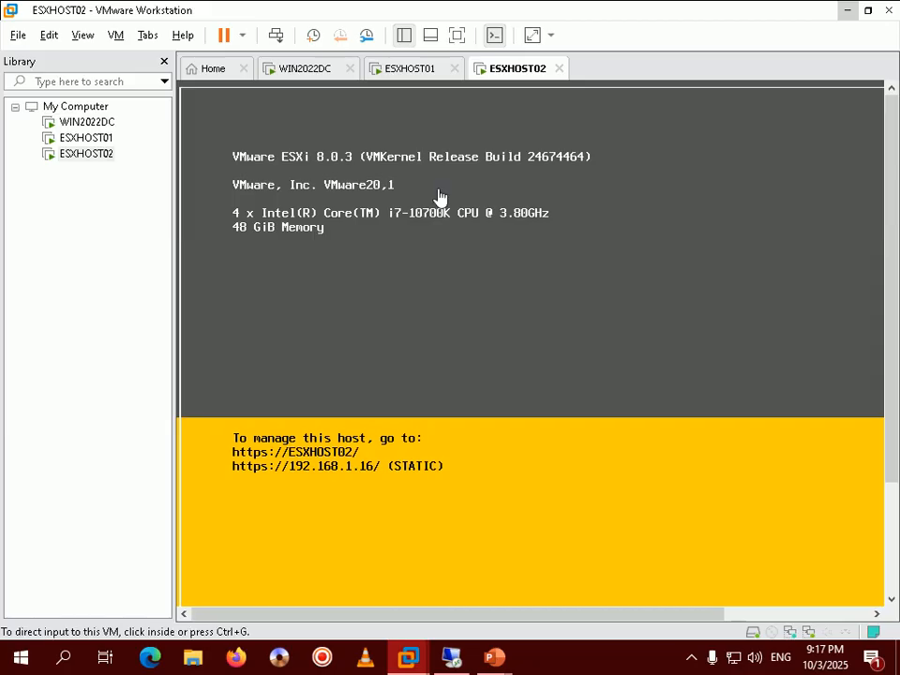
left_click(433, 73)
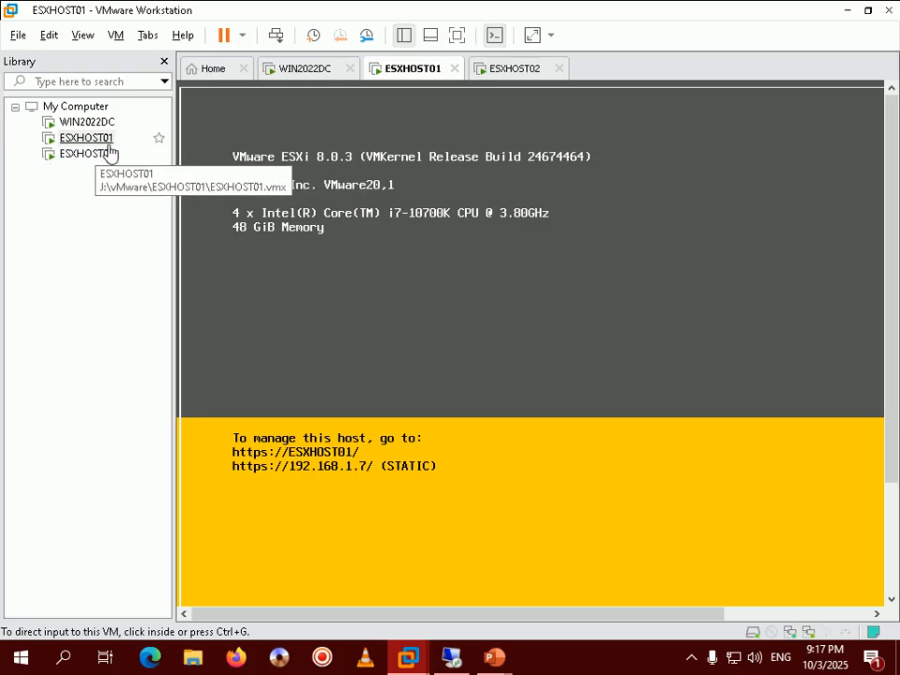
- Minimise VMware Workstation, switch to the WIN2022DC remote desktop session and move its connection bar aside
left_click(846, 13)
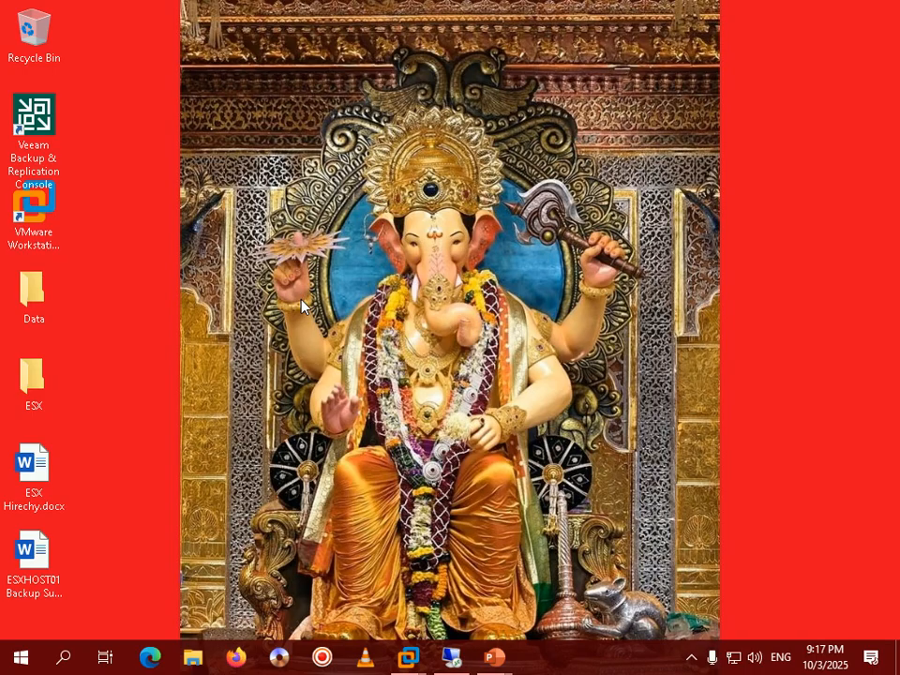
left_click(452, 657)
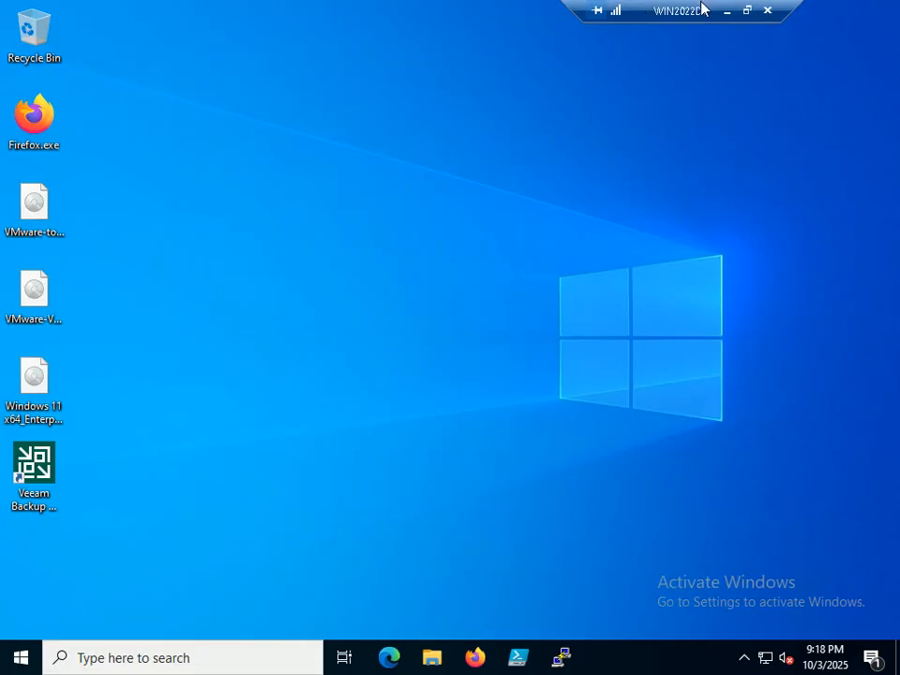
left_click_drag(701, 9, 546, 8)
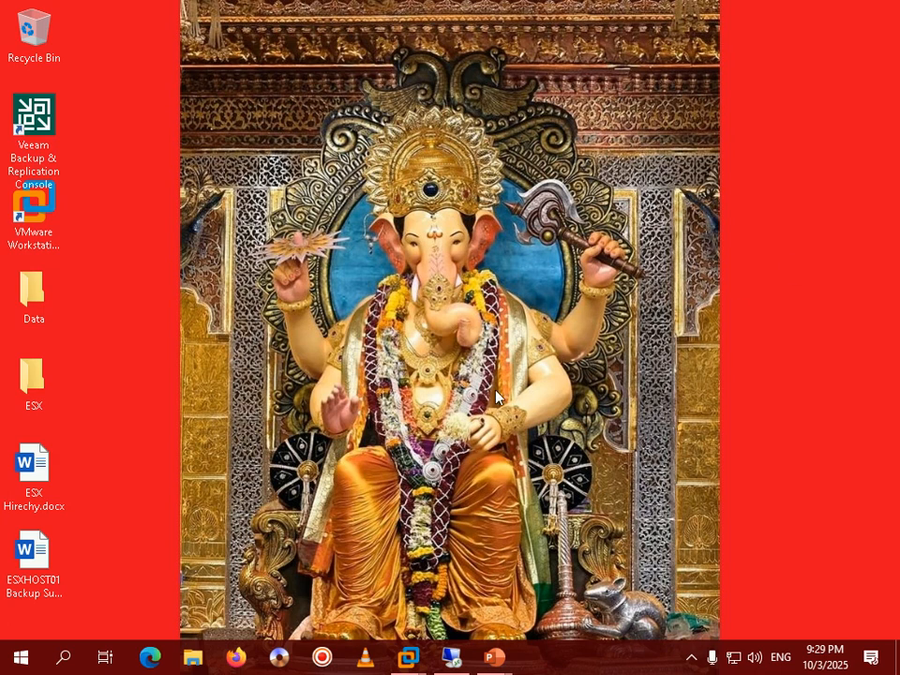
left_click(691, 656)
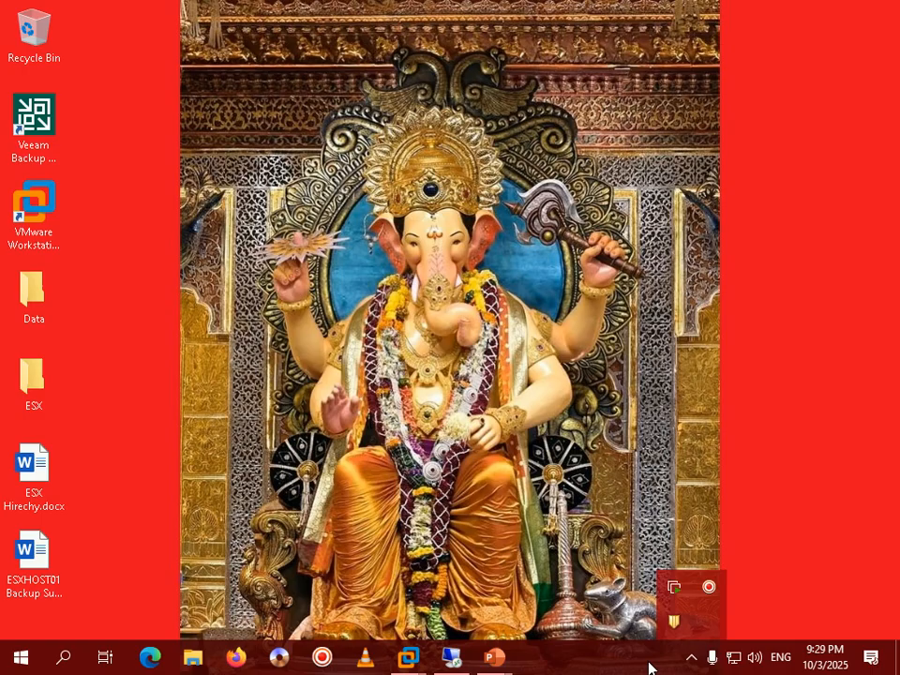
left_click(518, 453)
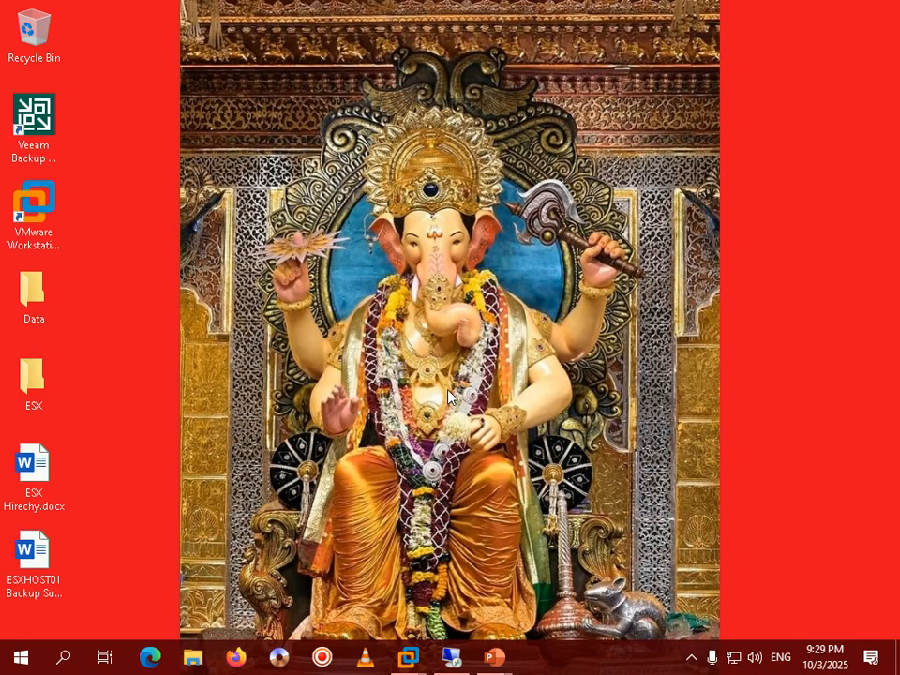
- Switch to the running PowerPoint slide show and advance from the Step 401 slide to the next slide
mouse_move(496, 661)
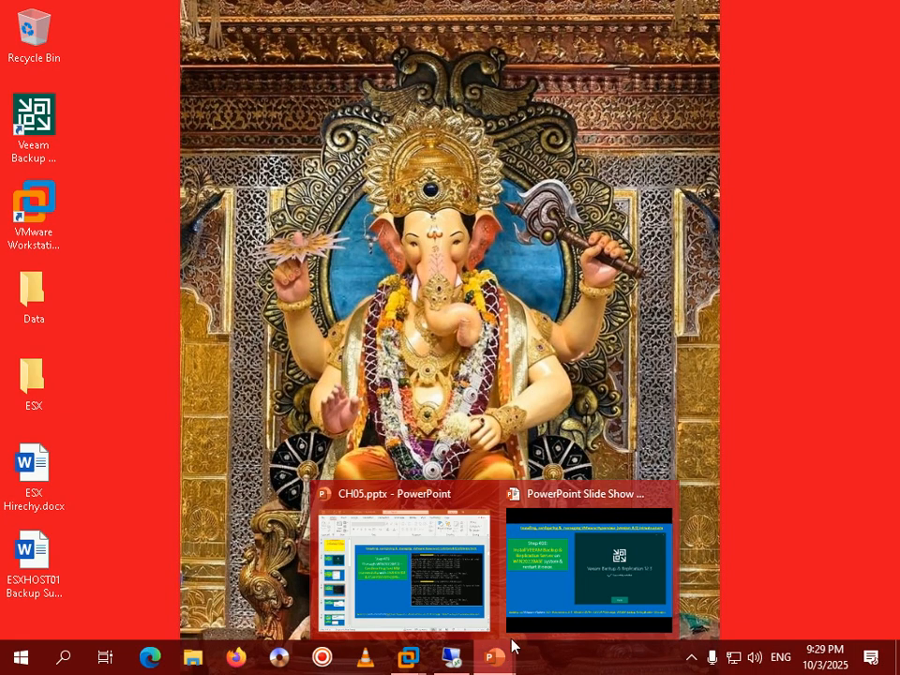
left_click(557, 585)
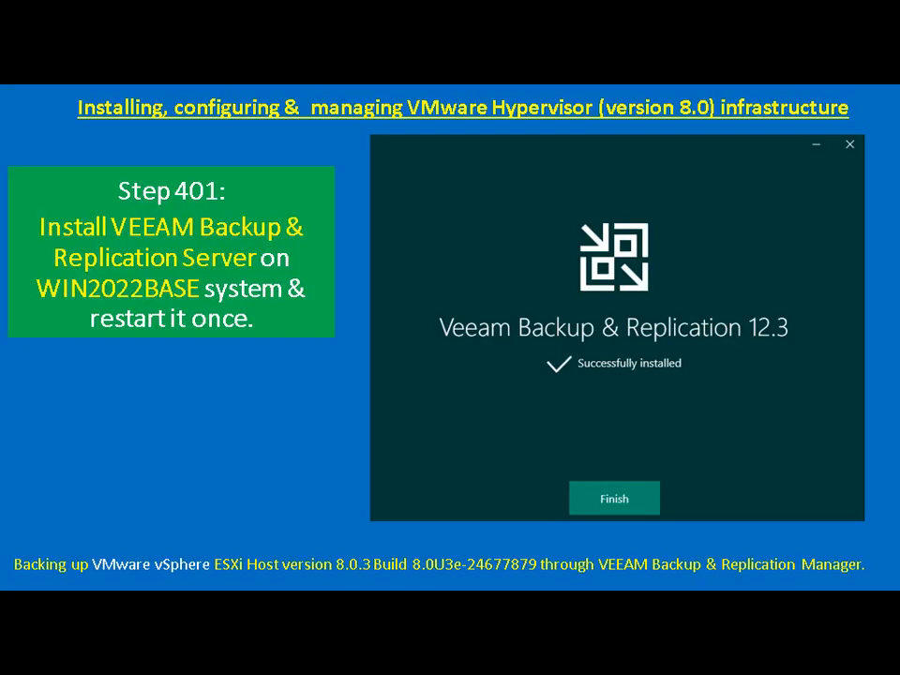
key("Right")
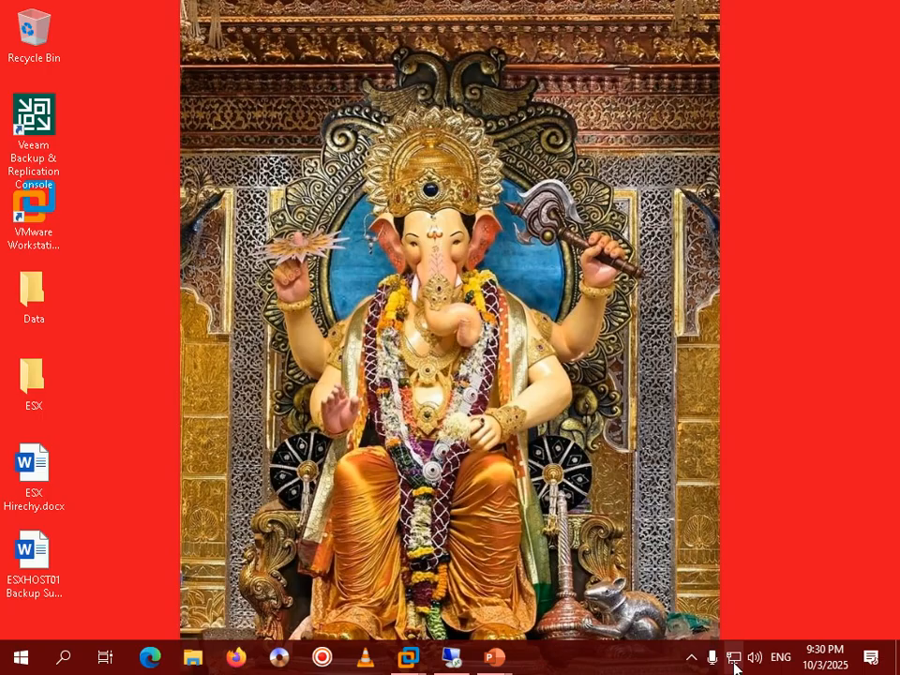
- Open the host computer's network adapter list and select VMware Network Adapter VMnet2
right_click(734, 660)
left_click(720, 641)
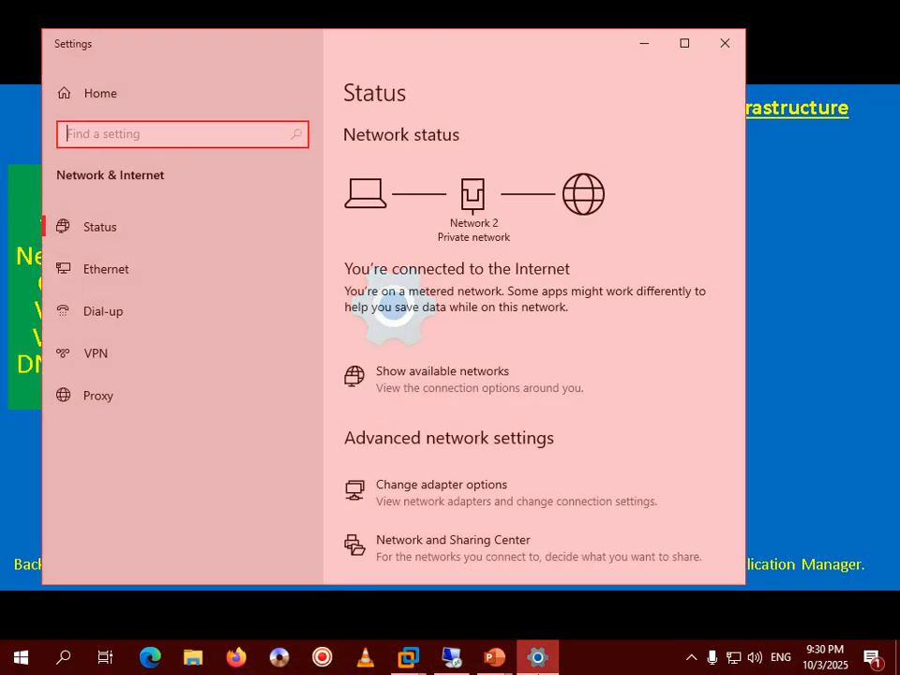
left_click(441, 511)
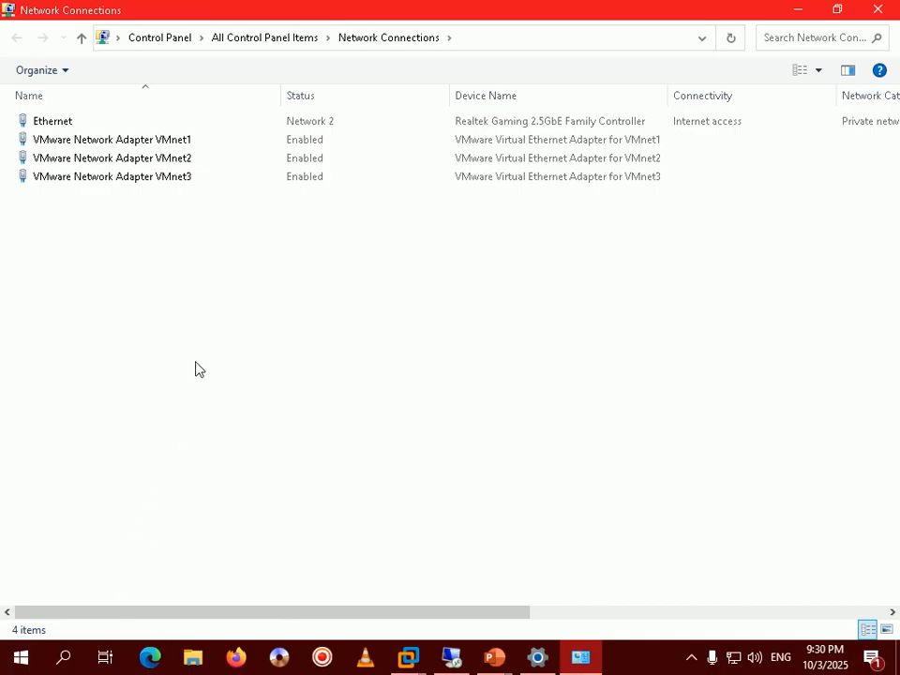
left_click(183, 163)
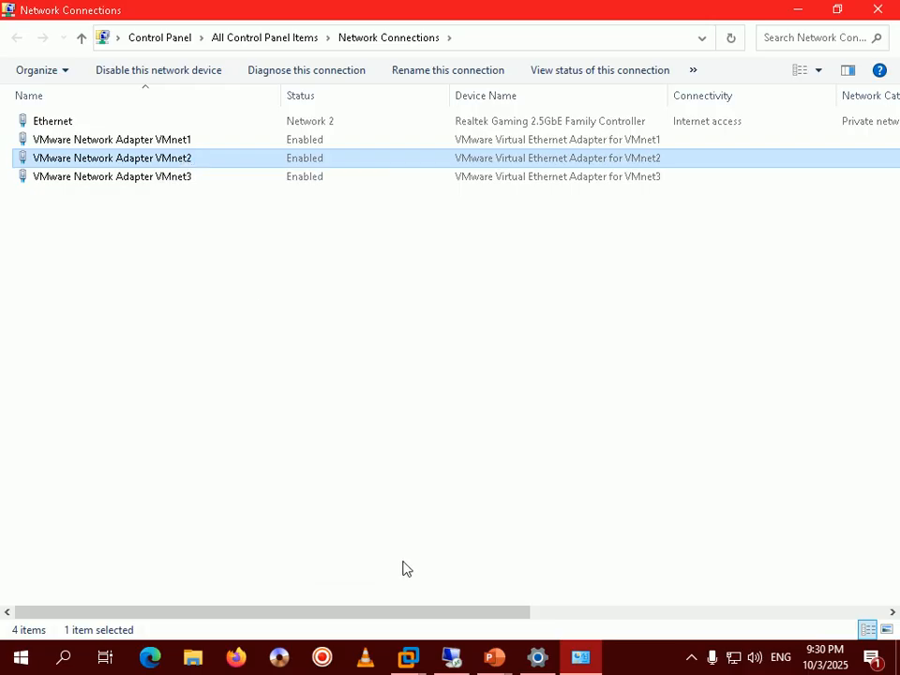
- Switch to the WIN2022DC remote session, open a command prompt with cmd and run ipconfig
mouse_move(452, 656)
left_click(462, 621)
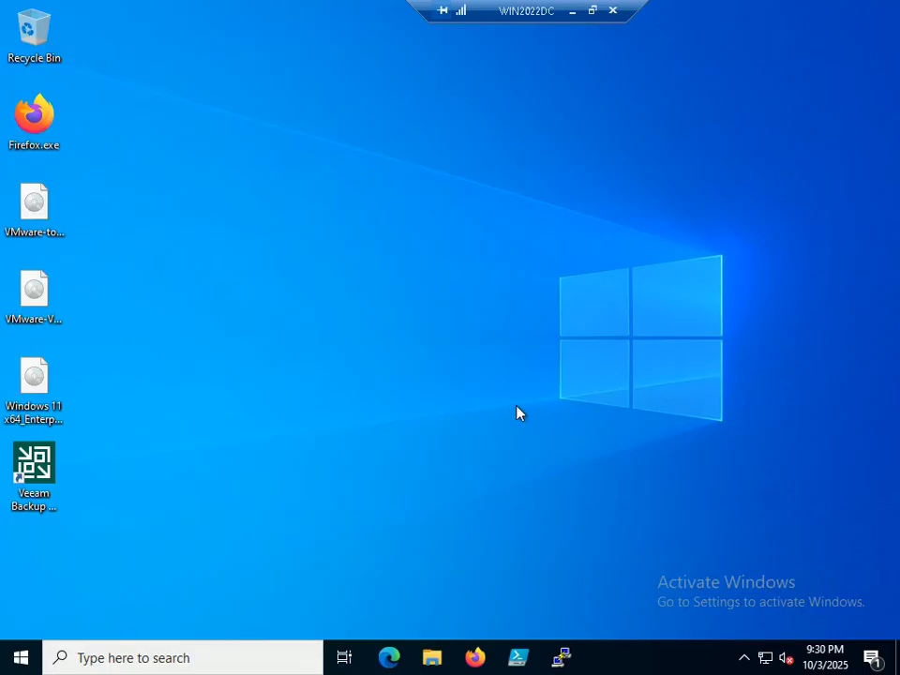
key("super+r")
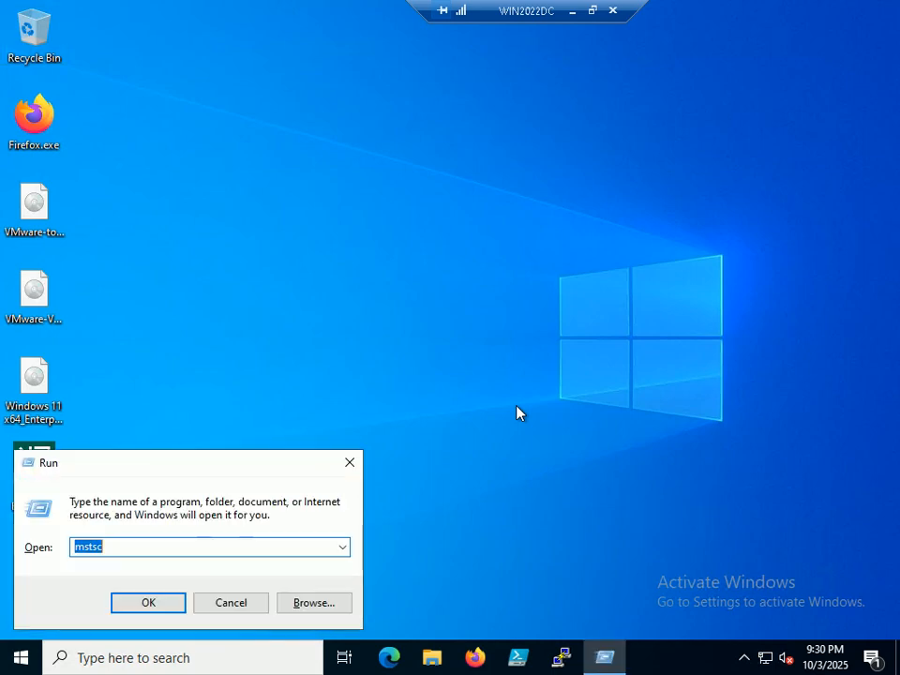
type("cmd")
key("Return")
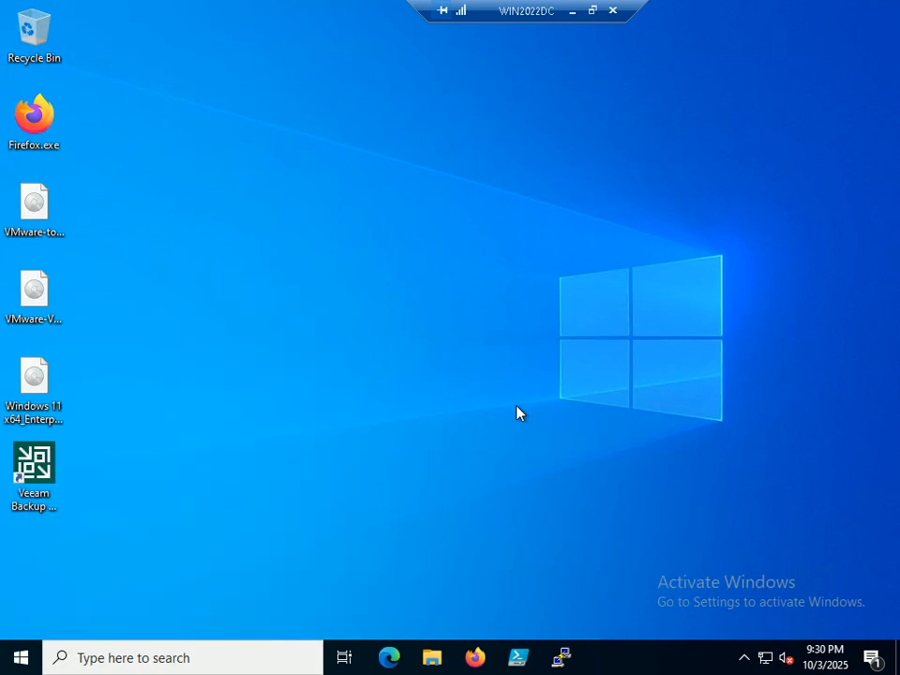
type("i")
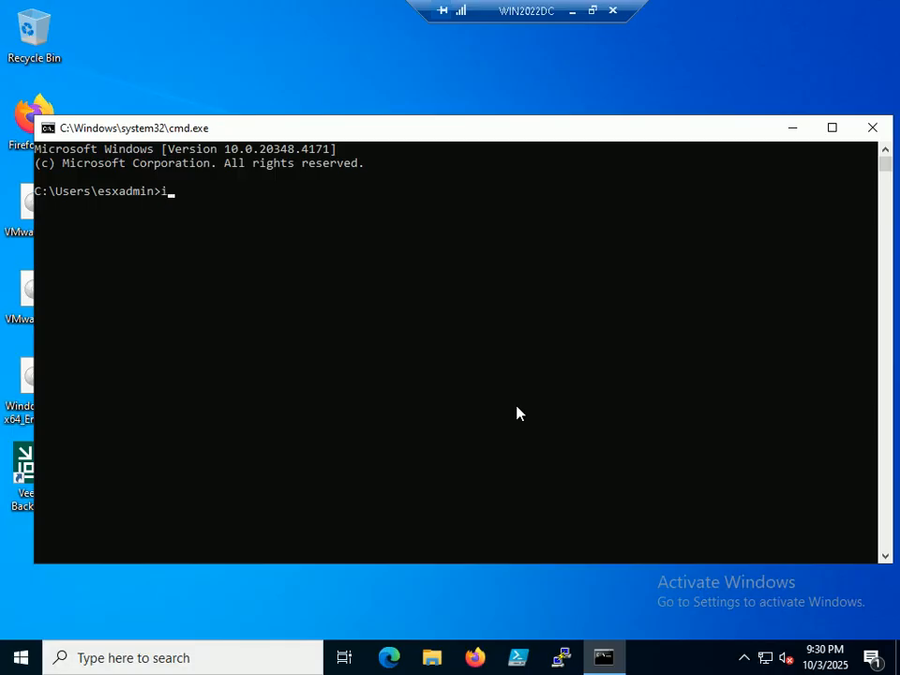
type("pconfig")
key("Return")
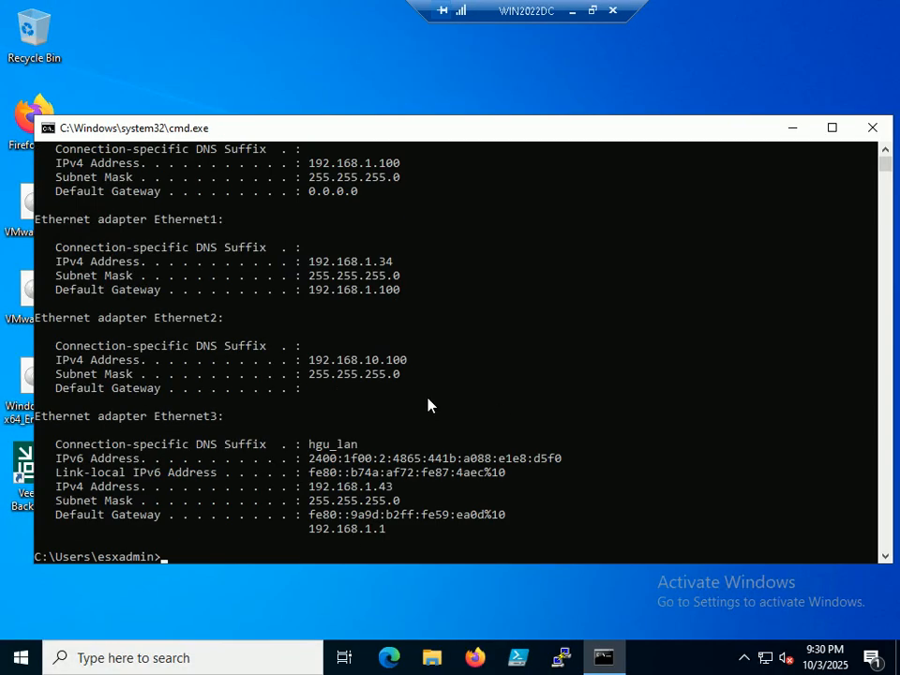
- Highlight the IPv4 address of Ethernet0 in the ipconfig output and minimise the remote session
scroll(427, 405, "up", 1)
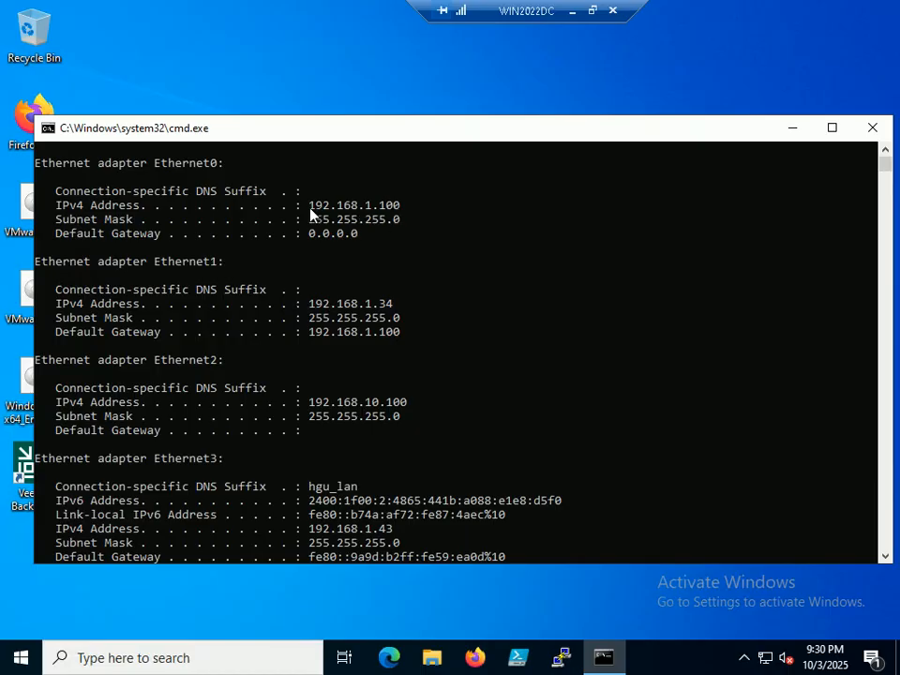
left_click_drag(310, 207, 321, 209)
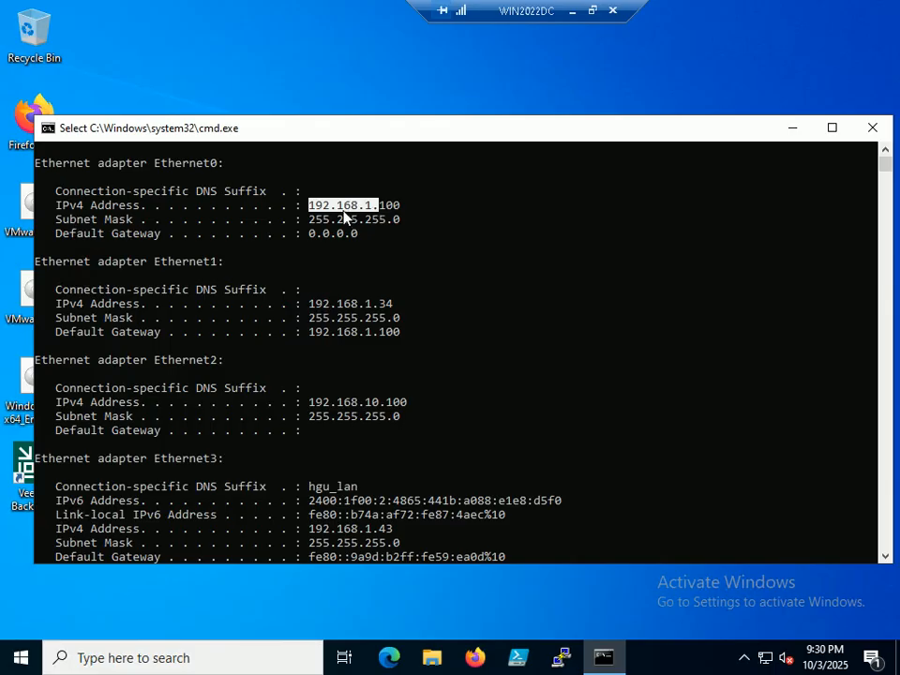
left_click(573, 11)
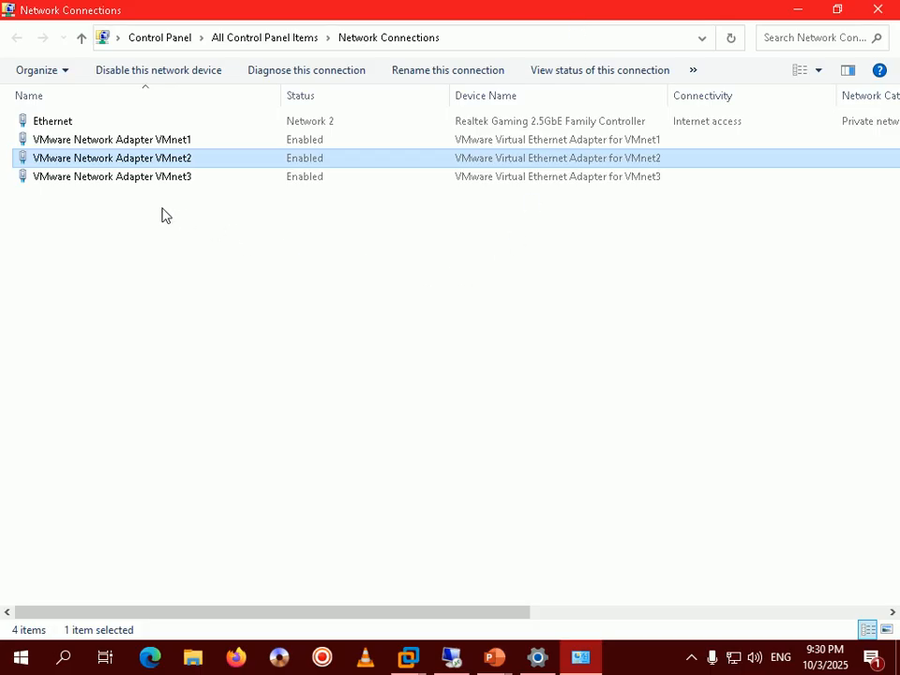
- Open the Internet Protocol Version 4 (TCP/IPv4) properties of VMware Network Adapter VMnet2
right_click(200, 159)
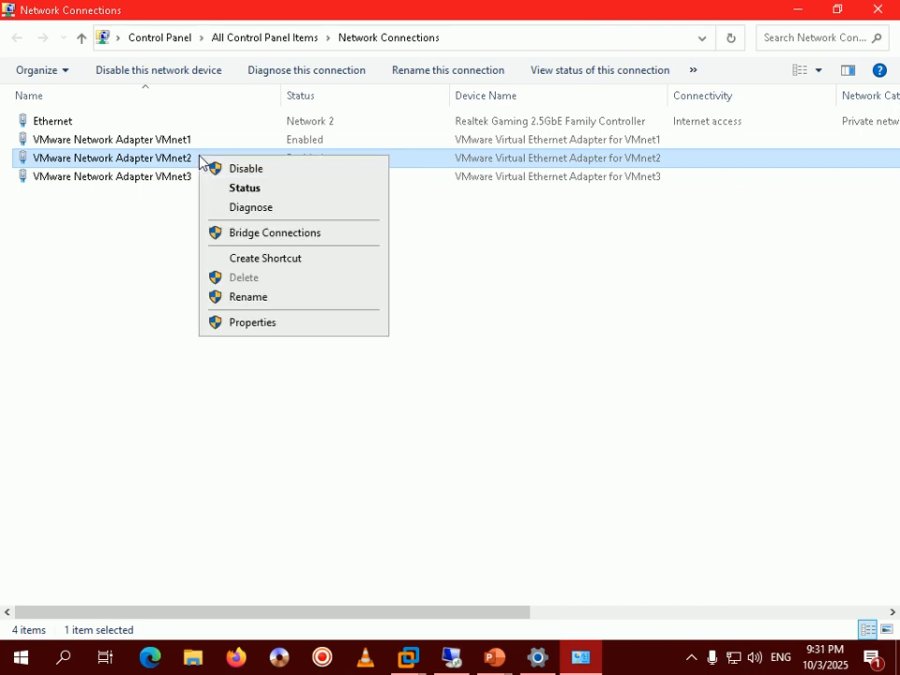
left_click(266, 322)
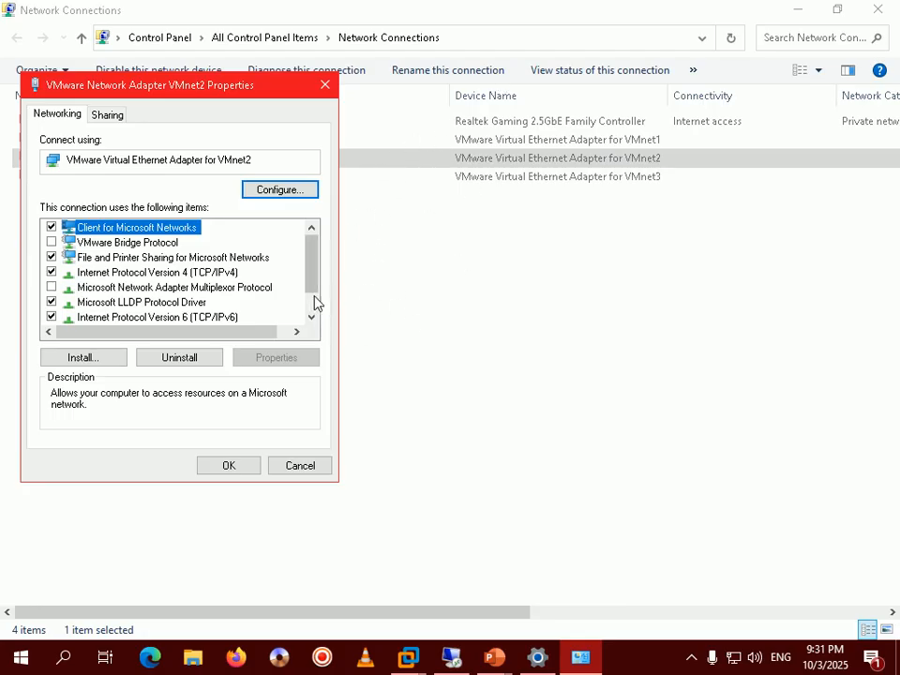
mouse_move(314, 270)
left_mouse_down()
mouse_move(314, 293)
mouse_move(315, 267)
left_mouse_up()
double_click(212, 272)
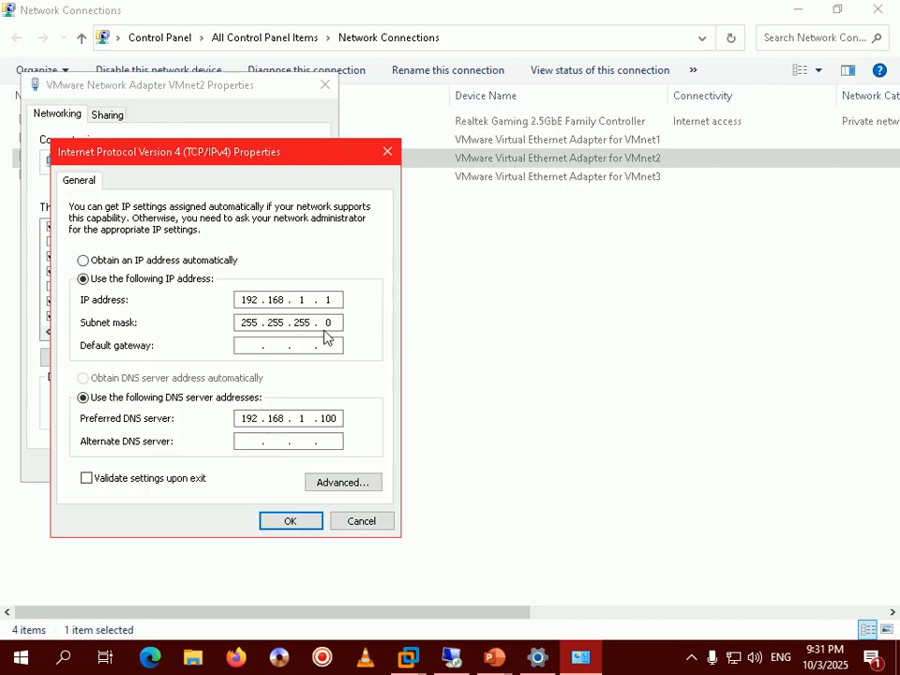
- Switch to the PowerPoint slide show to check the VMnet2 DNS entry given in Step 402
mouse_move(469, 668)
mouse_move(496, 661)
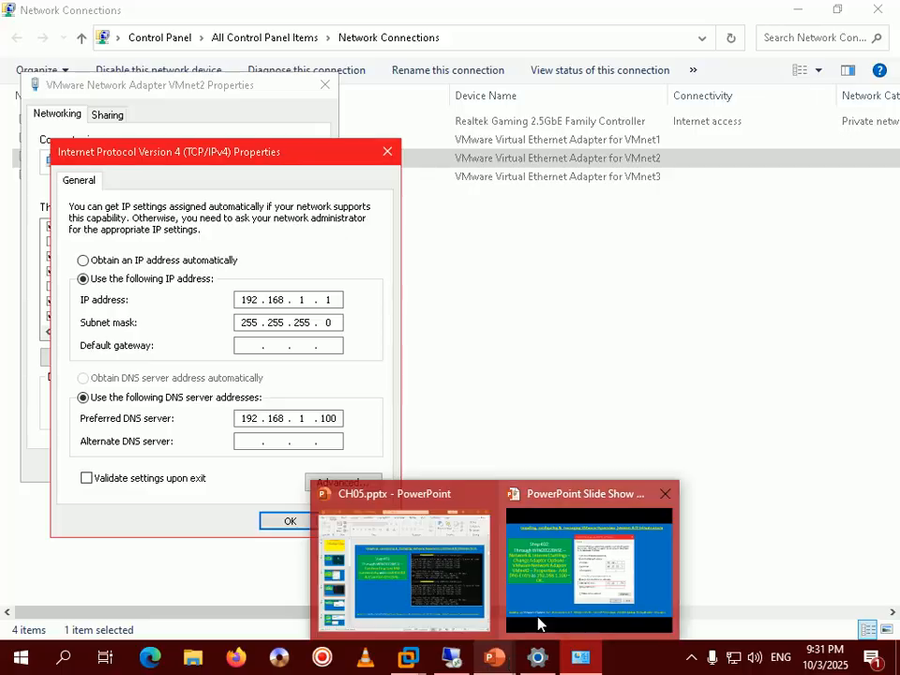
left_click(592, 560)
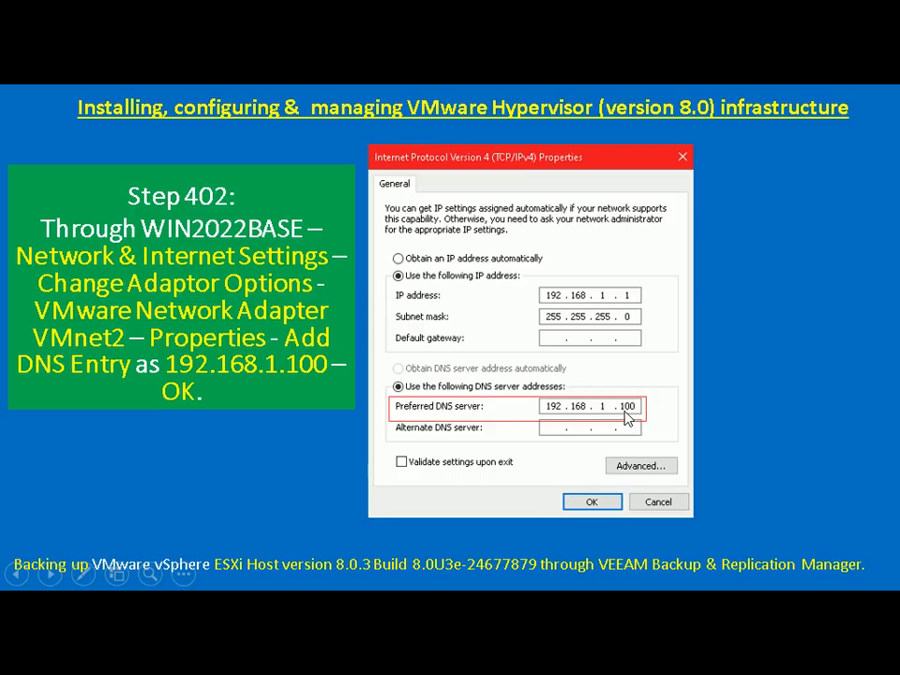
- Return to the WIN2022DC remote session's command prompt and clear the highlighted address
key("alt+Tab")
key("alt+Tab")
left_click(557, 302)
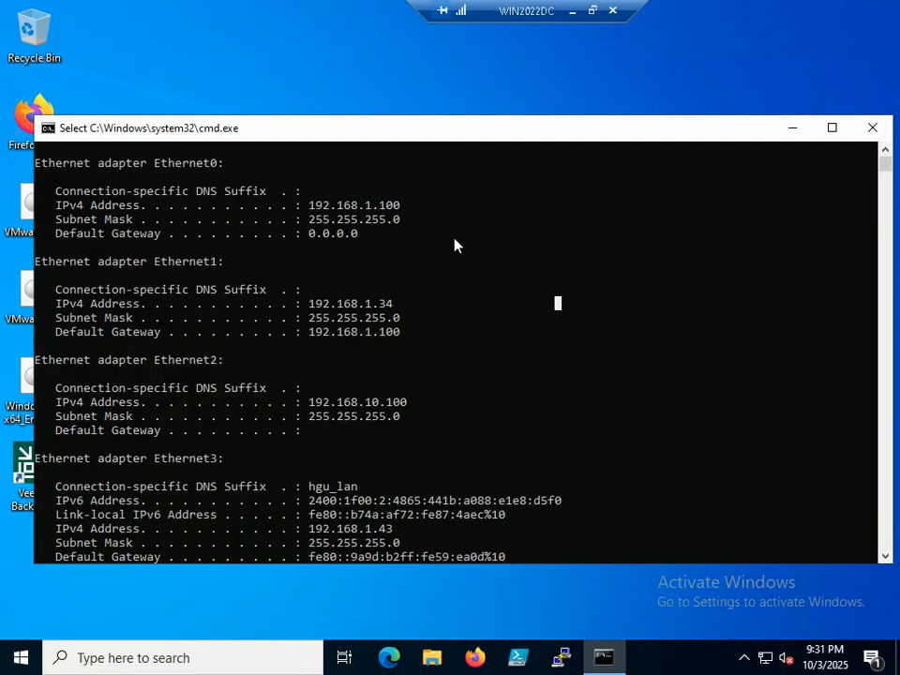
- Compare Ethernet0's IPv4 address on WIN2022DC with VMnet2's preferred DNS server, and cancel the open VMnet2 property dialogs
left_click_drag(308, 205, 403, 208)
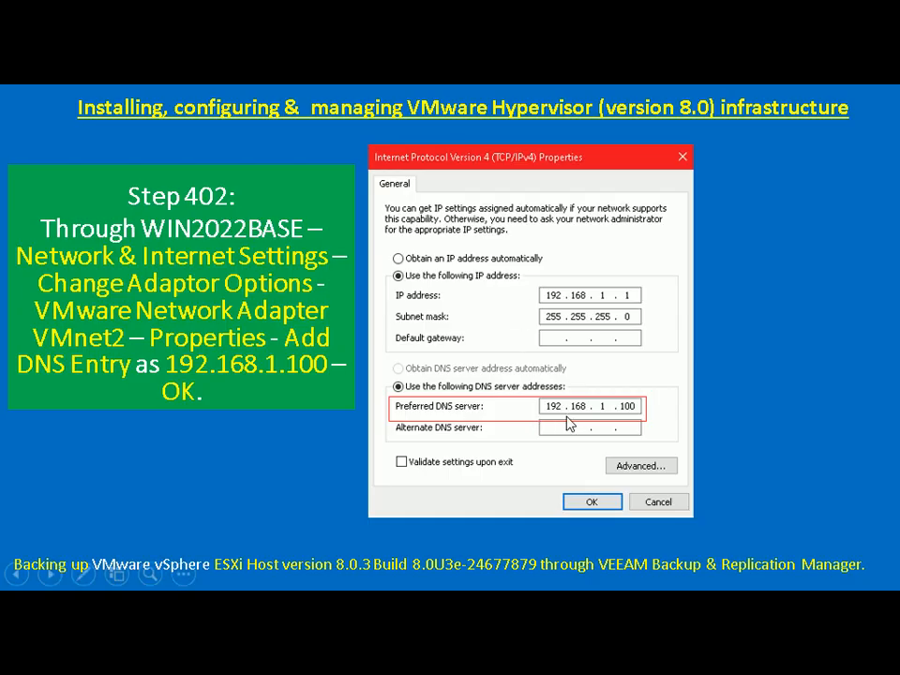
key("alt+Tab")
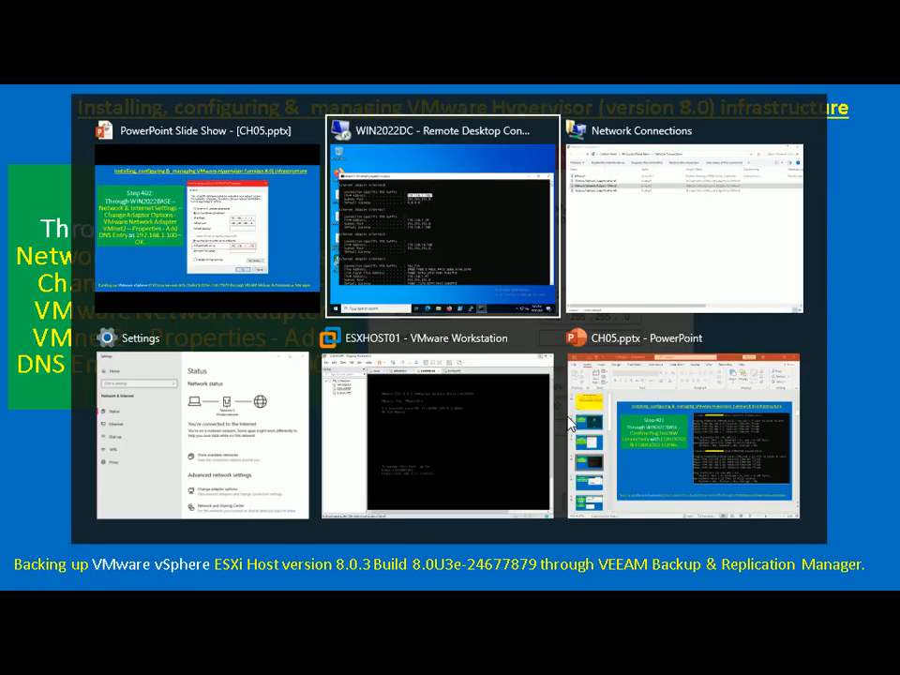
key("alt+Tab")
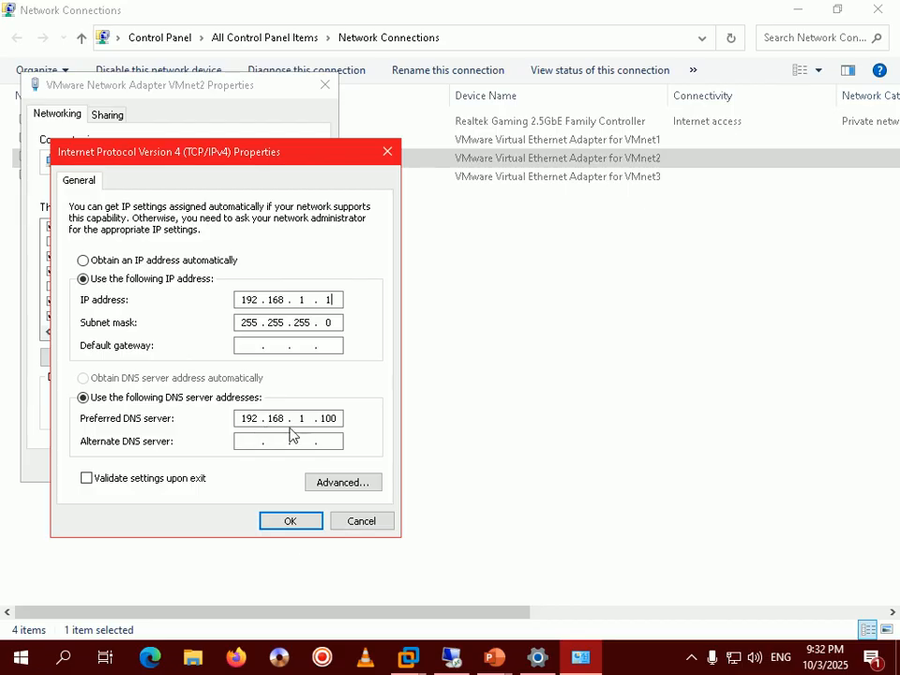
left_click(373, 527)
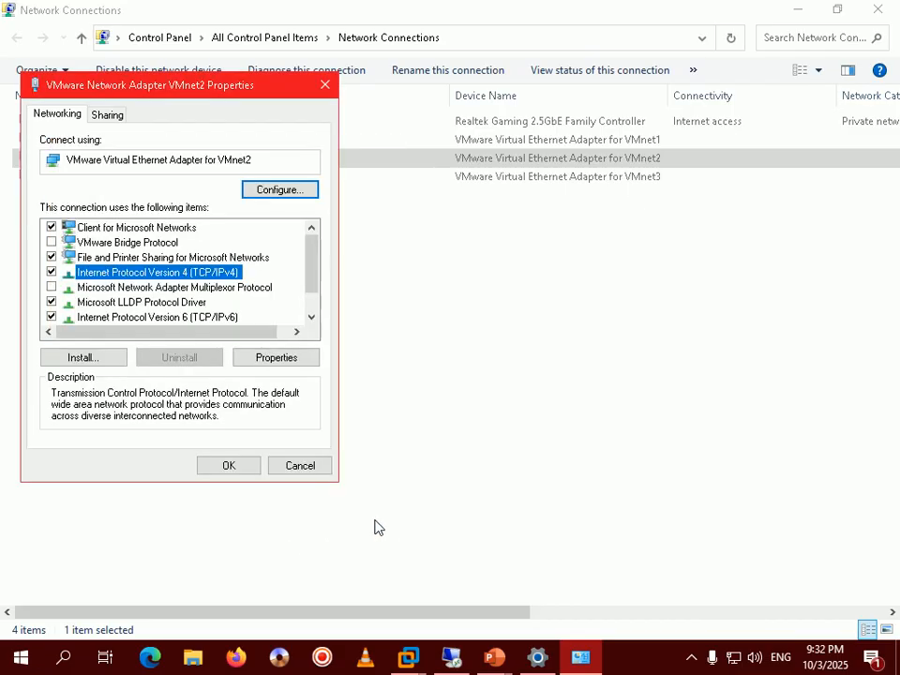
left_click(310, 467)
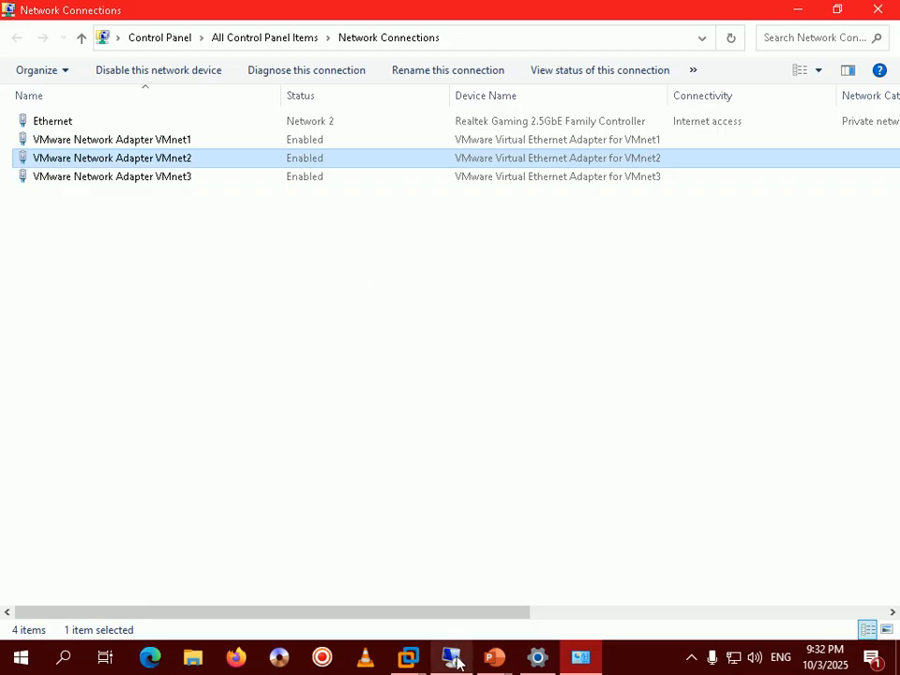
- Switch to VMware Workstation and check the consoles of the WIN2022DC, ESXHOST01 and ESXHOST02 virtual machines
mouse_move(453, 655)
mouse_move(408, 656)
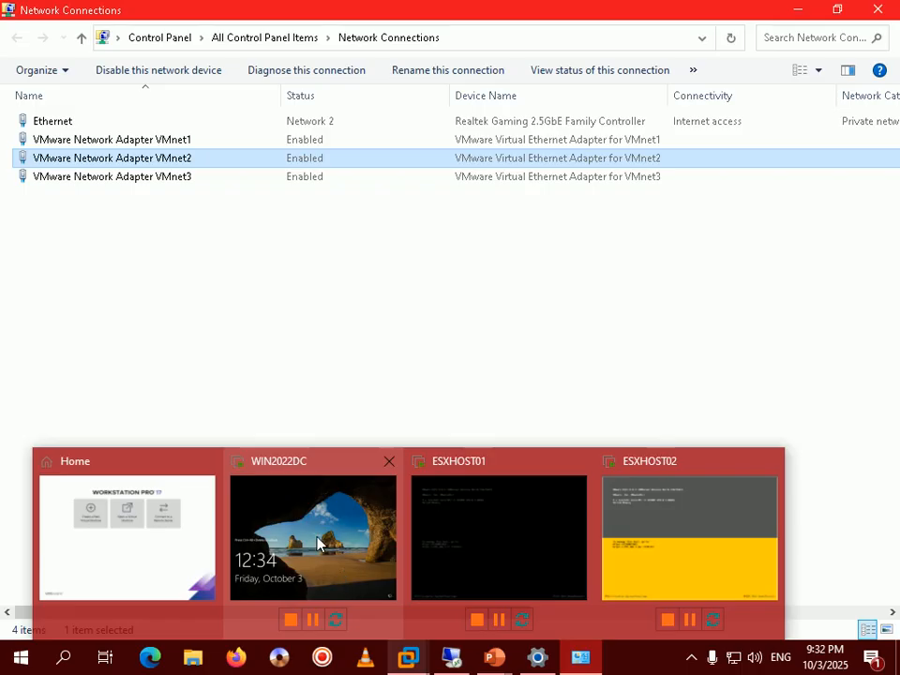
left_click(143, 534)
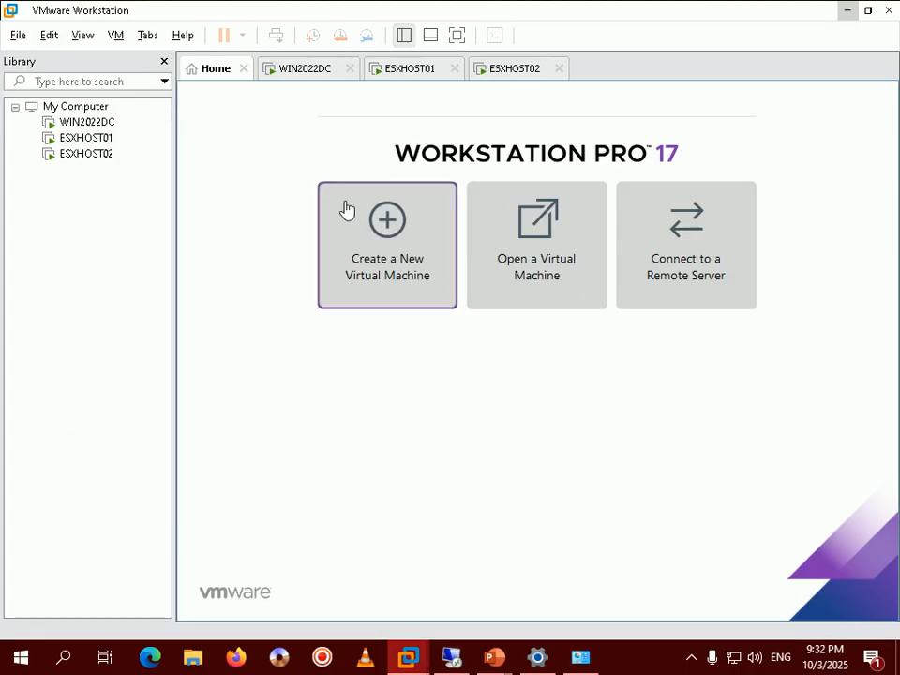
left_click(309, 78)
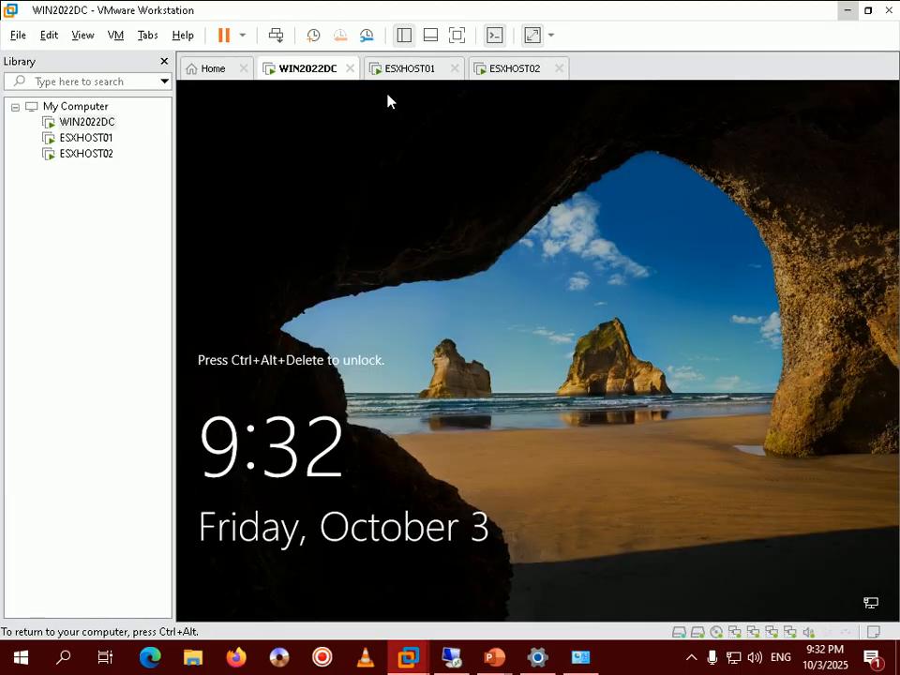
left_click(410, 68)
left_click(387, 221)
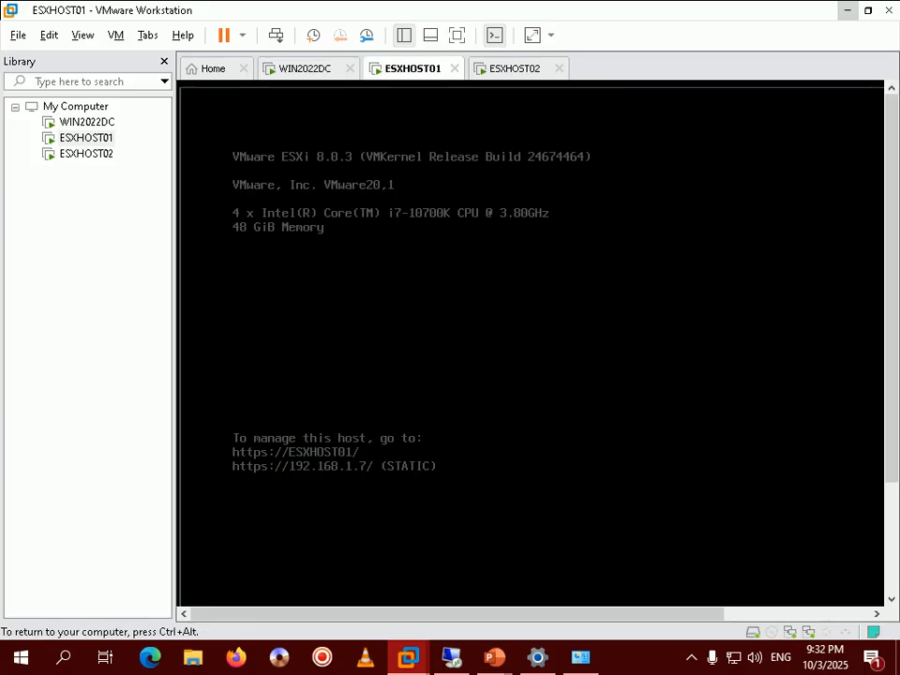
key("ctrl+alt")
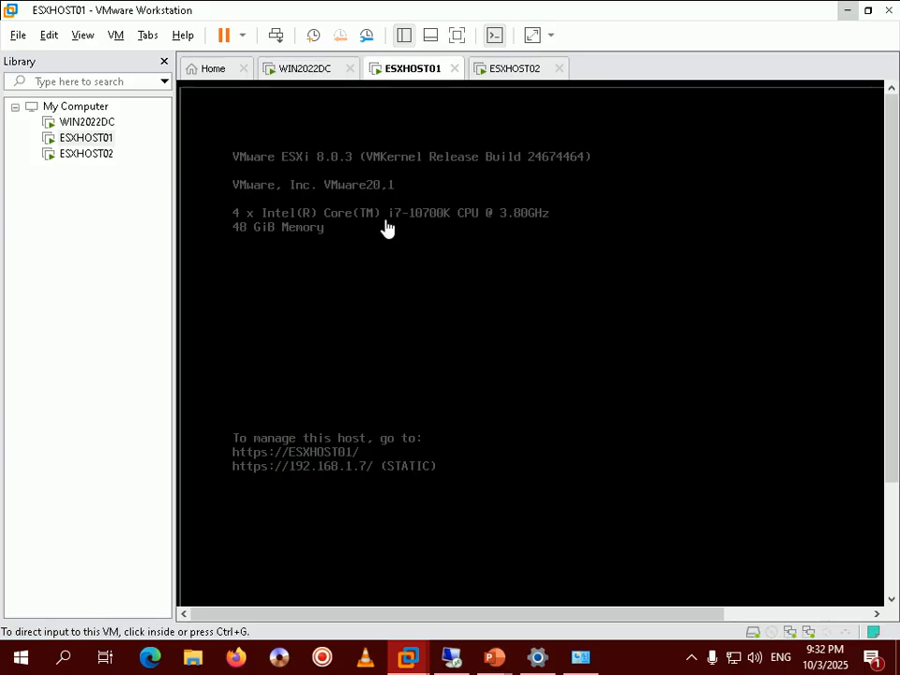
left_click(532, 72)
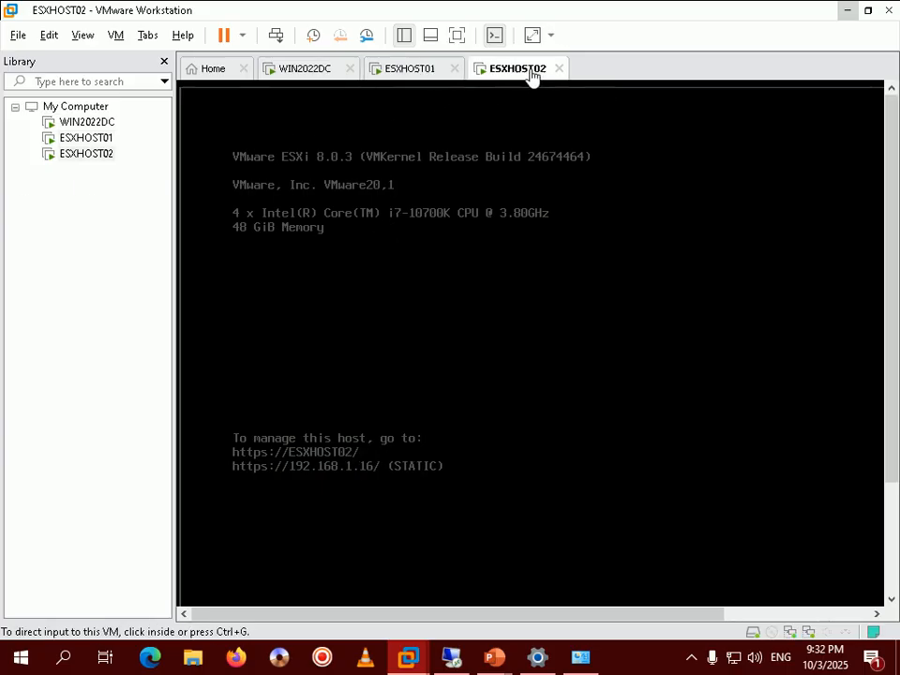
left_click(548, 376)
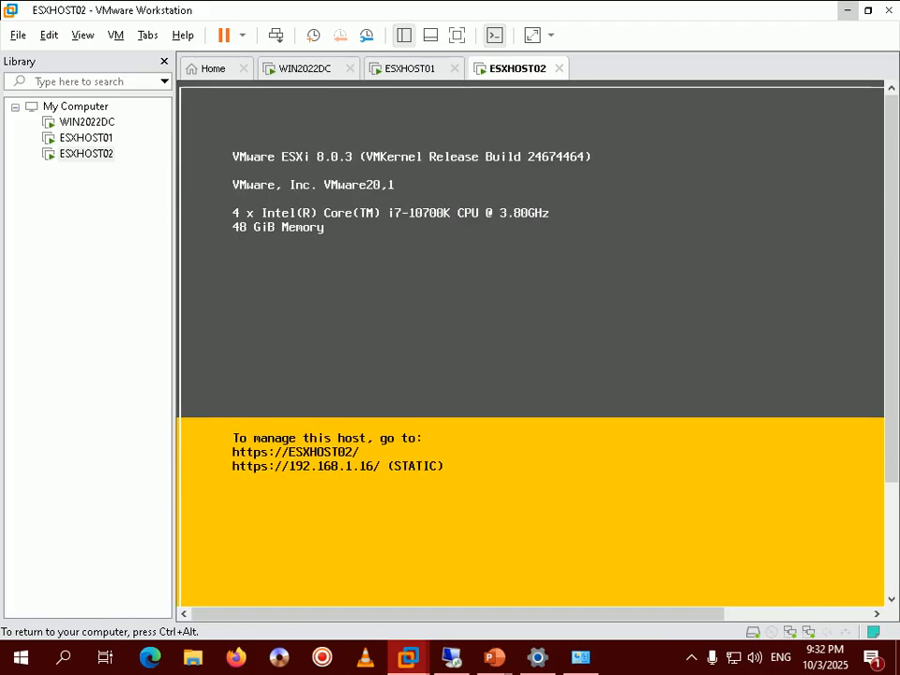
key("ctrl+alt")
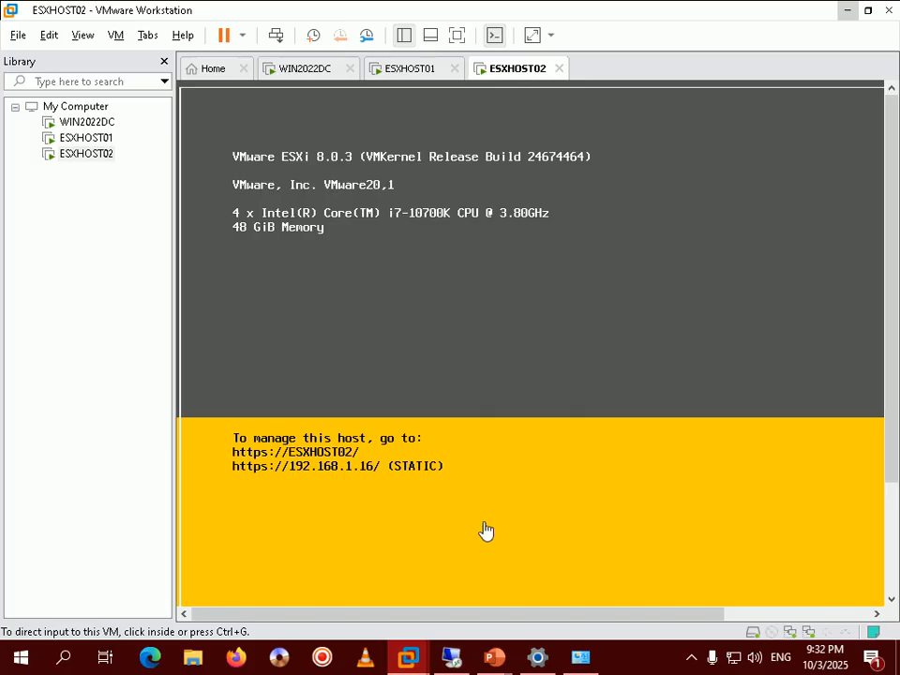
- Check the preferred DNS server in VMnet2's TCP/IPv4 properties from Network Connections, and cancel both dialogs
mouse_move(493, 658)
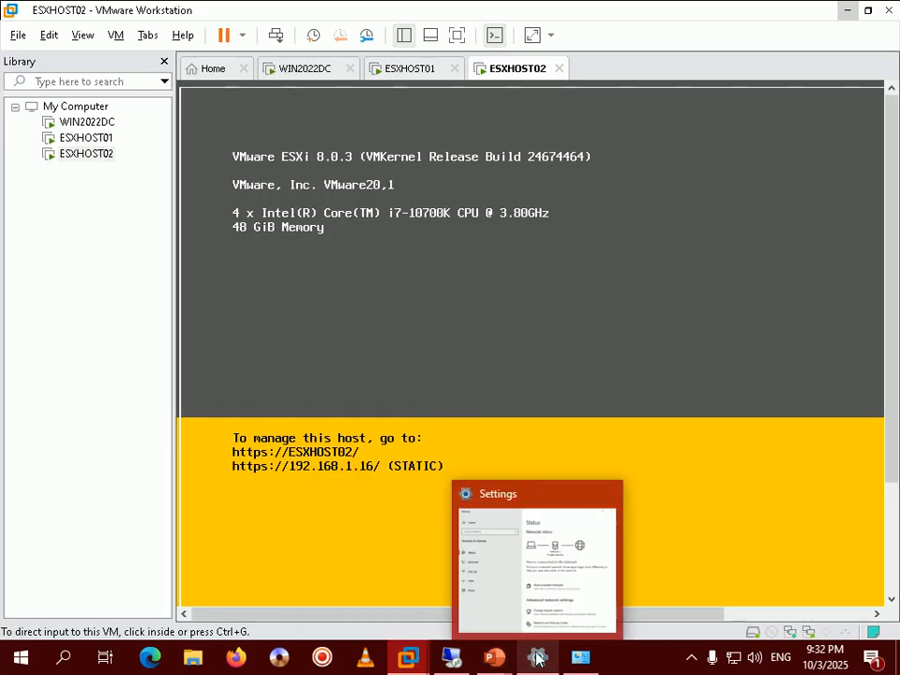
left_click(537, 658)
left_click(580, 657)
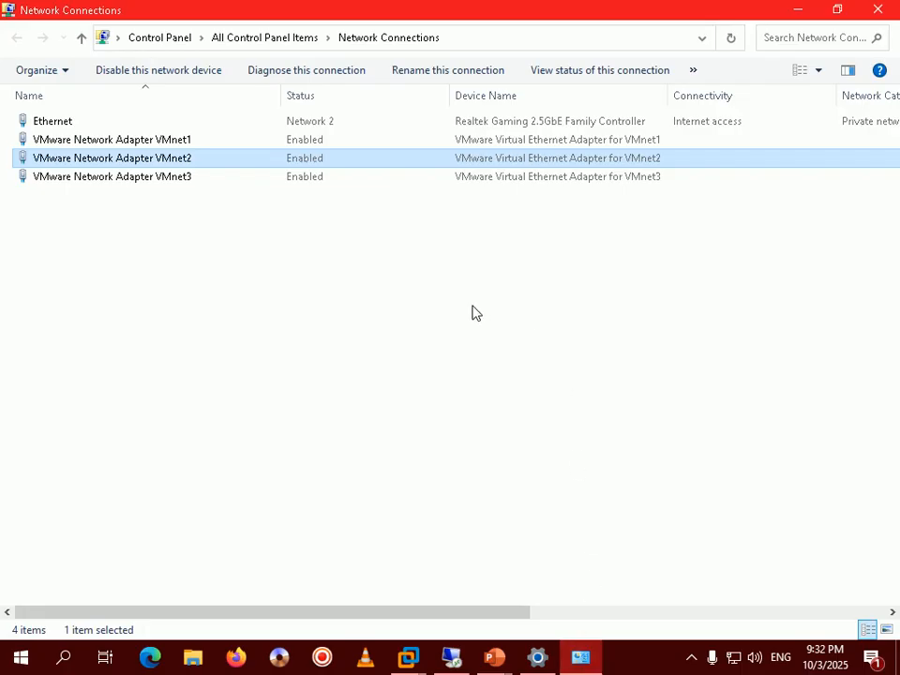
right_click(178, 160)
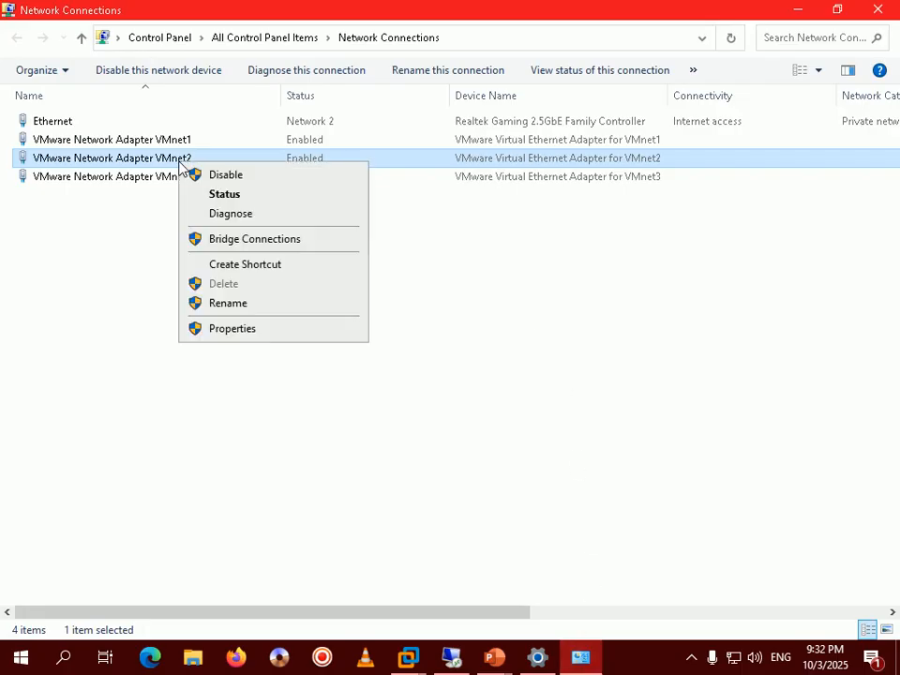
left_click(232, 332)
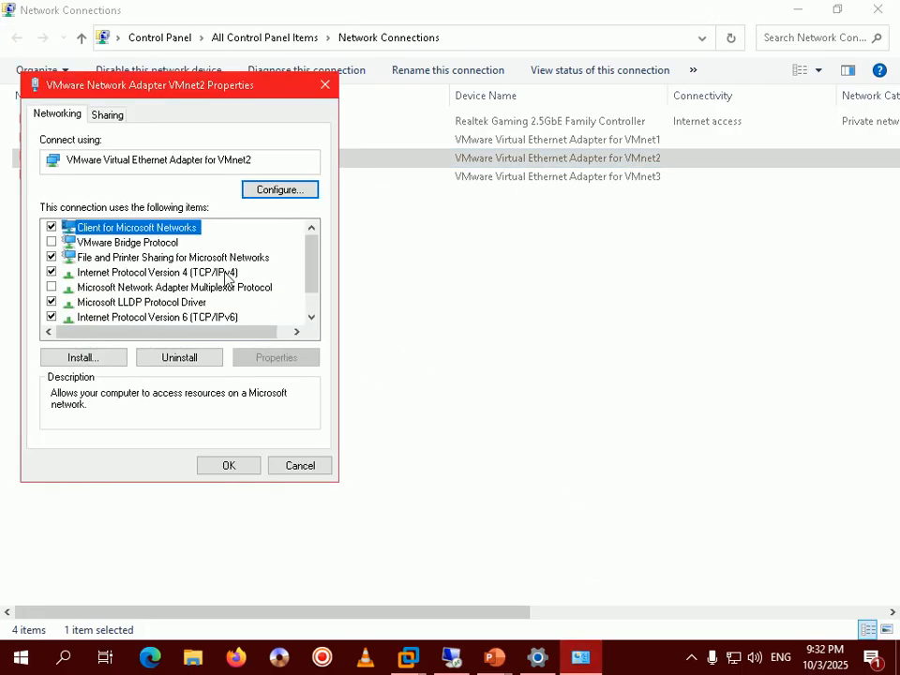
double_click(157, 272)
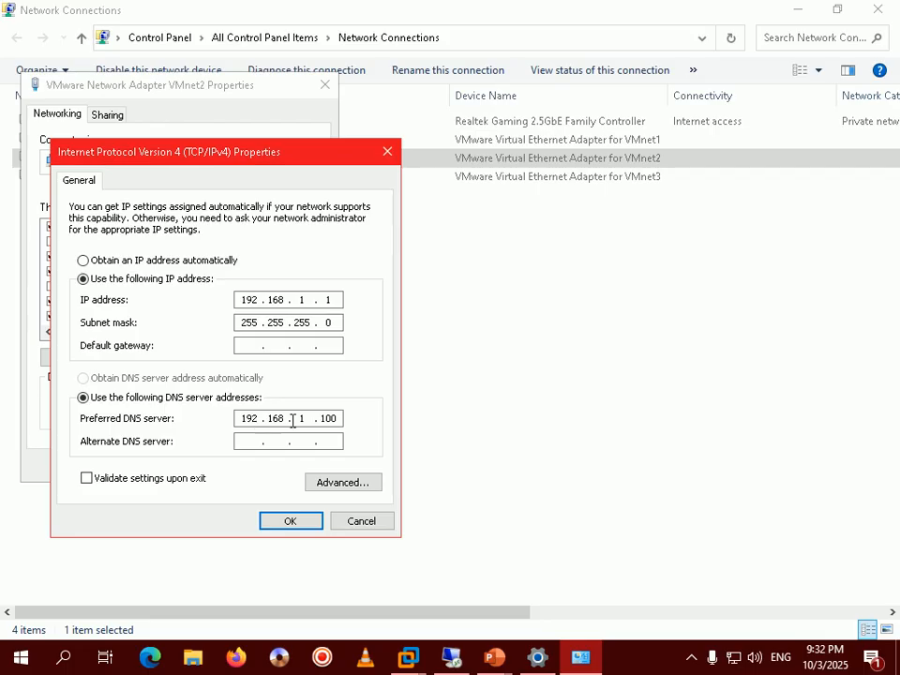
left_click(370, 521)
left_click(302, 466)
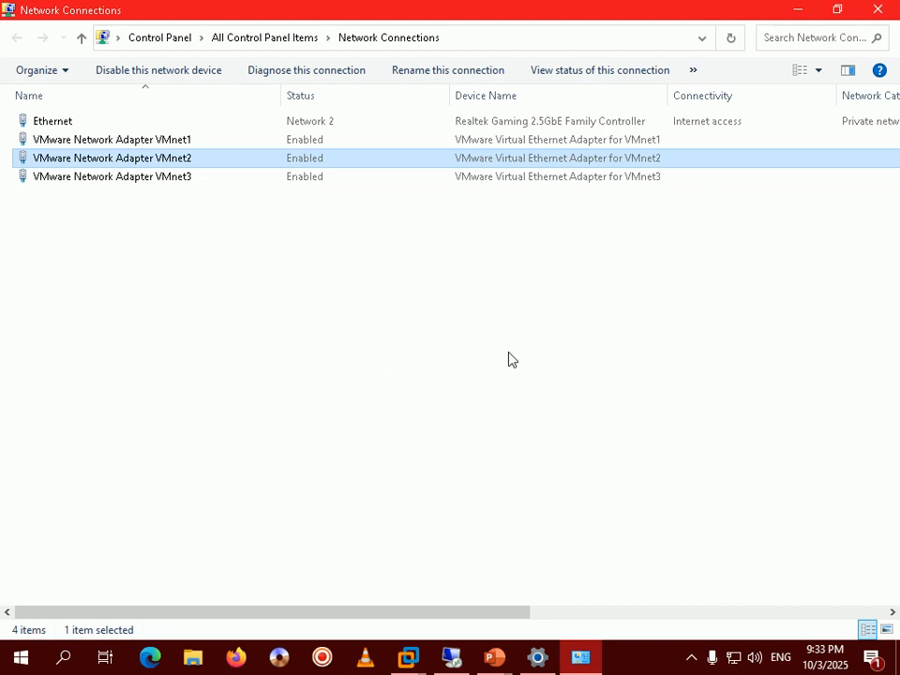
- Advance the PowerPoint slide show to Step 403 and close the Network Connections window
mouse_move(494, 656)
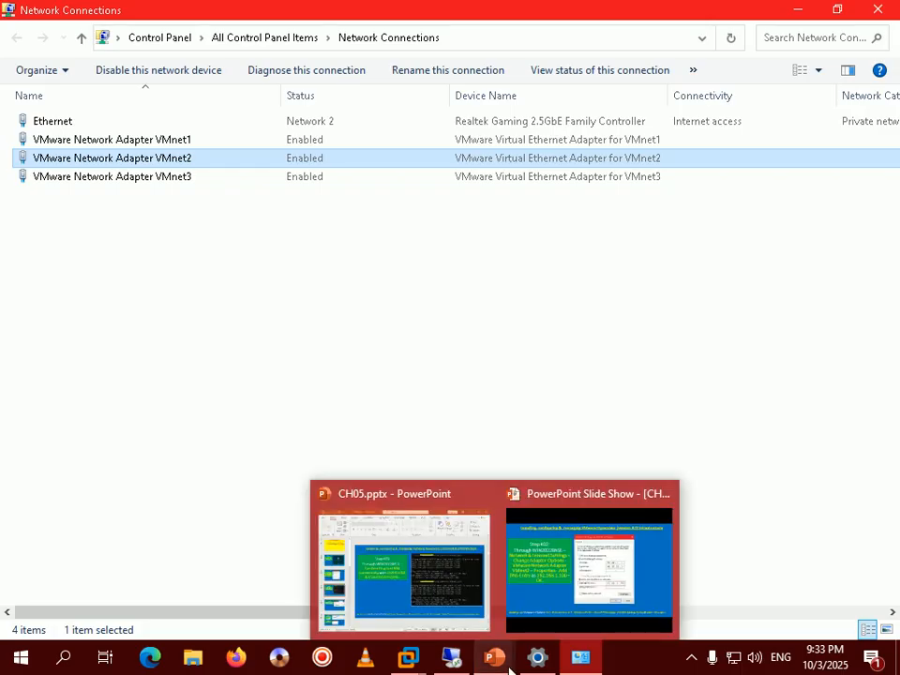
left_click(582, 531)
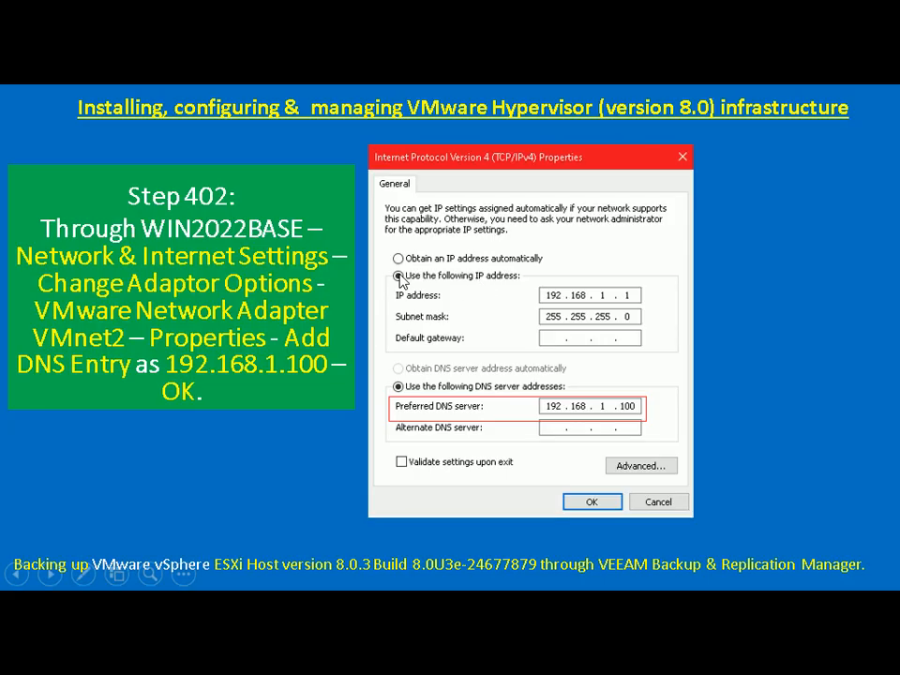
key("Right")
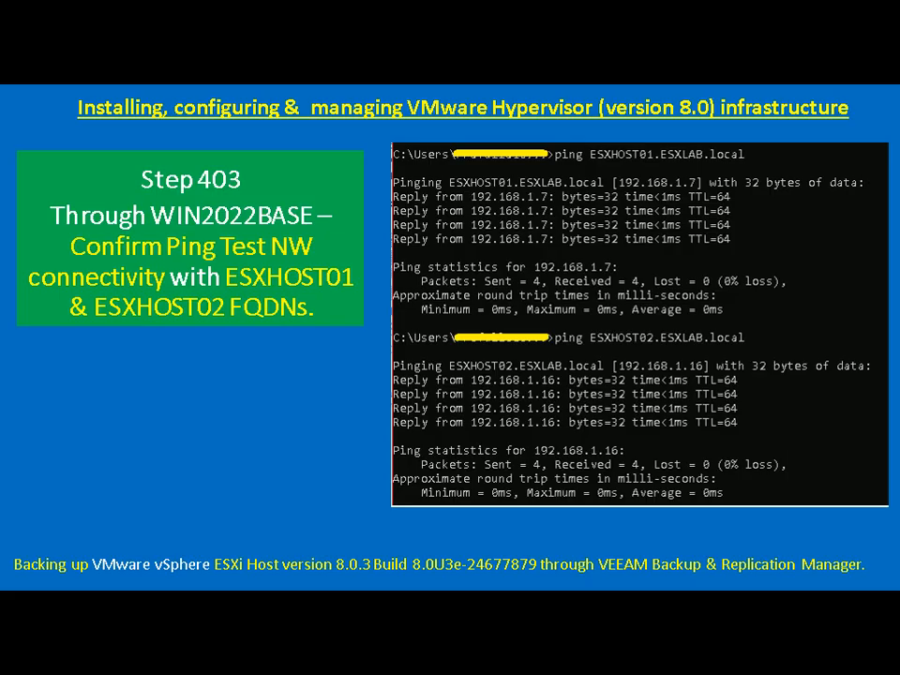
key("alt+Tab")
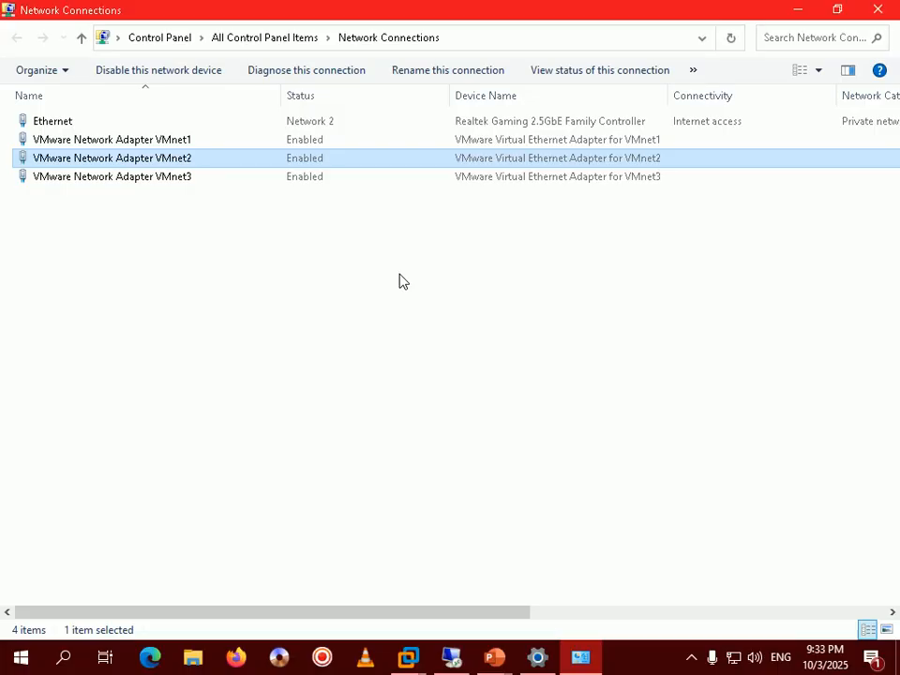
left_click(876, 11)
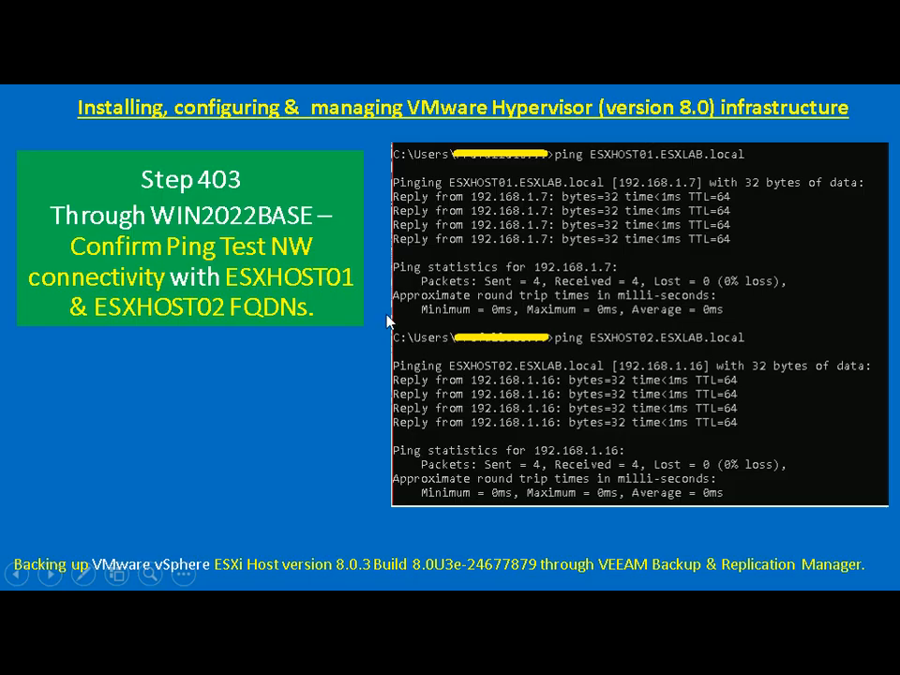
- Open Command Prompt as administrator on the host machine and clear its screen
key("super+d")
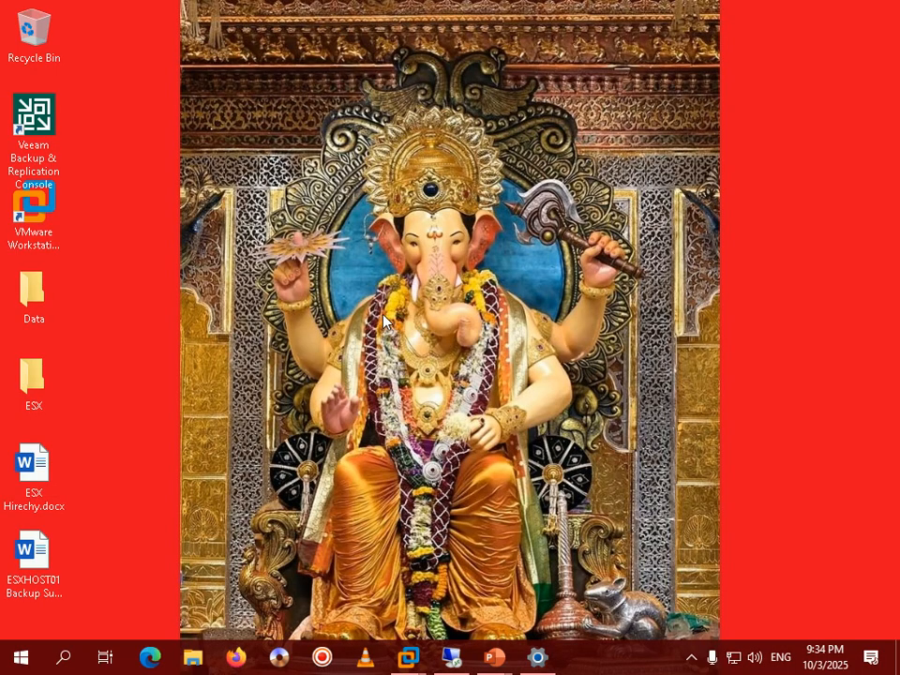
left_click(63, 658)
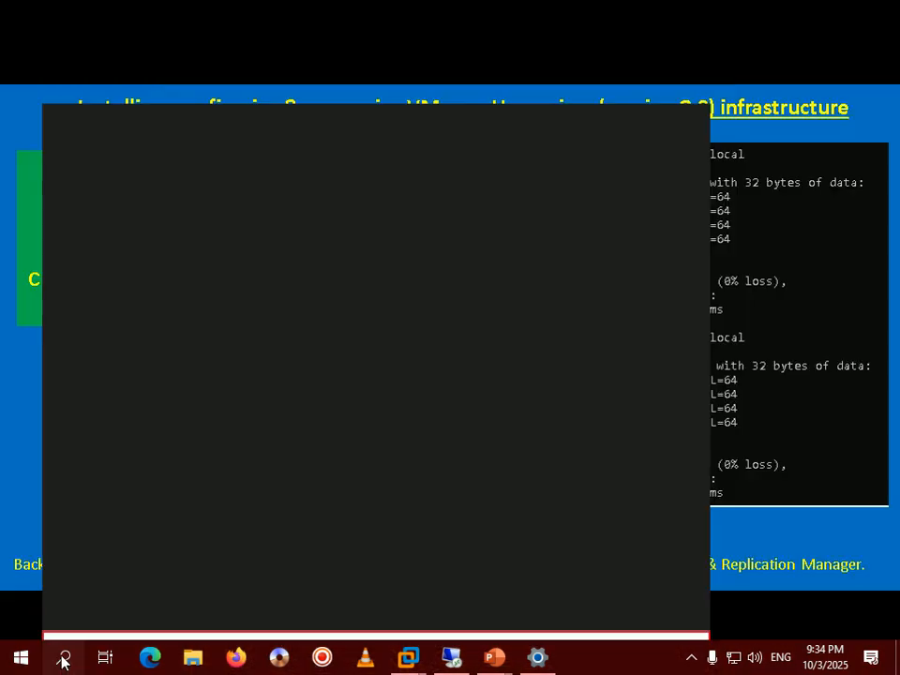
type("COMM")
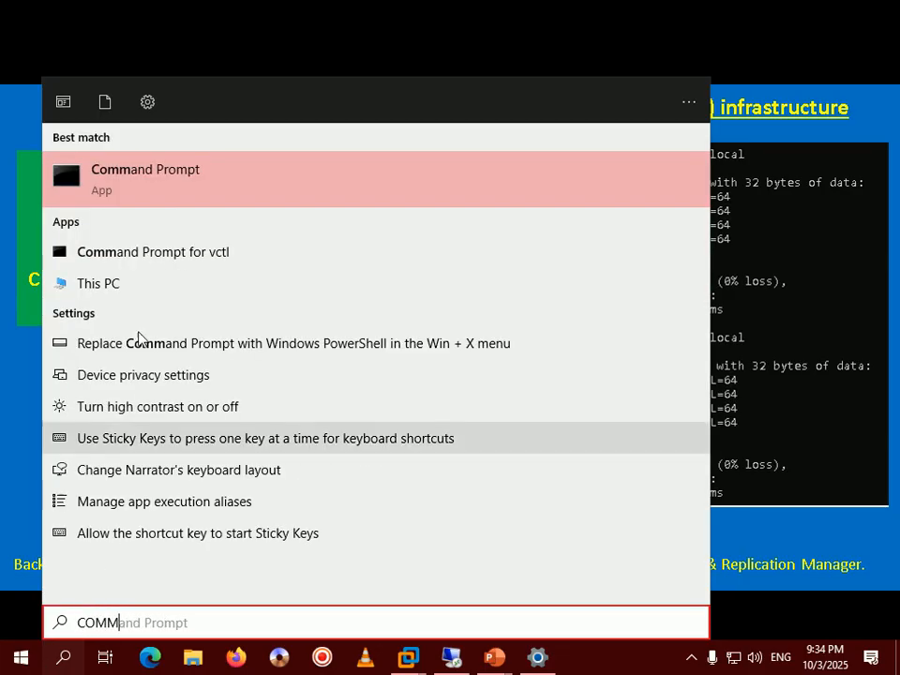
right_click(166, 175)
left_click(198, 188)
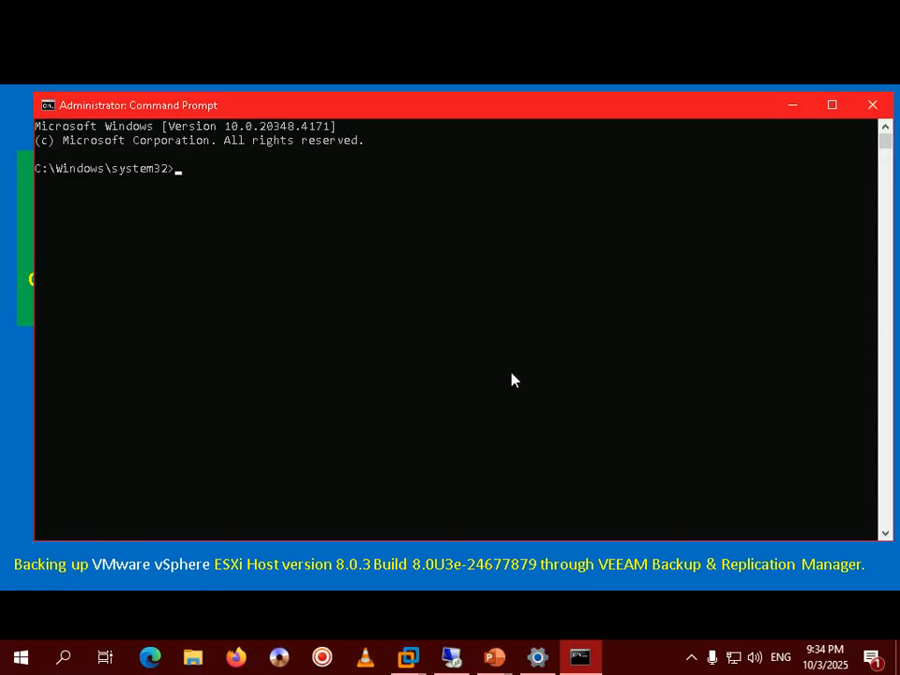
left_click(351, 255)
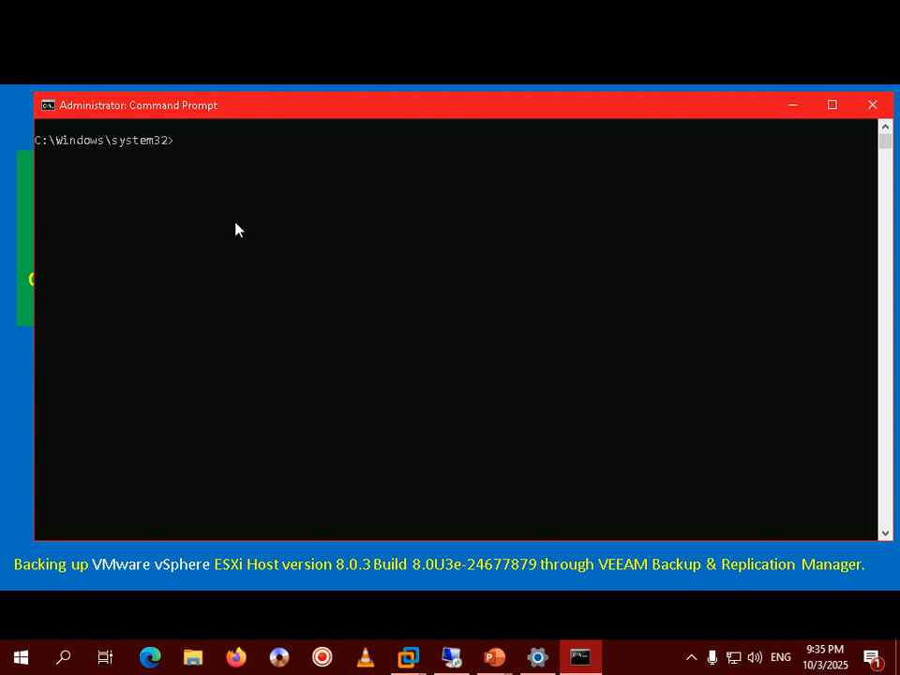
- Ping esxhost01.esxlab.local to test connectivity with the first ESXi host by its FQDN
type("ping")
type("esxhost01.e")
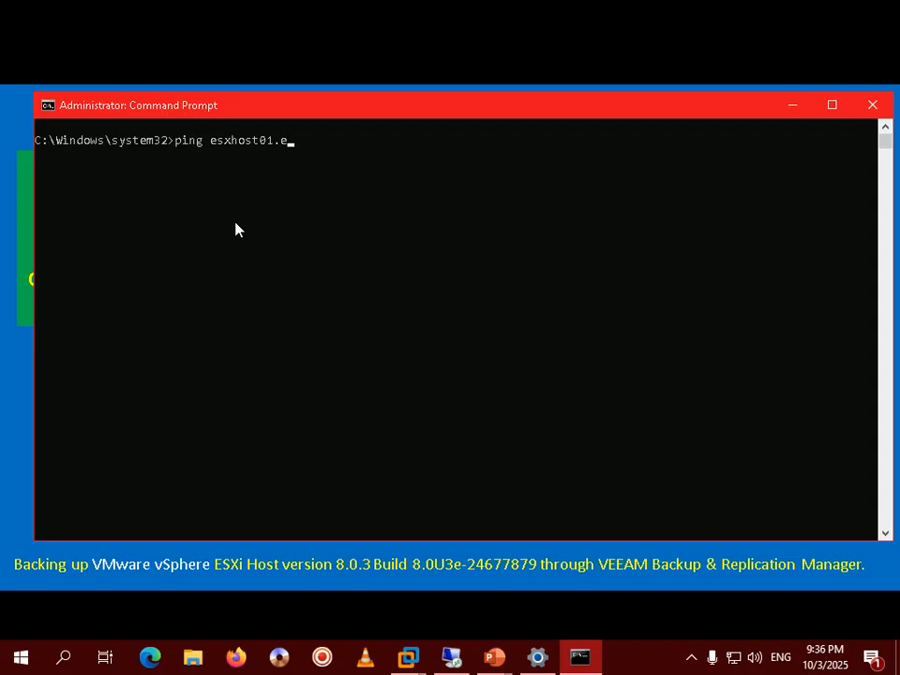
type("sxlab.local")
key("Return")
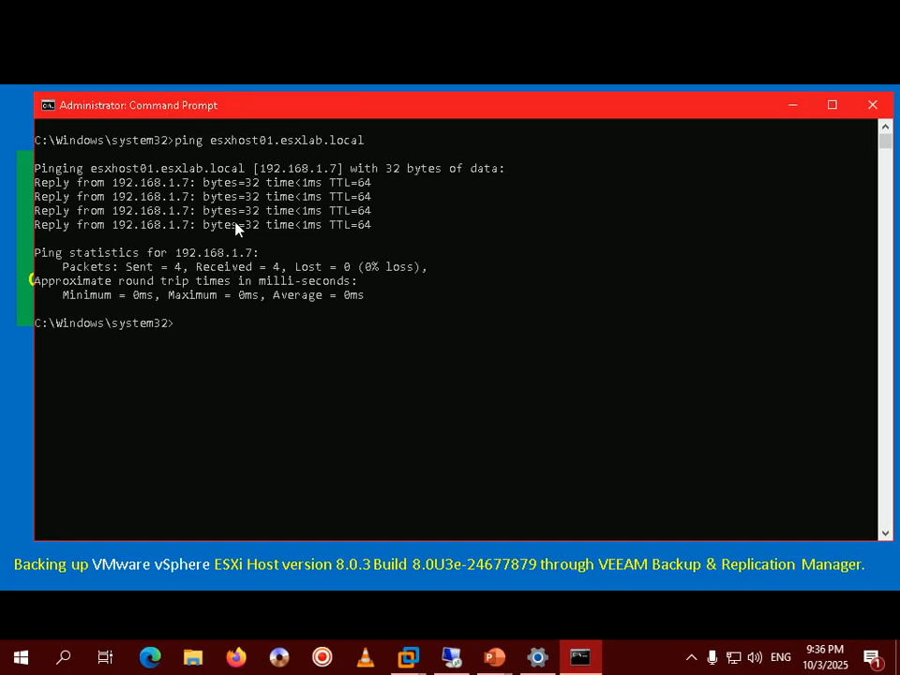
- Reuse the previous ping command with the host name changed to esxhost02.esxlab.local and run it
key("Up")
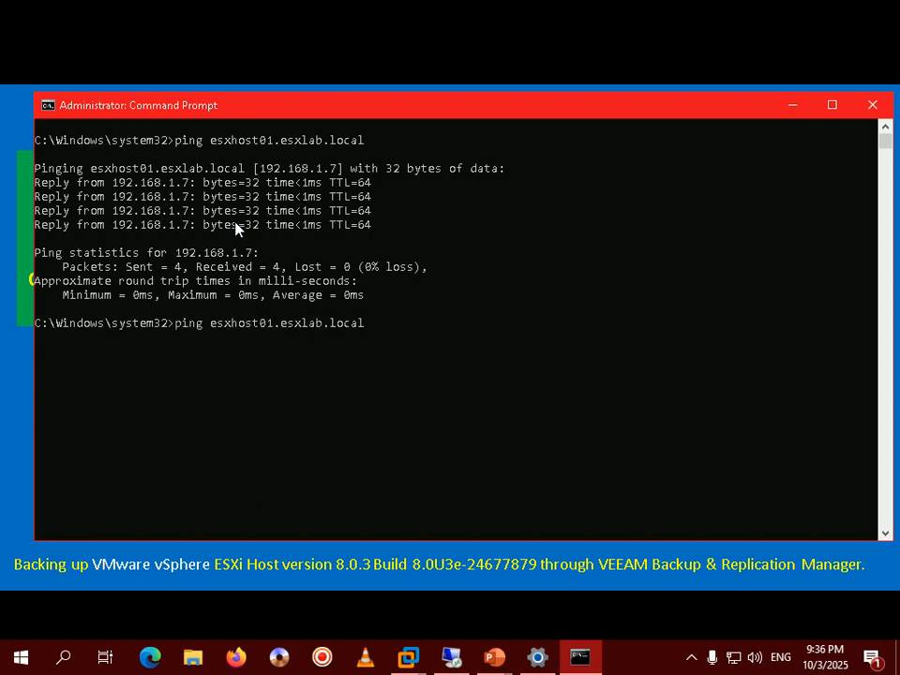
key("Left")
key("Left")
key("Left")
key("Left")
key("Left")
key("Left")
key("Left")
key("Left")
key("Left")
key("Left")
key("Left")
key("Left")
key("BackSpace")
type("2")
key("Right")
key("Right")
key("Right")
key("Right")
key("Right")
key("Right")
key("Right")
key("Right")
key("Right")
key("Right")
key("Right")
key("Right")
key("Right")
key("Return")
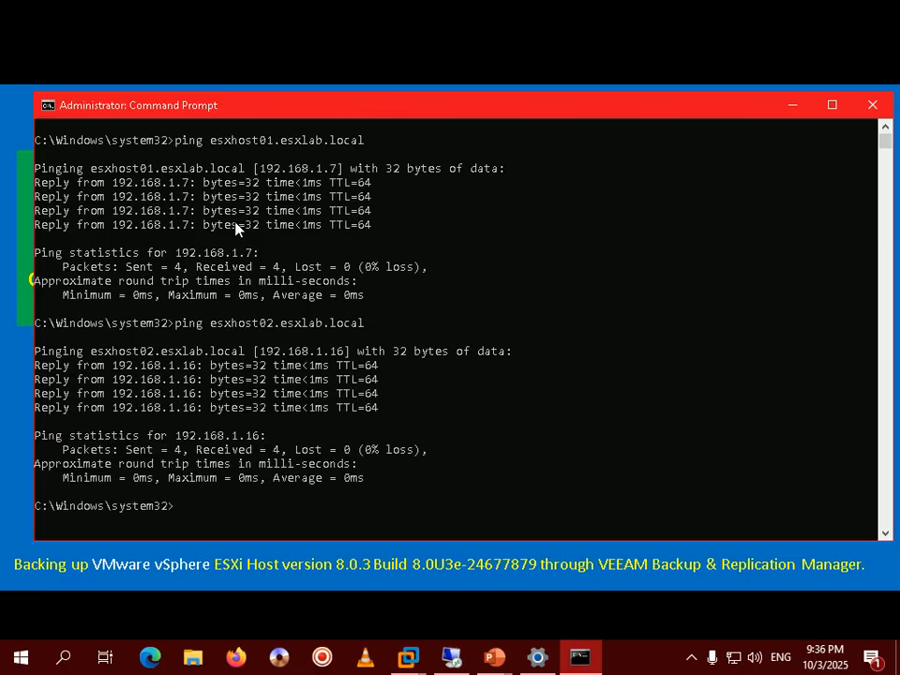
- Reuse the previous ping command with the host name changed to win2022dc.esxlab.local and run it
key("Up")
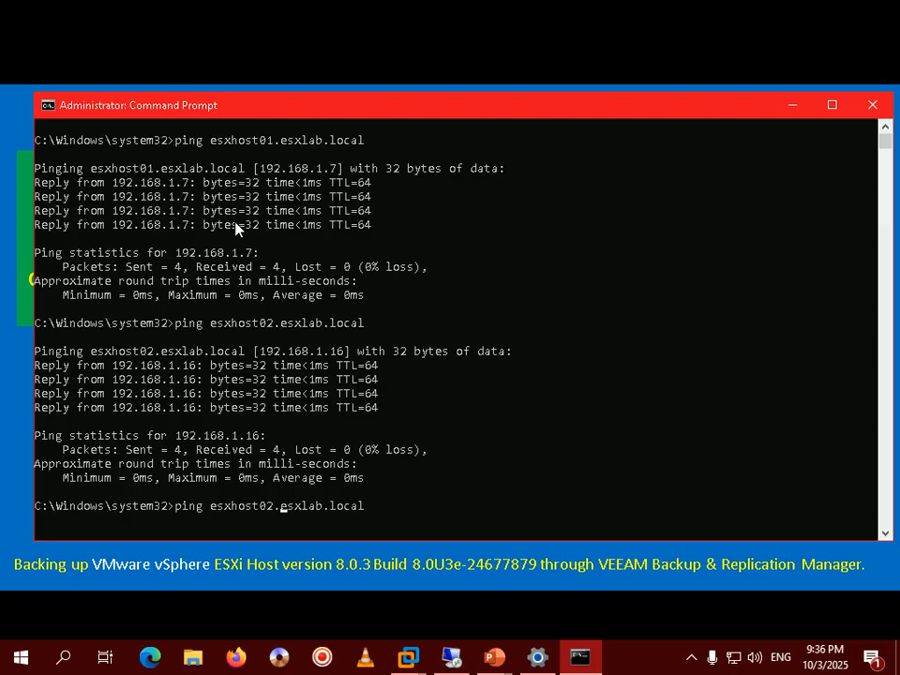
key("Left")
key("Left")
key("Left")
key("Left")
key("Left")
key("Left")
key("Left")
key("Left")
key("Left")
key("Left")
key("Left")
key("Left")
key("Left")
key("BackSpace")
key("BackSpace")
key("BackSpace")
key("BackSpace")
key("BackSpace")
key("BackSpace")
key("BackSpace")
key("BackSpace")
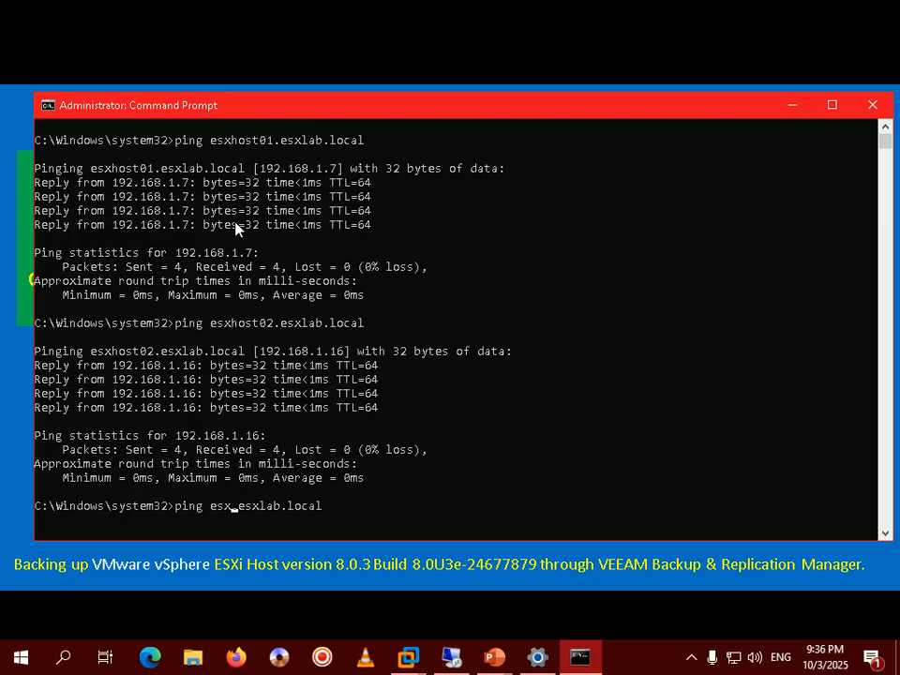
key("BackSpace")
type("wi")
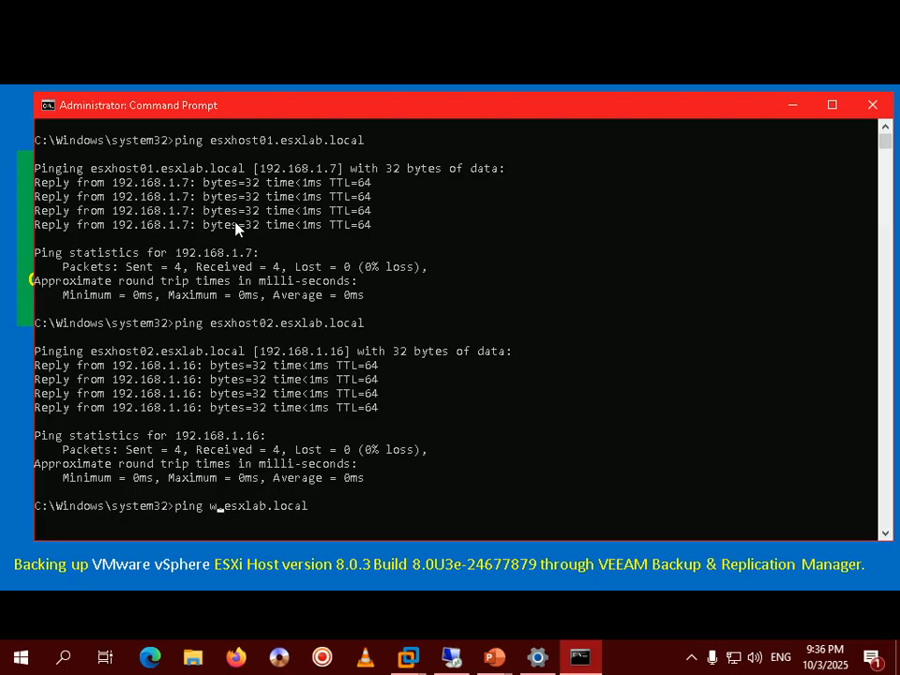
type("n2022")
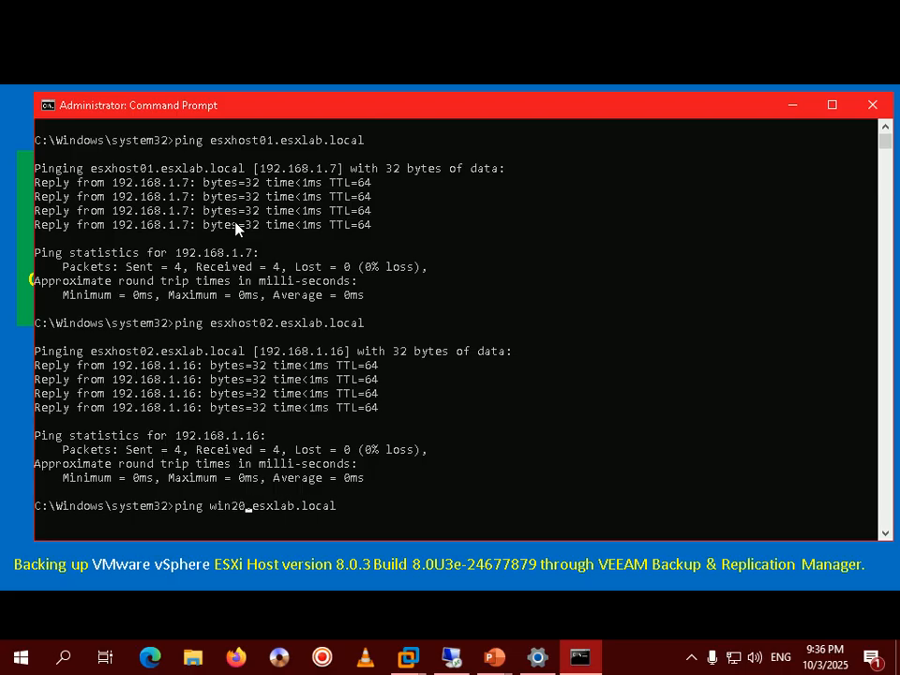
type("dc")
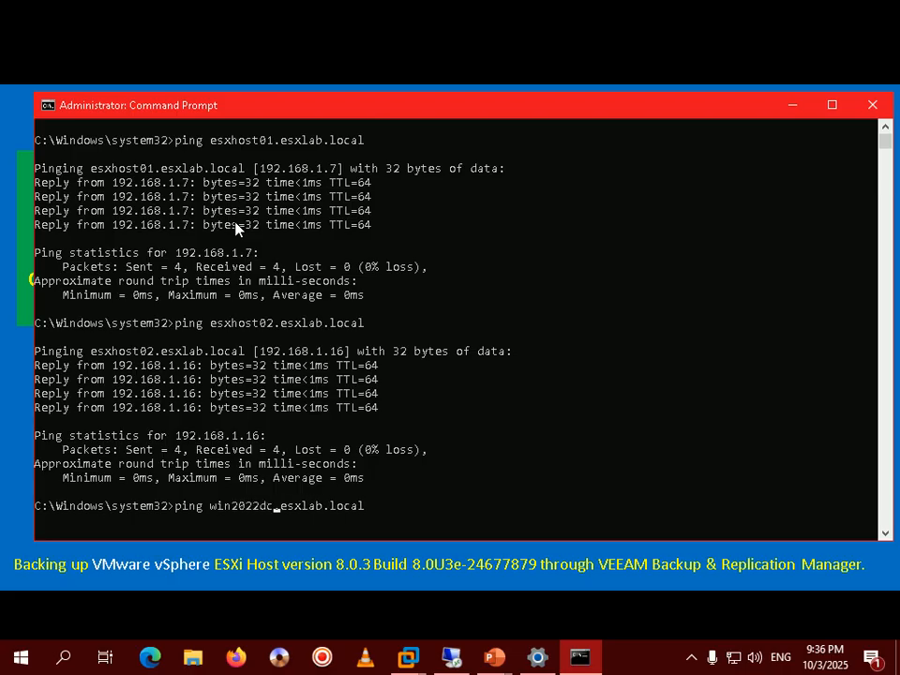
key("Right")
key("Right")
key("Right")
key("Right")
key("Right")
key("Right")
key("Right")
key("Right")
key("Right")
key("Right")
key("Right")
key("Right")
key("Right")
key("Return")
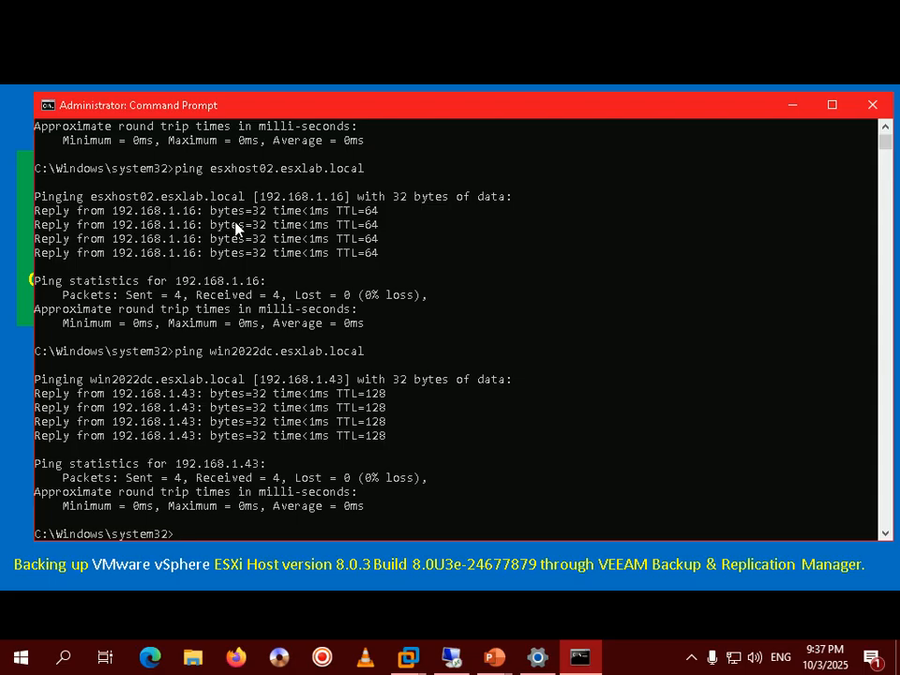
type("cle")
key("BackSpace")
key("BackSpace")
key("BackSpace")
- Switch back to the PowerPoint slide show and advance past the Step 403 slide
key("alt+Tab")
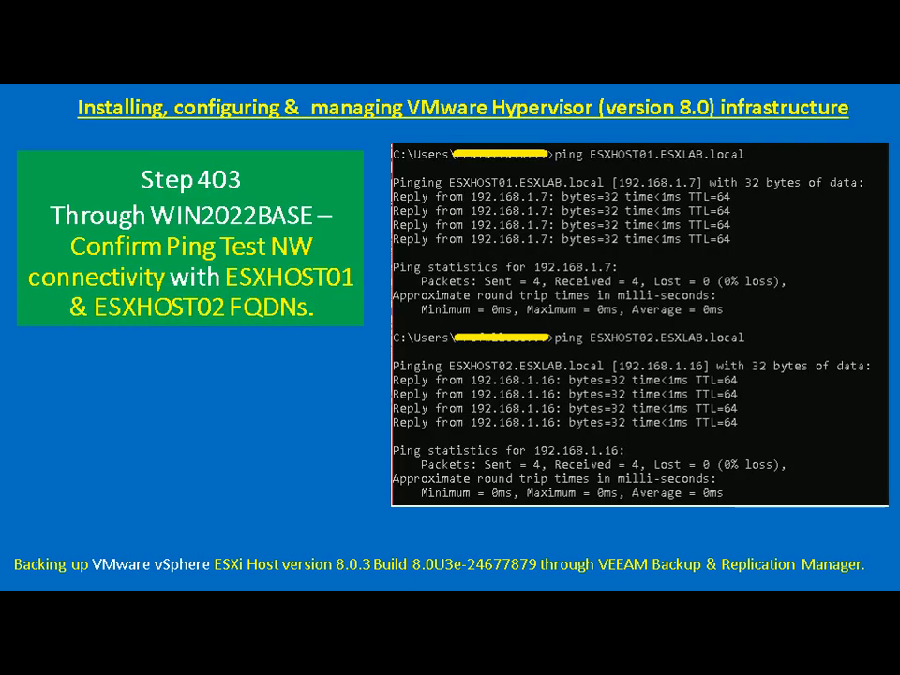
key("Right")
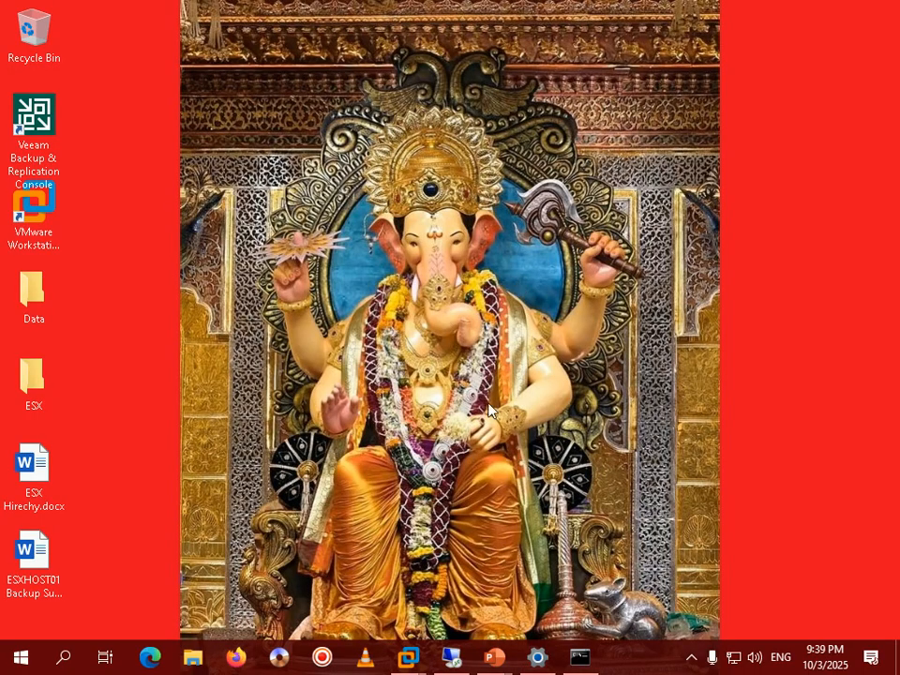
- Switch to the WIN2022DC remote desktop session and close its open command prompt with the exit command
left_click(691, 658)
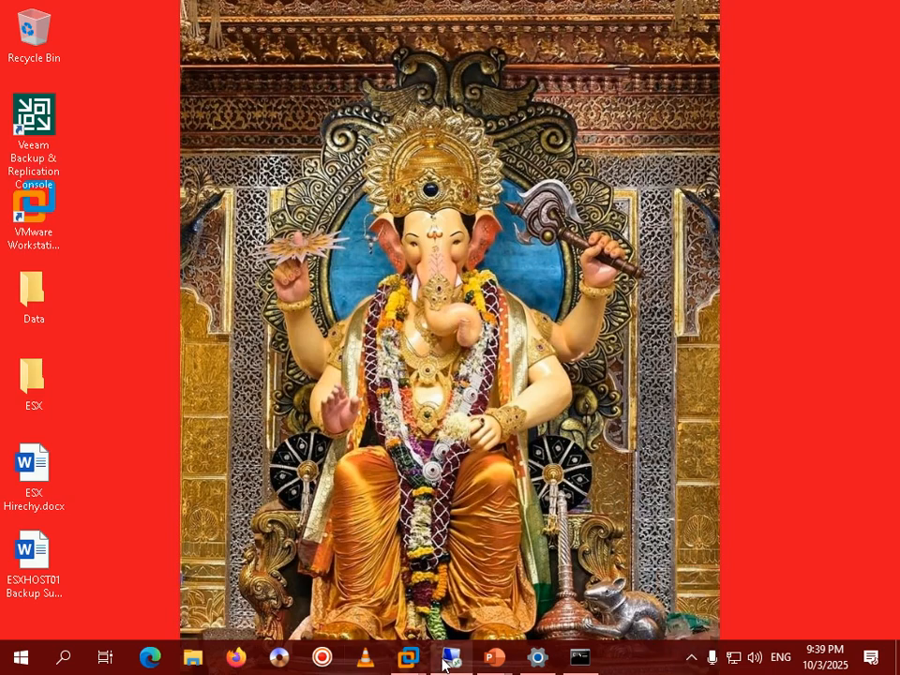
mouse_move(452, 656)
left_click(446, 613)
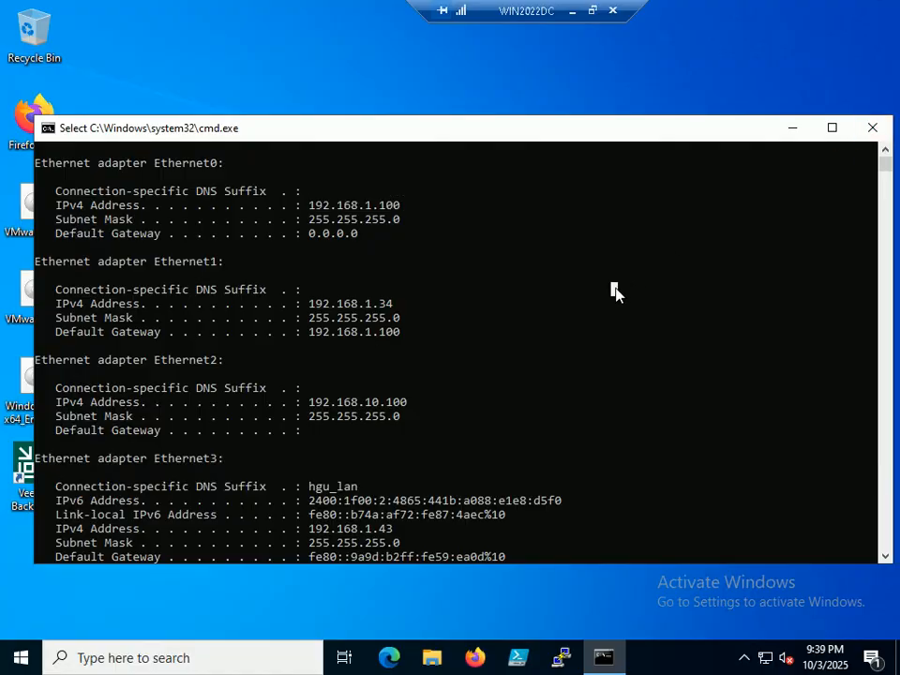
type("exit")
key("Return")
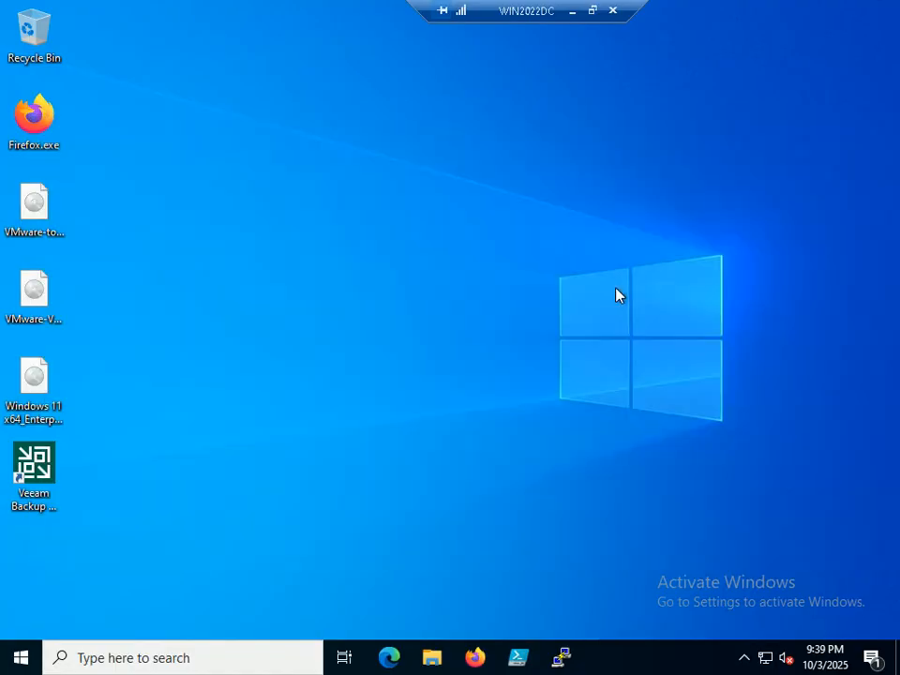
- Open Firefox on WIN2022DC and load the vSphere Client login page from the saved VMware vSphere vCenter bookmark
left_click(474, 660)
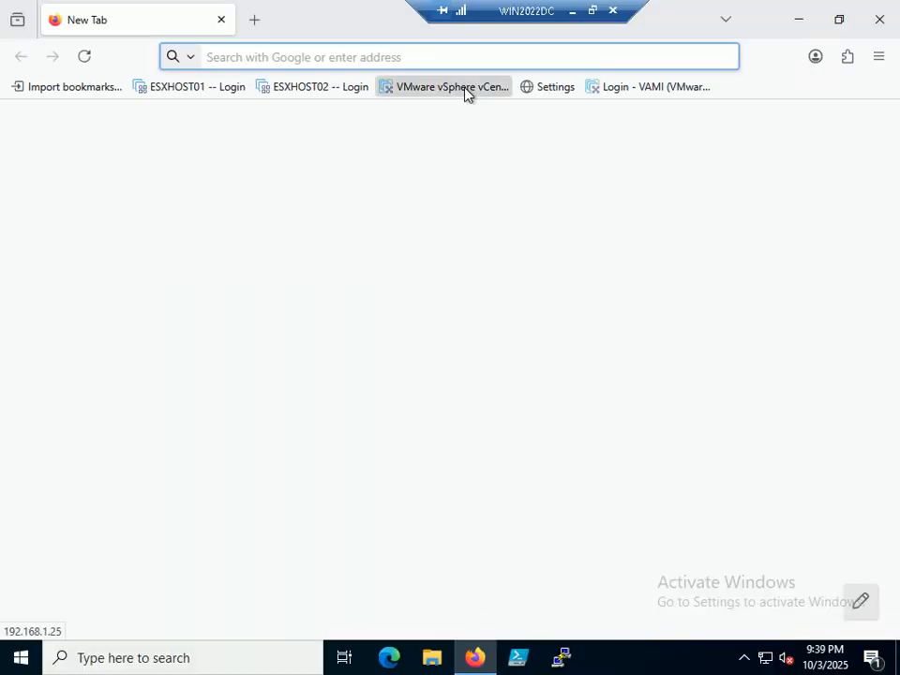
left_click(466, 87)
left_click(193, 203)
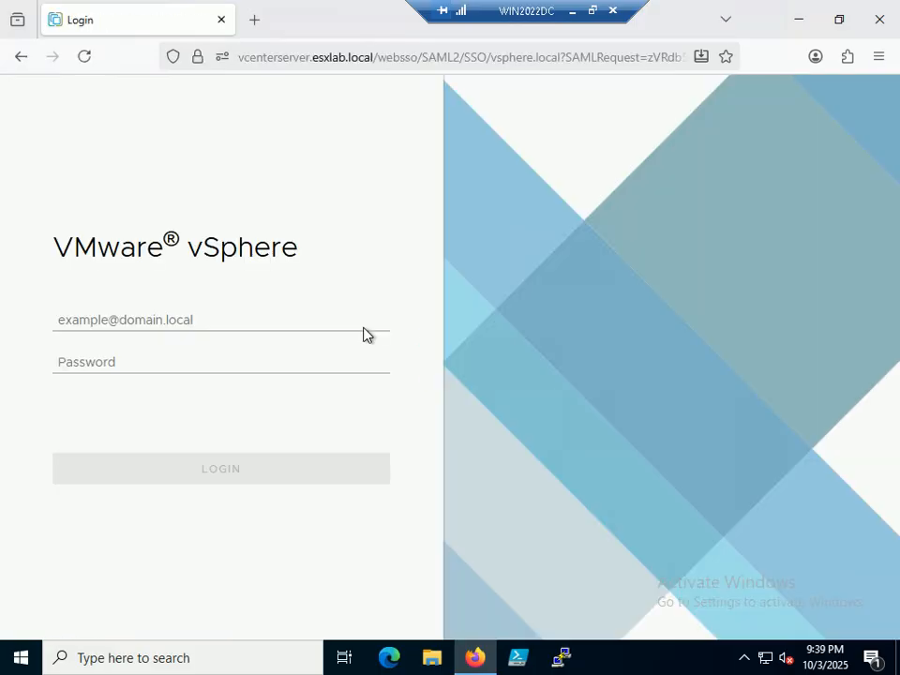
- Log in to the vSphere Client with the vsphere.local administrator user name and the account password
left_click(259, 312)
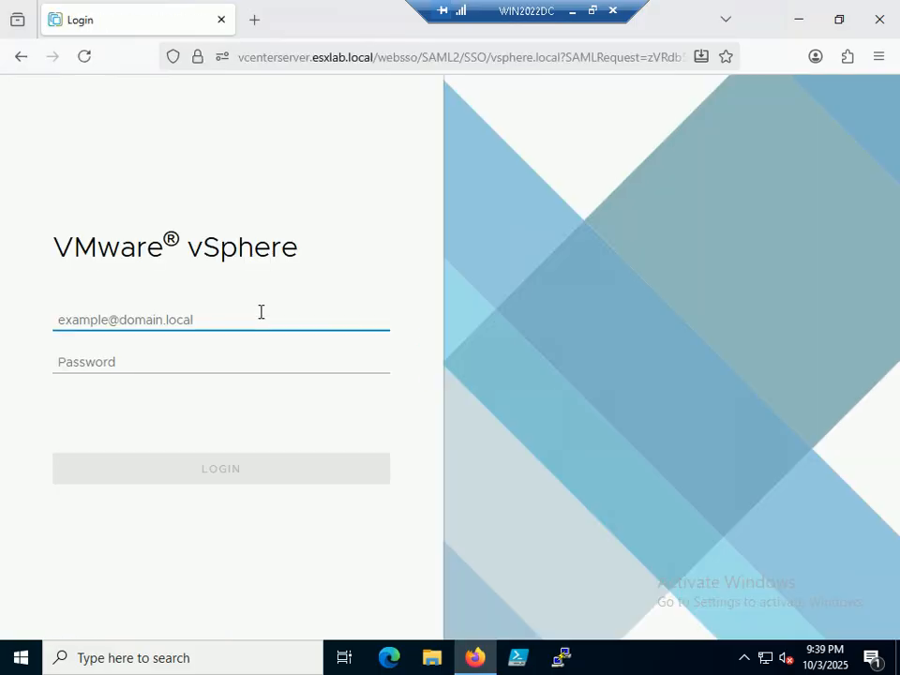
type("Administrator@vsph")
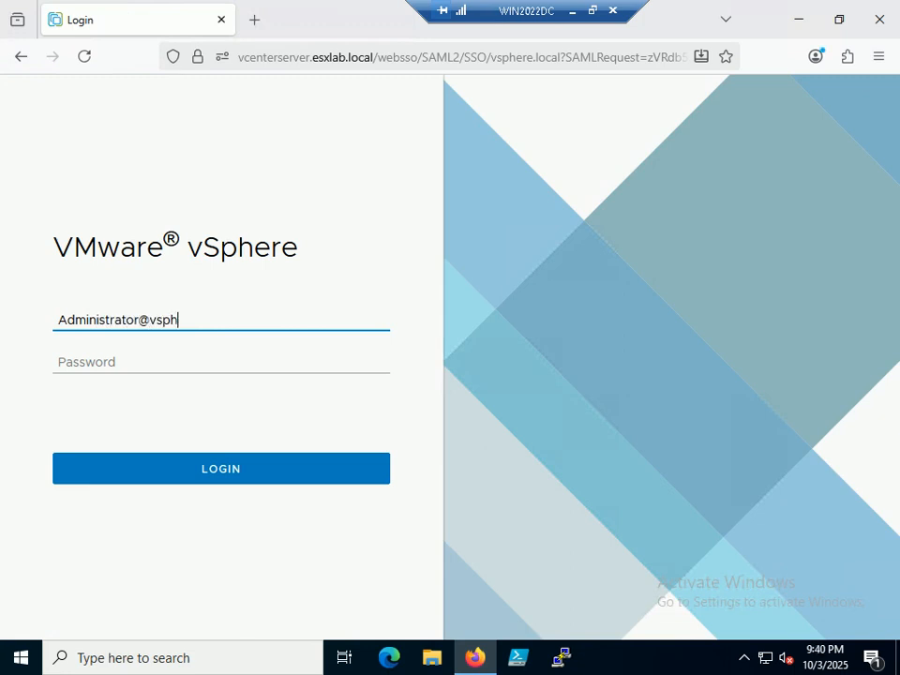
type("ere.local")
key("Tab")
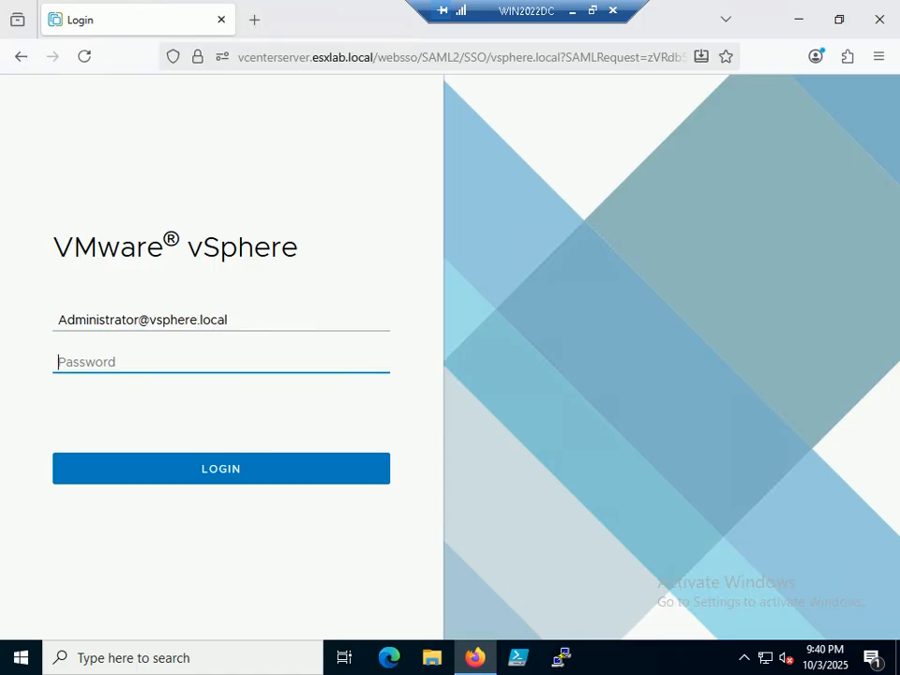
type("••••")
key("BackSpace")
key("BackSpace")
key("BackSpace")
key("BackSpace")
type("•")
key("Return")
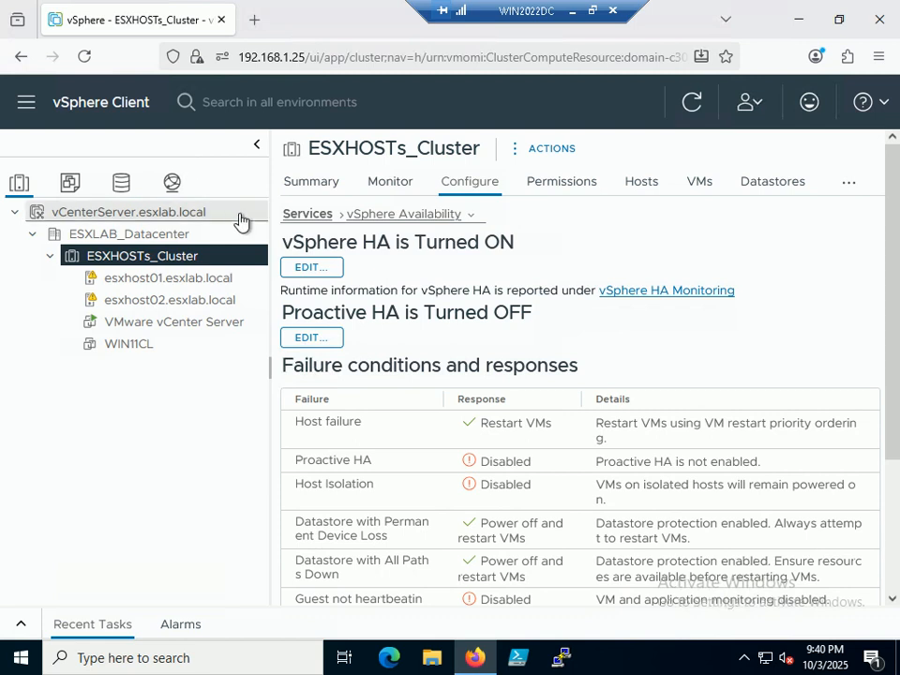
- View the virtual machine lists of ESXLAB_Datacenter and of host esxhost01.esxlab.local
left_click(168, 235)
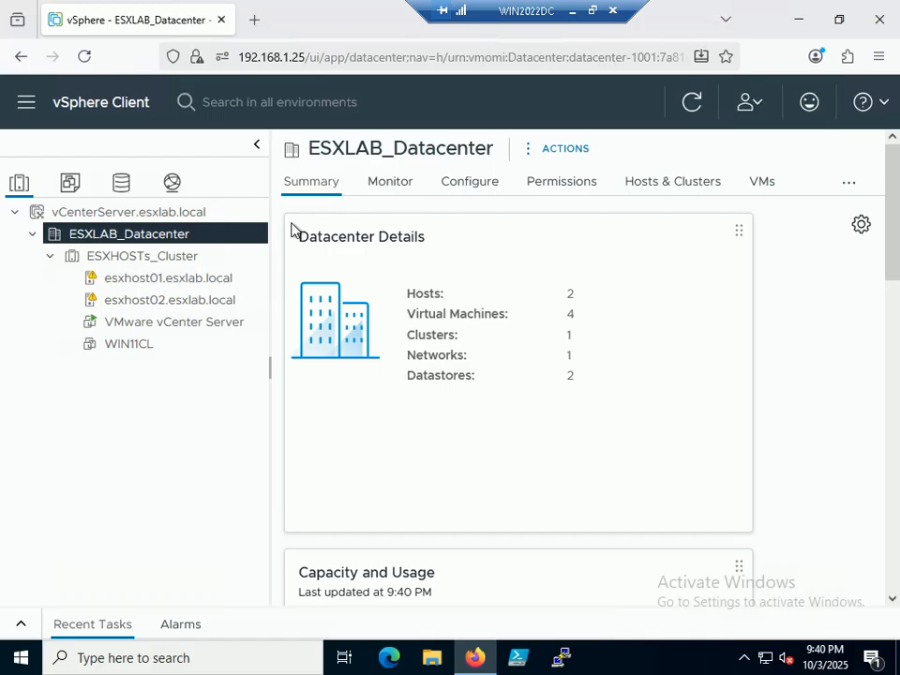
left_click(763, 184)
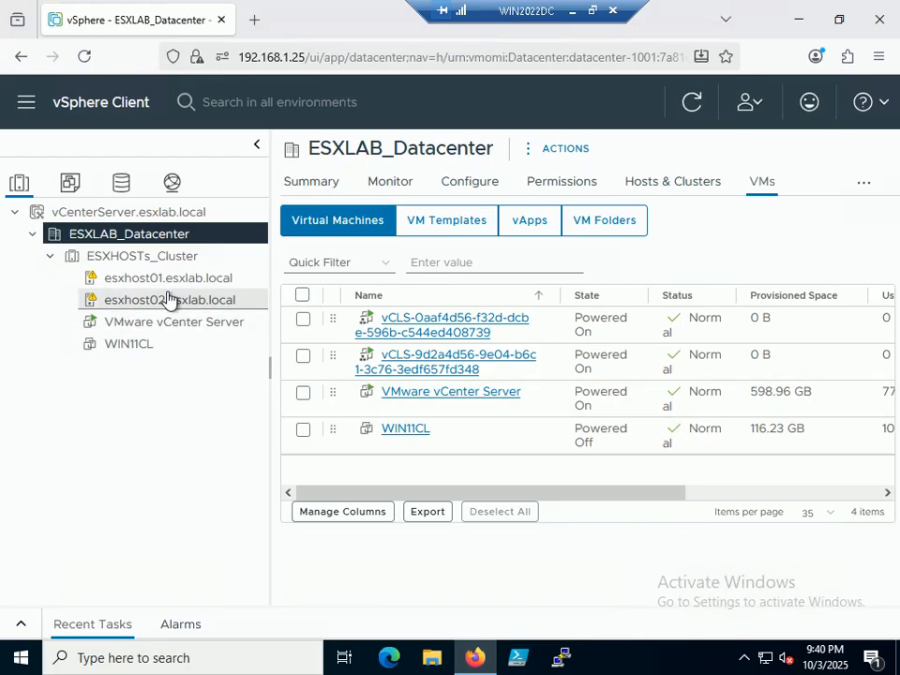
left_click(140, 280)
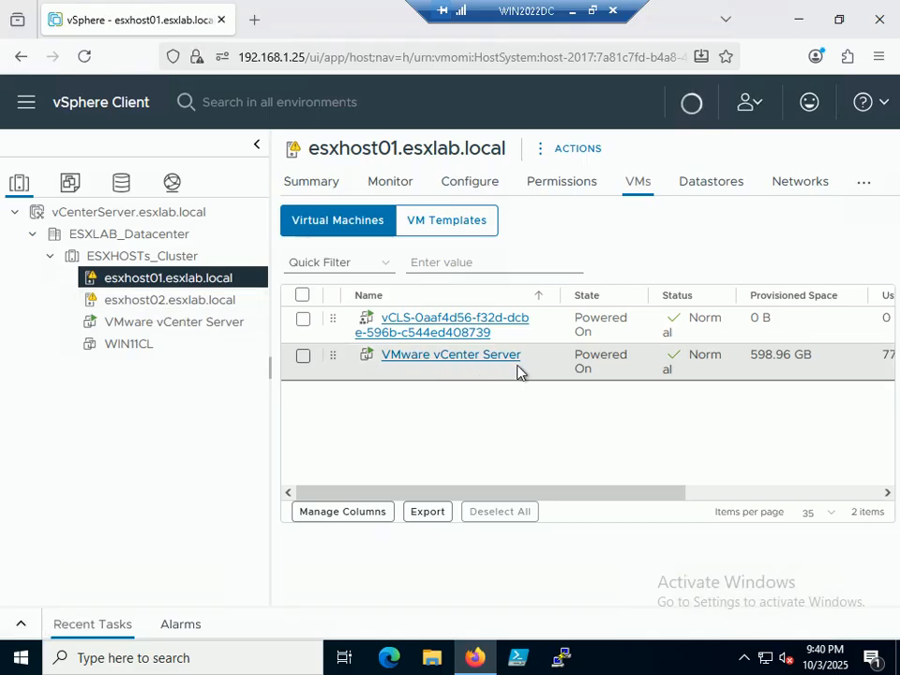
- Start migrating the VMware vCenter Server VM, changing the compute resource only, with esxhost02.esxlab.local as the destination host
left_click(303, 356)
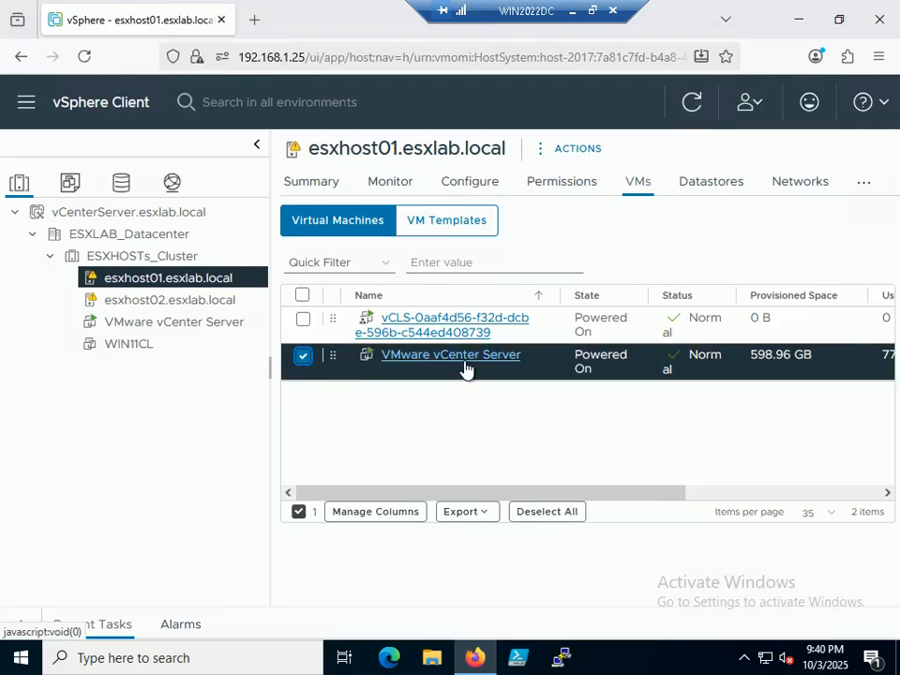
right_click(464, 367)
left_click(551, 245)
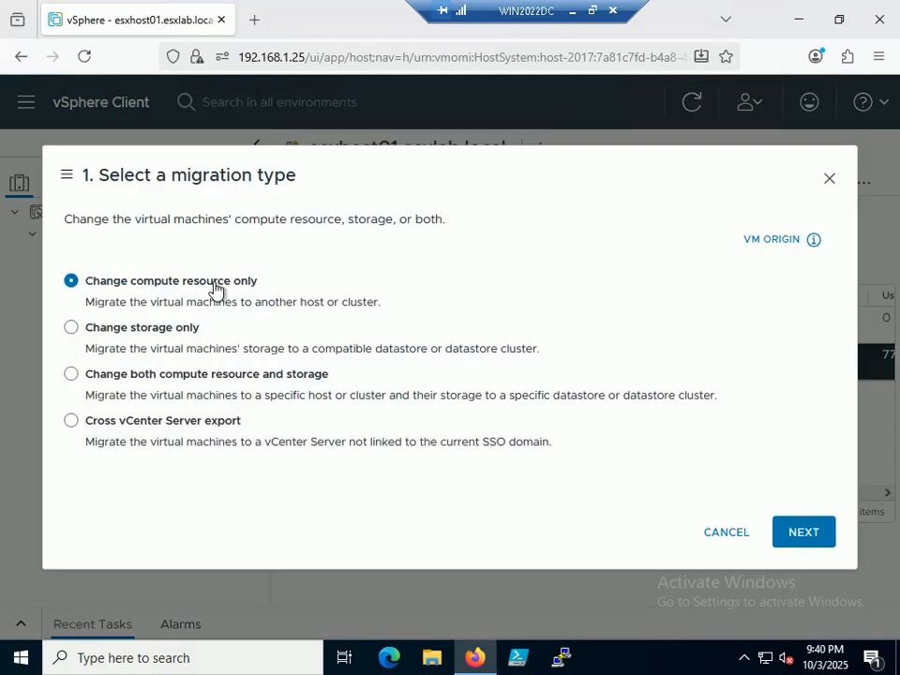
left_click(786, 527)
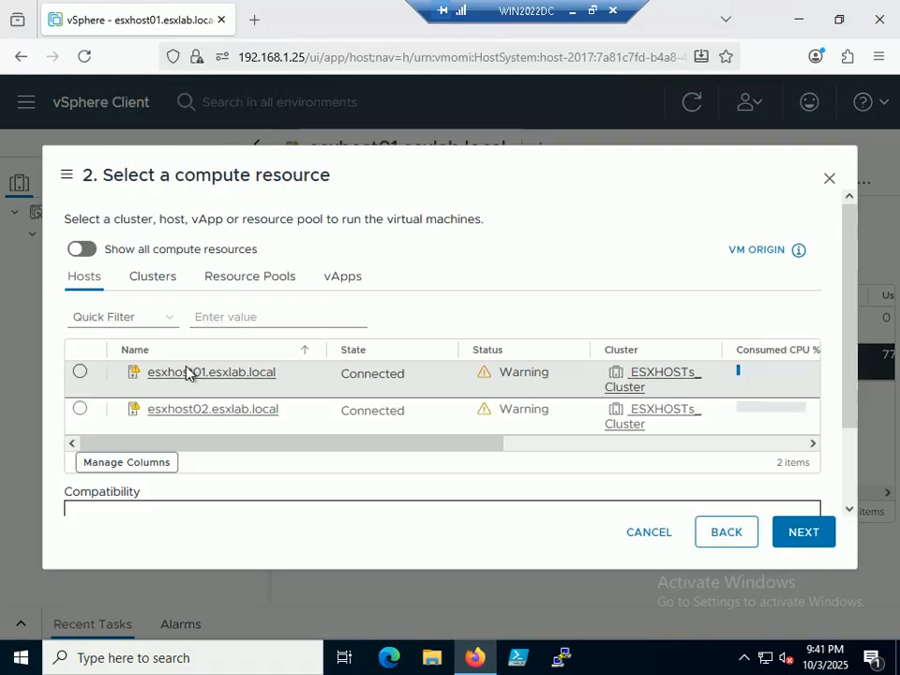
left_click(79, 410)
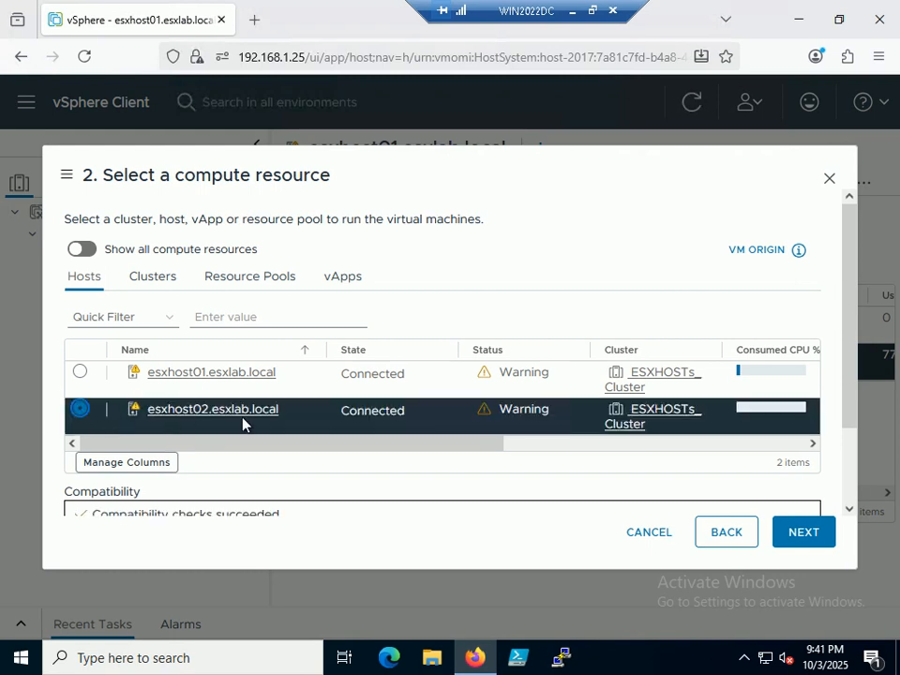
left_click(801, 531)
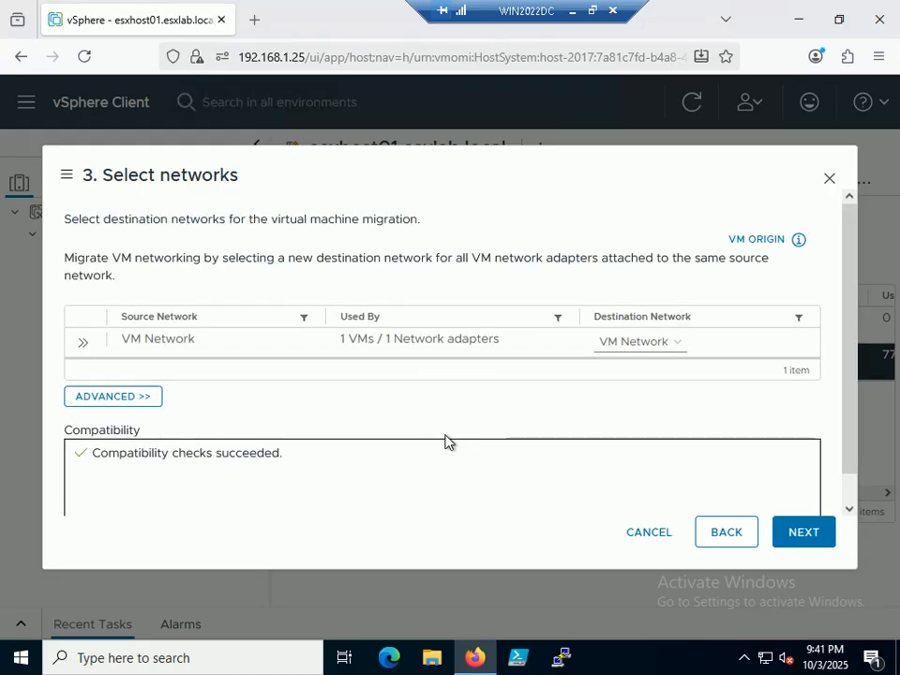
- Keep VM Network as the destination network, schedule vMotion with high priority, and finish the migration wizard
left_click(813, 531)
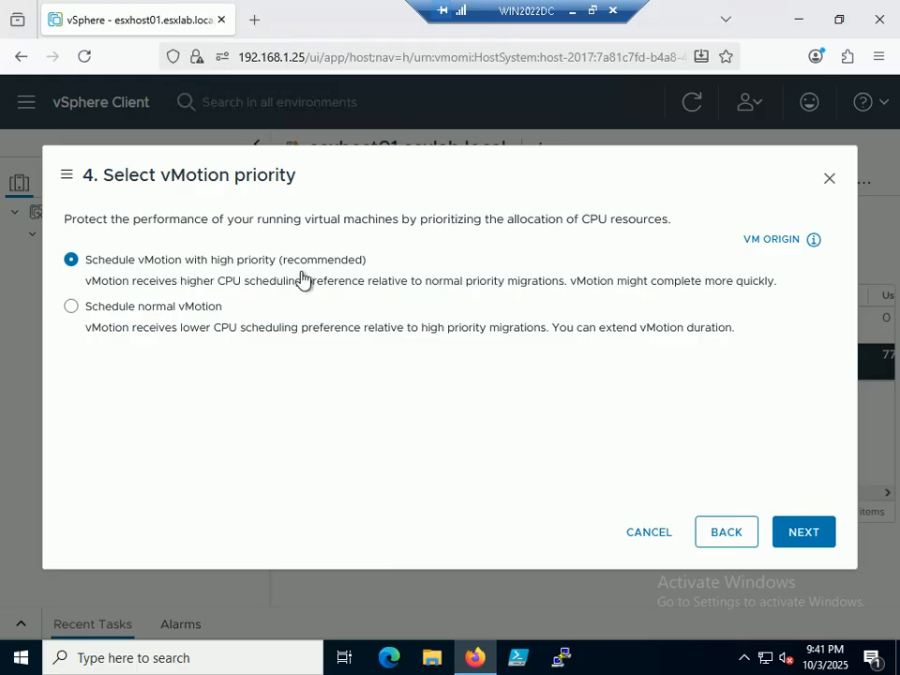
left_click(801, 531)
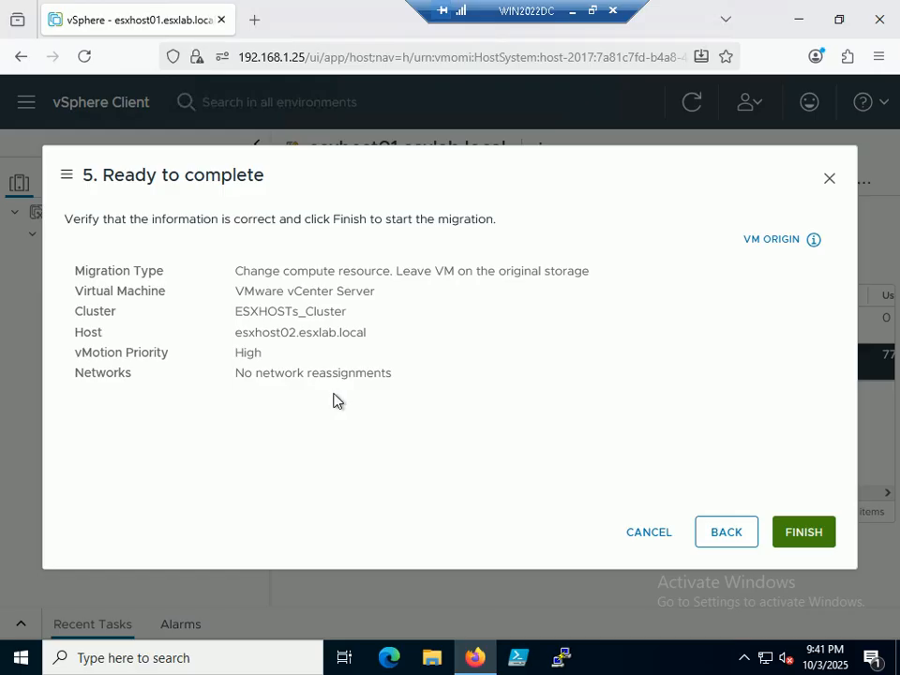
left_click(795, 532)
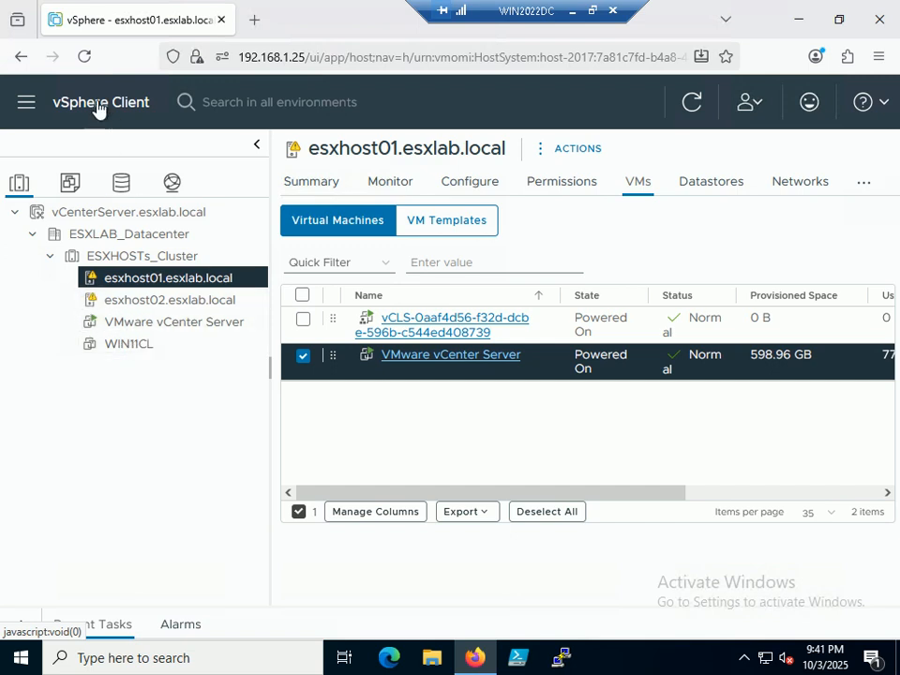
- Refresh the page and compare the VM lists of esxhost01.esxlab.local and esxhost02.esxlab.local to check where VMware vCenter Server runs
left_click(86, 58)
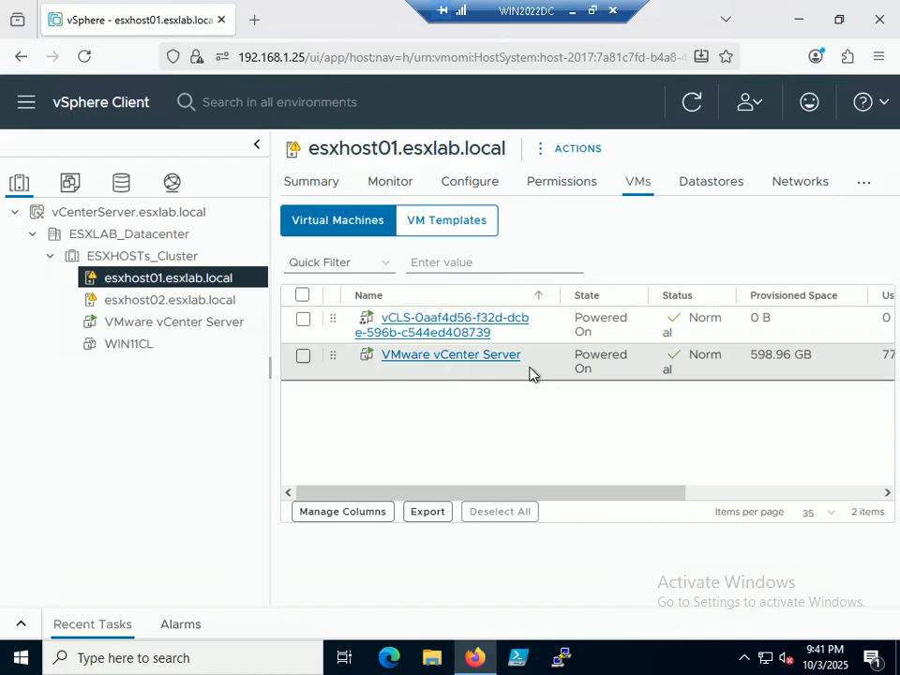
left_click(164, 301)
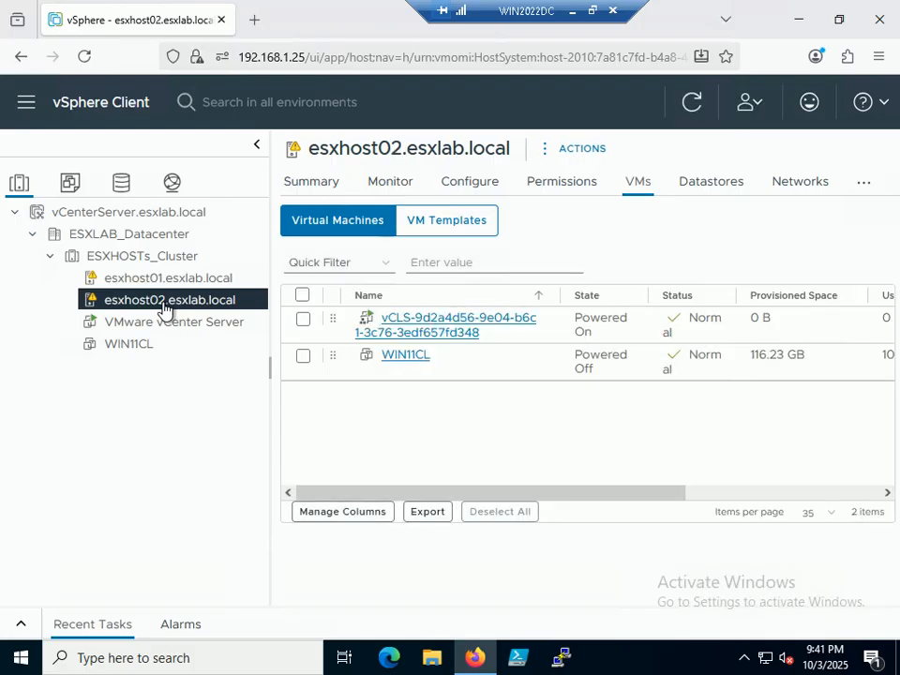
left_click(186, 279)
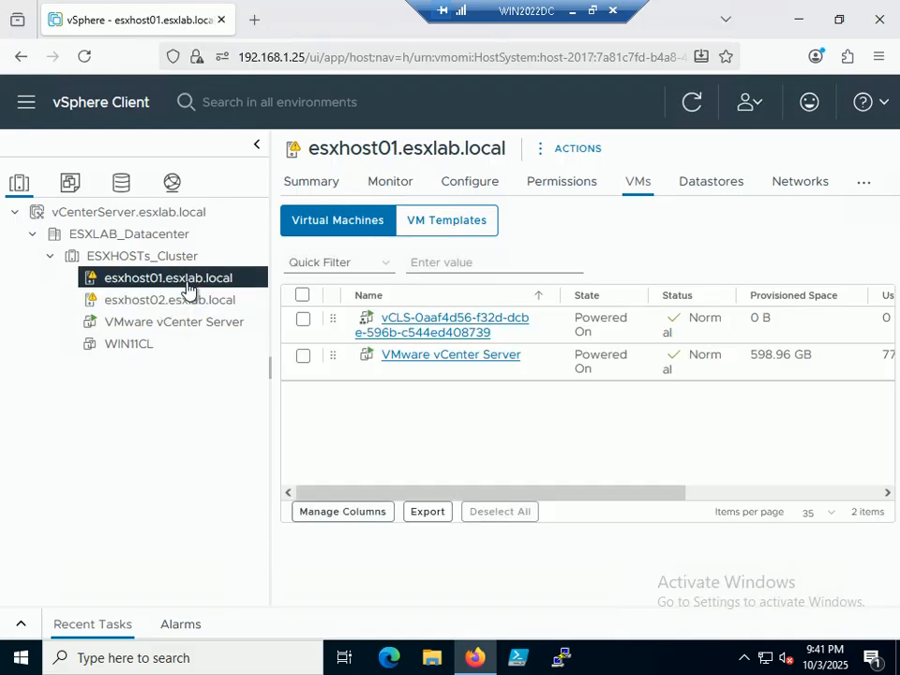
left_click(180, 301)
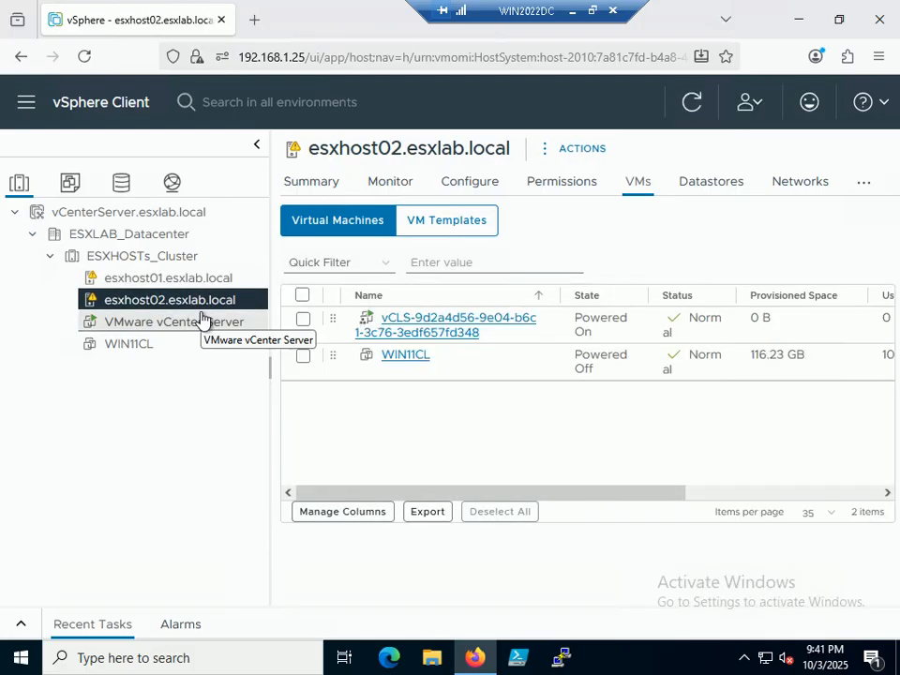
left_click(158, 281)
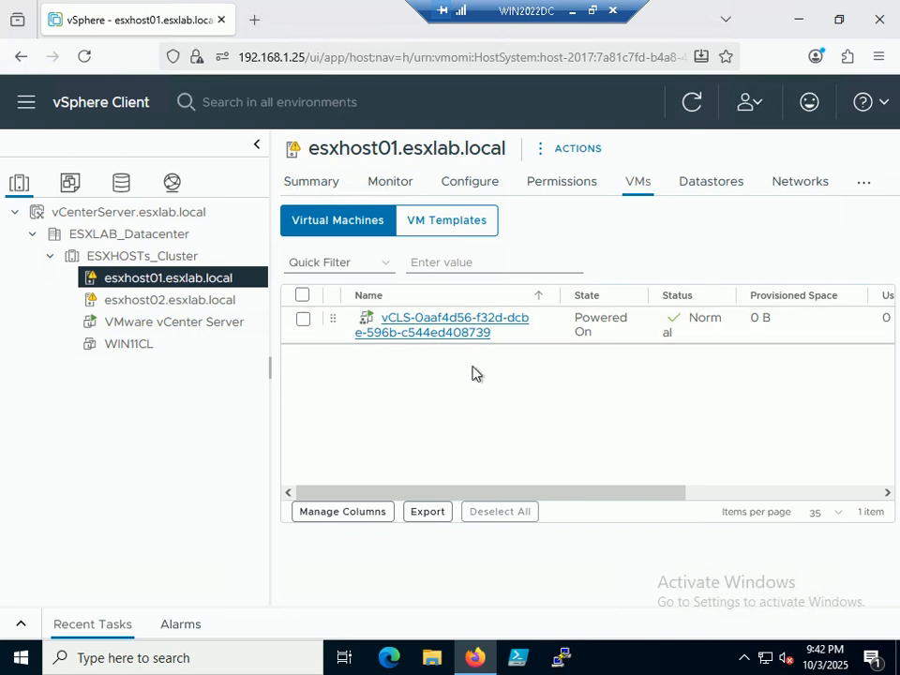
left_click(175, 302)
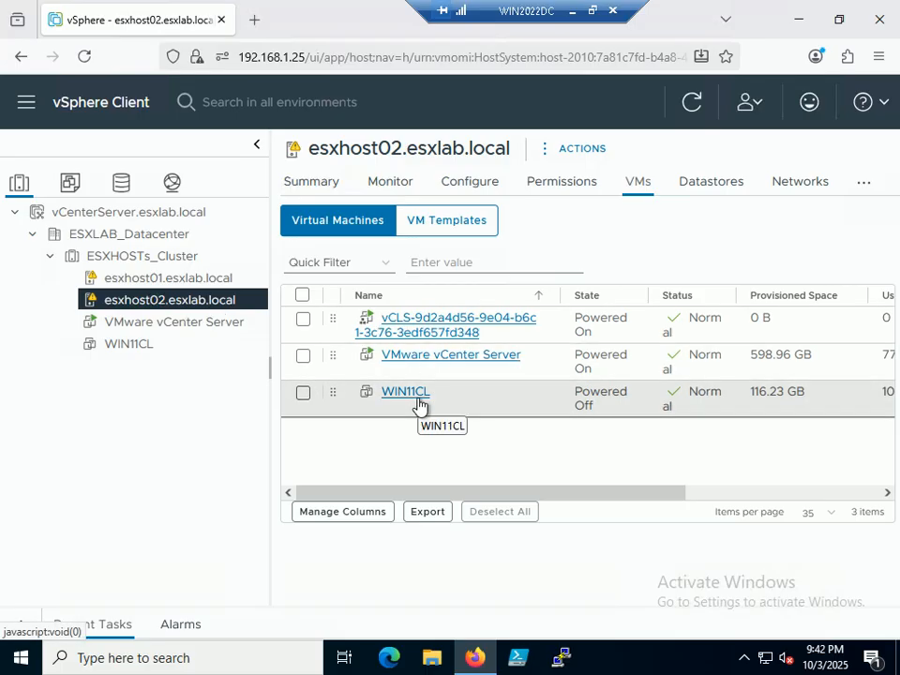
left_click(223, 278)
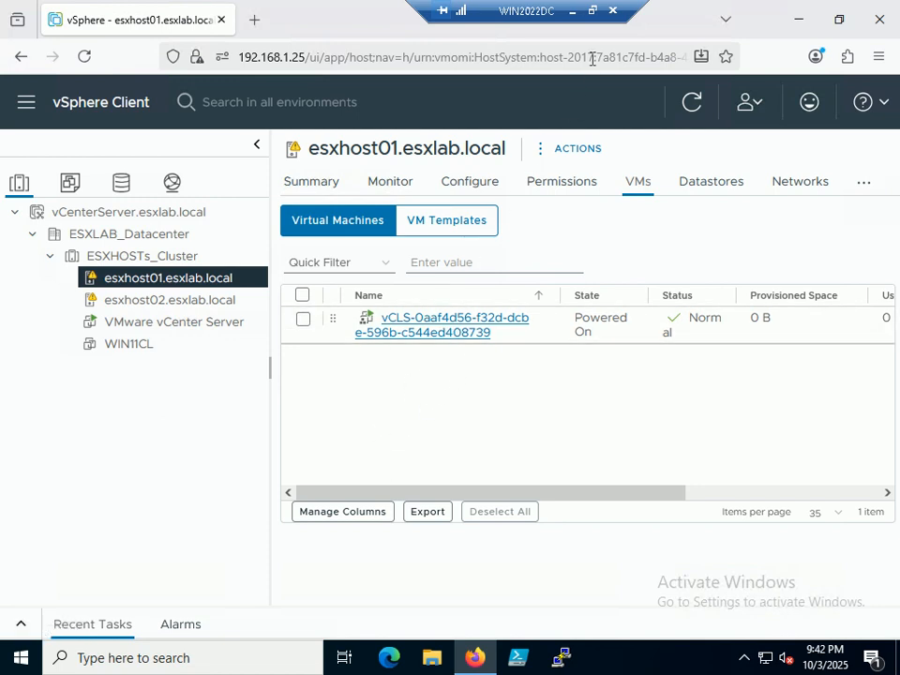
- Return to the WIN2022DC remote session and view the VM list of host esxhost02.esxlab.local
left_click(592, 17)
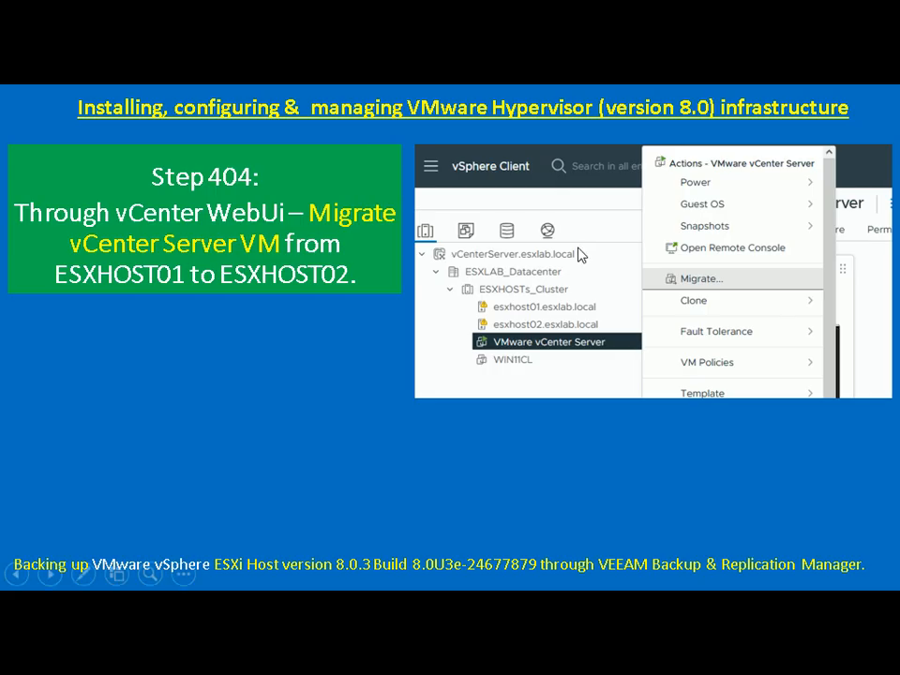
left_click(578, 249)
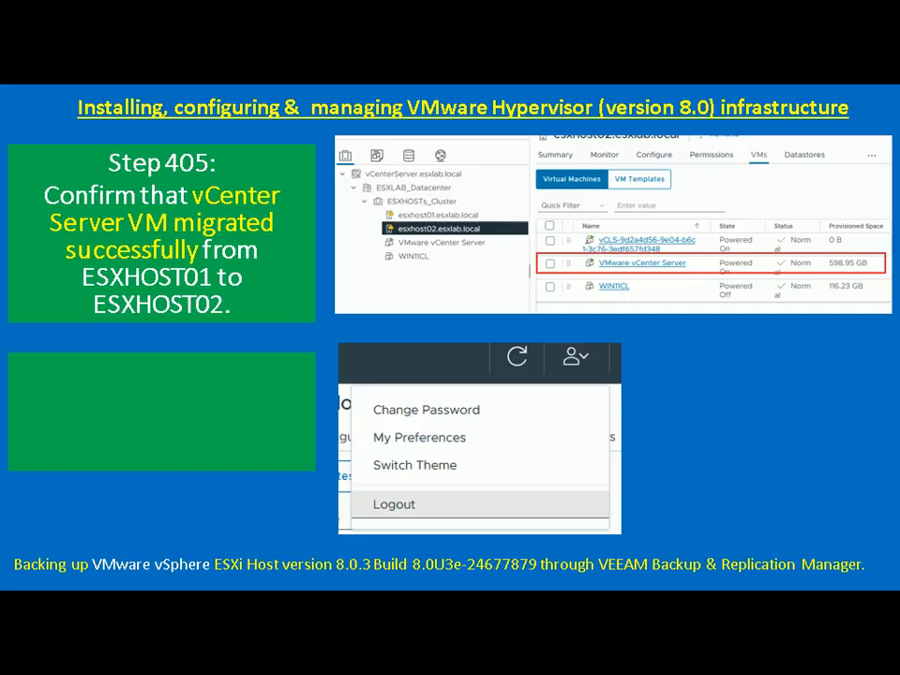
key("alt+Tab")
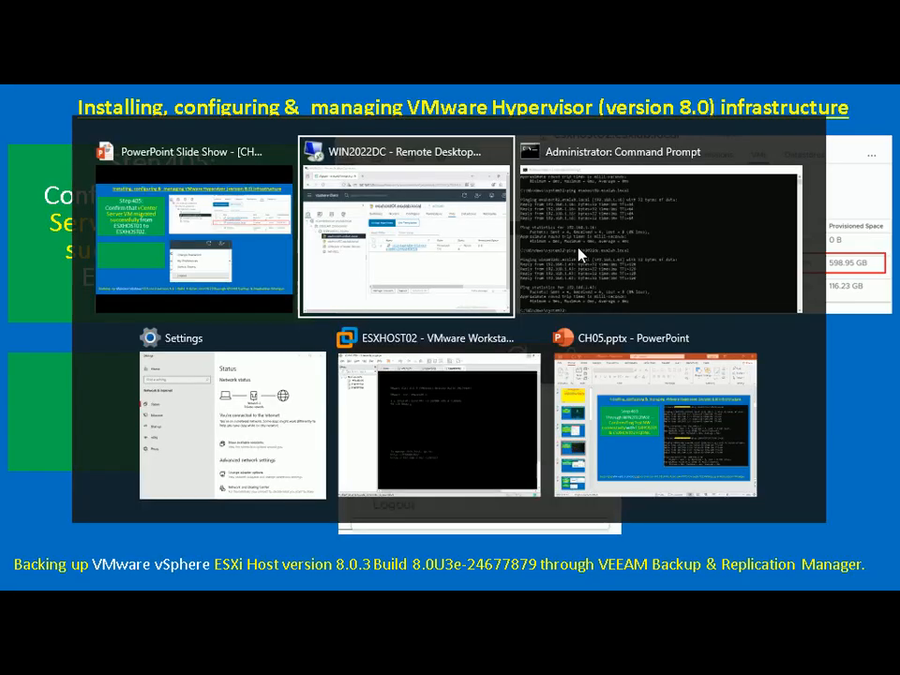
left_click(221, 327)
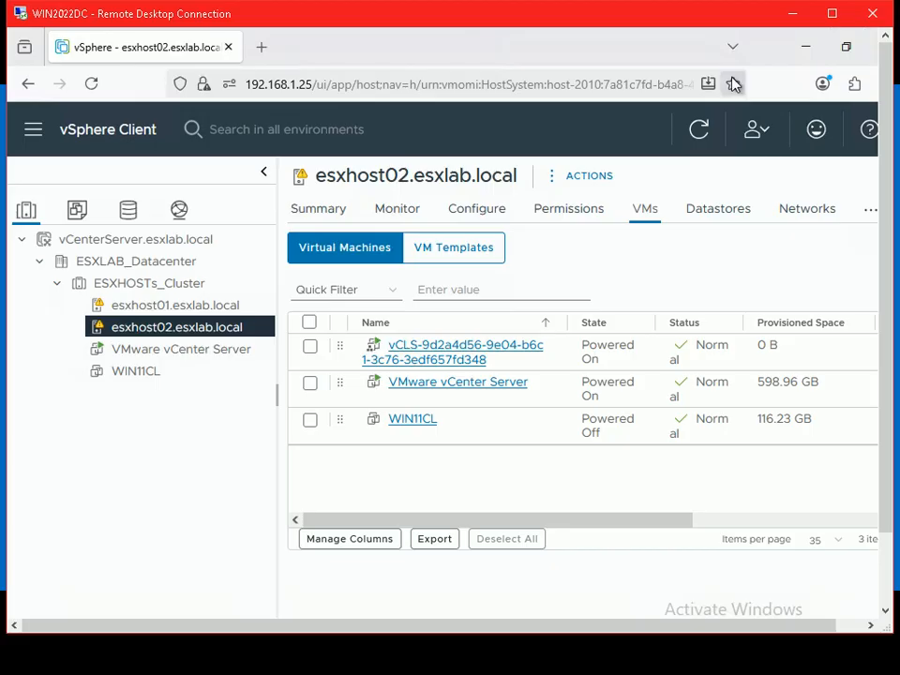
- Log out of the vSphere Client and minimise the WIN2022DC remote session
left_click(761, 134)
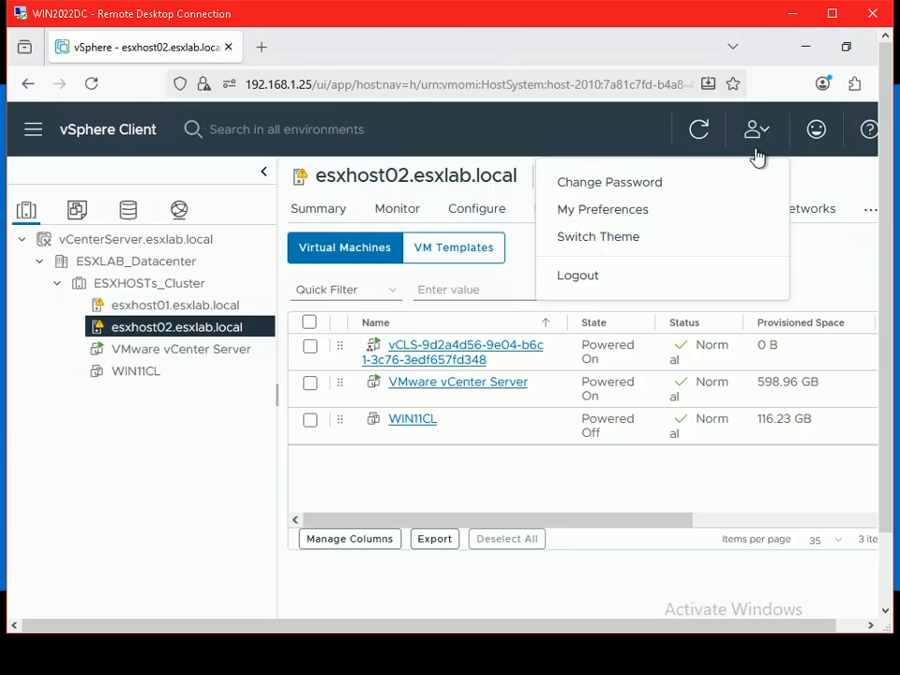
left_click(581, 277)
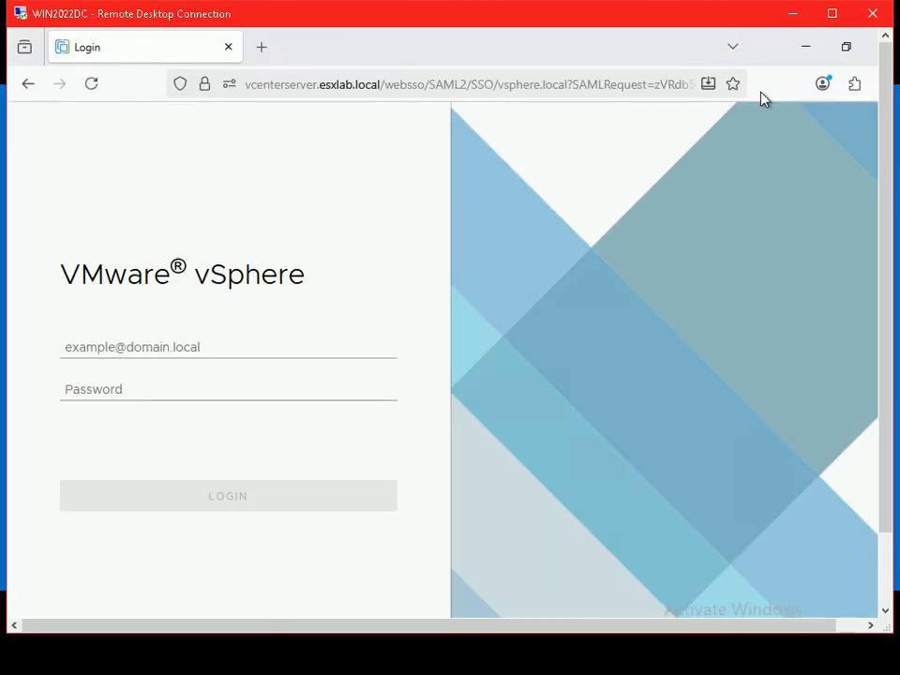
double_click(616, 51)
left_click(806, 44)
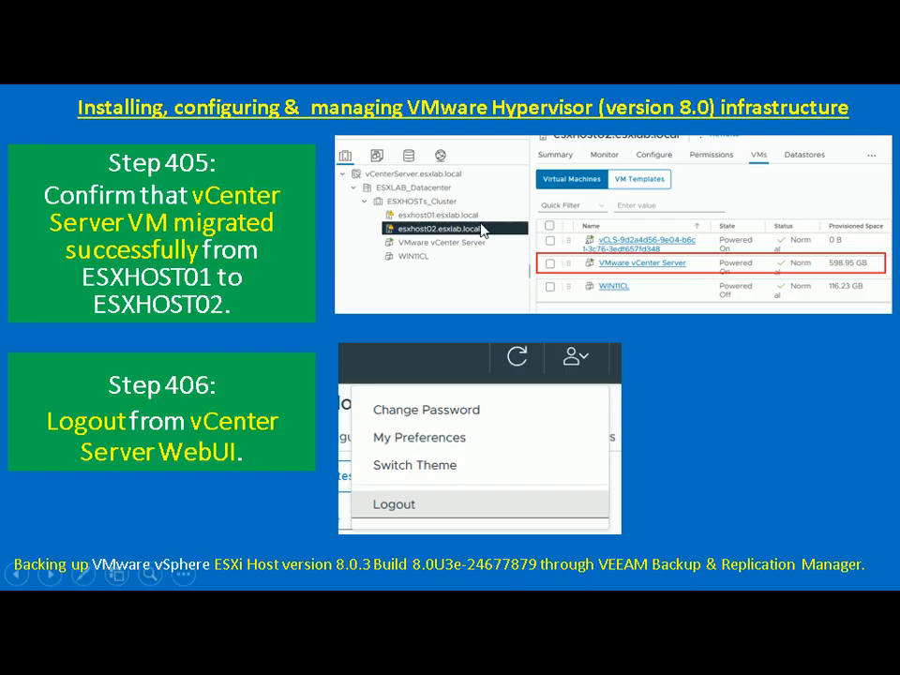
left_click(483, 230)
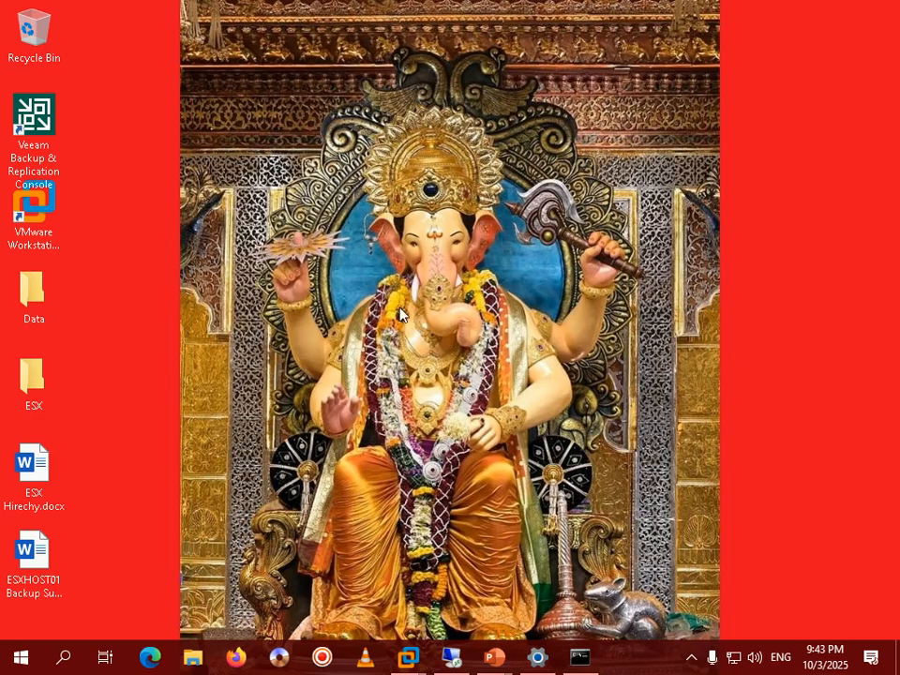
- Switch to VMware Workstation, authenticate on the ESXHOST01 console as root with the account password, and open the Shut Down/Restart options
mouse_move(412, 655)
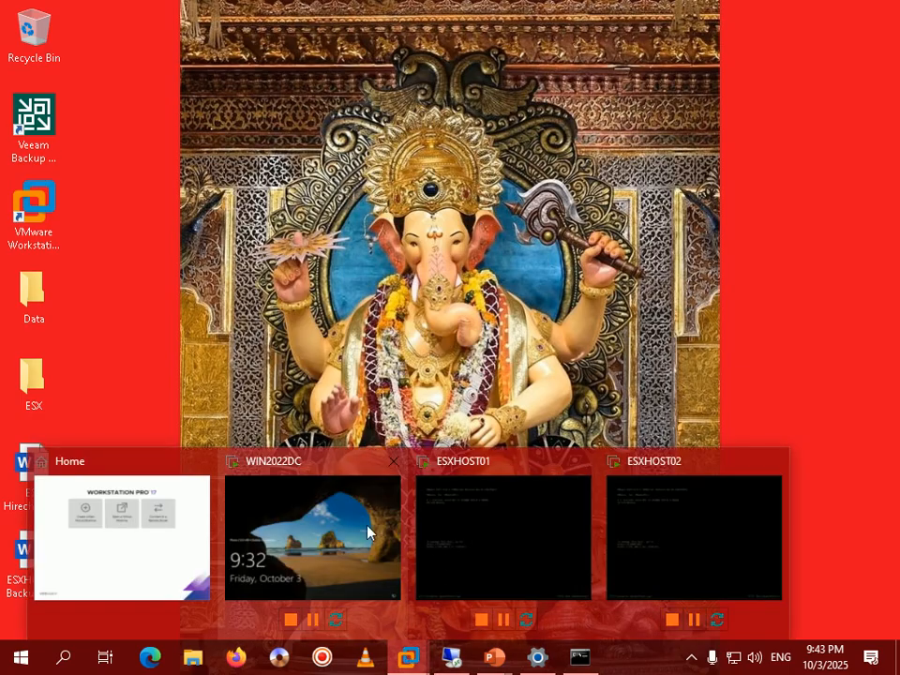
left_click(490, 509)
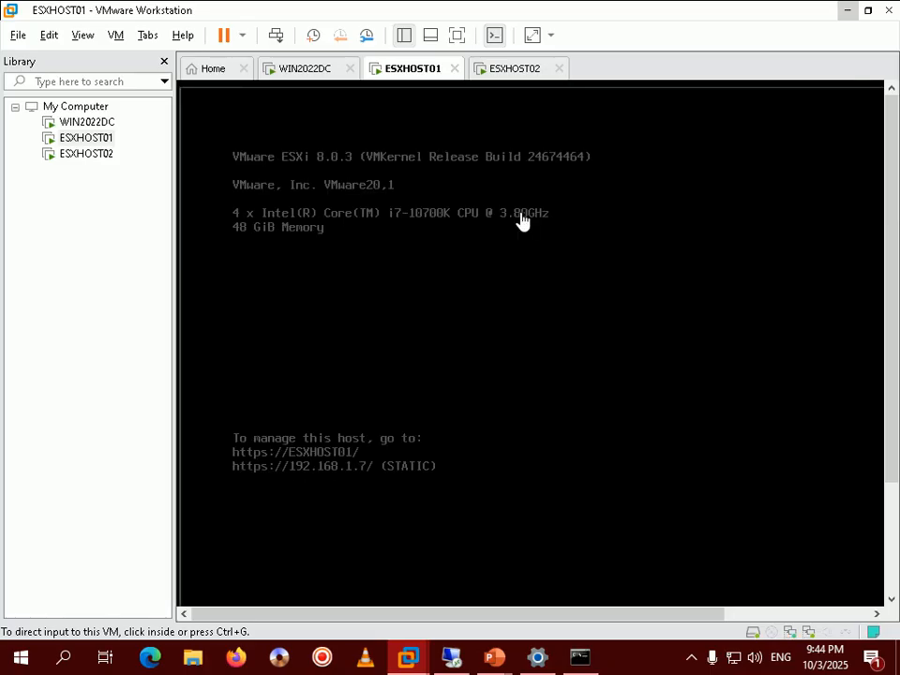
left_click(522, 221)
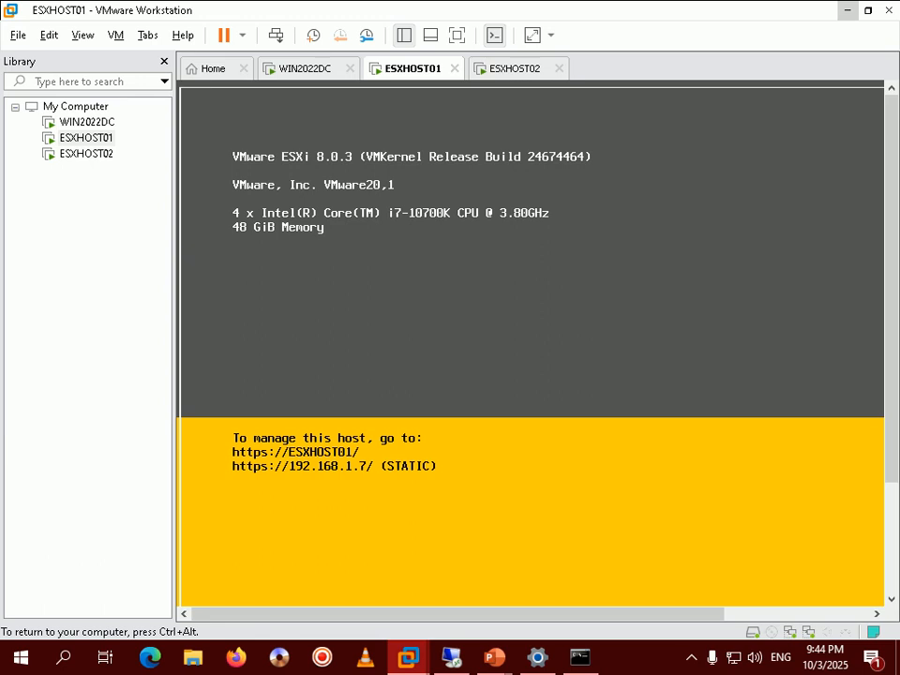
key("F2")
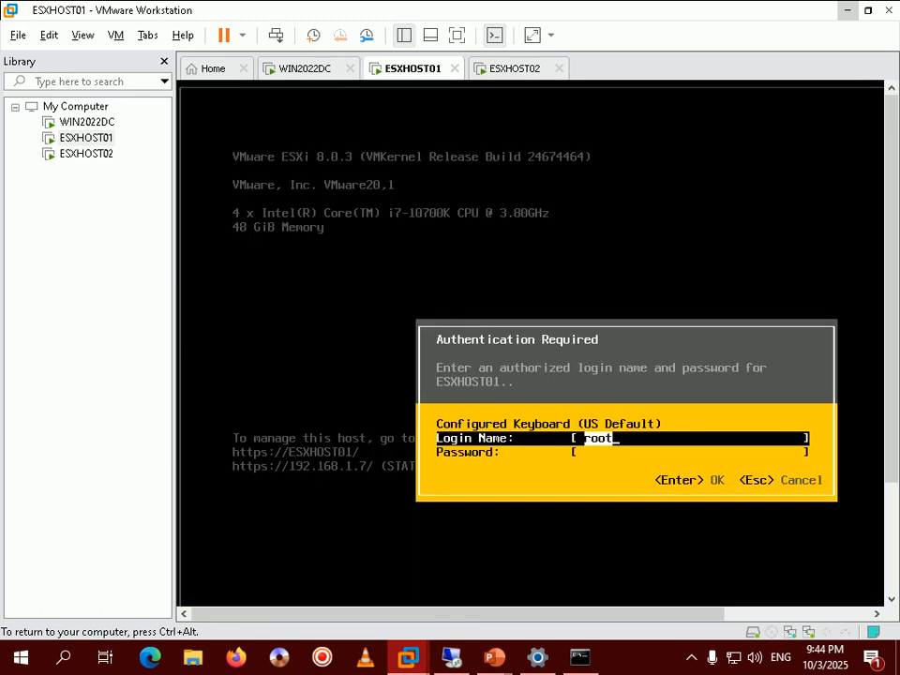
key("Tab")
type("*")
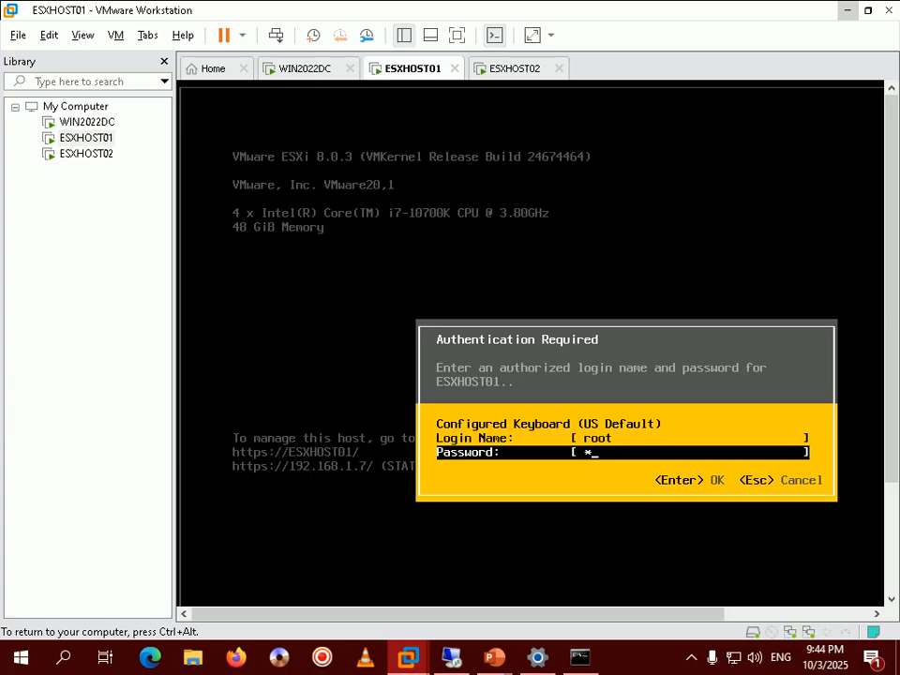
type("*******")
key("Return")
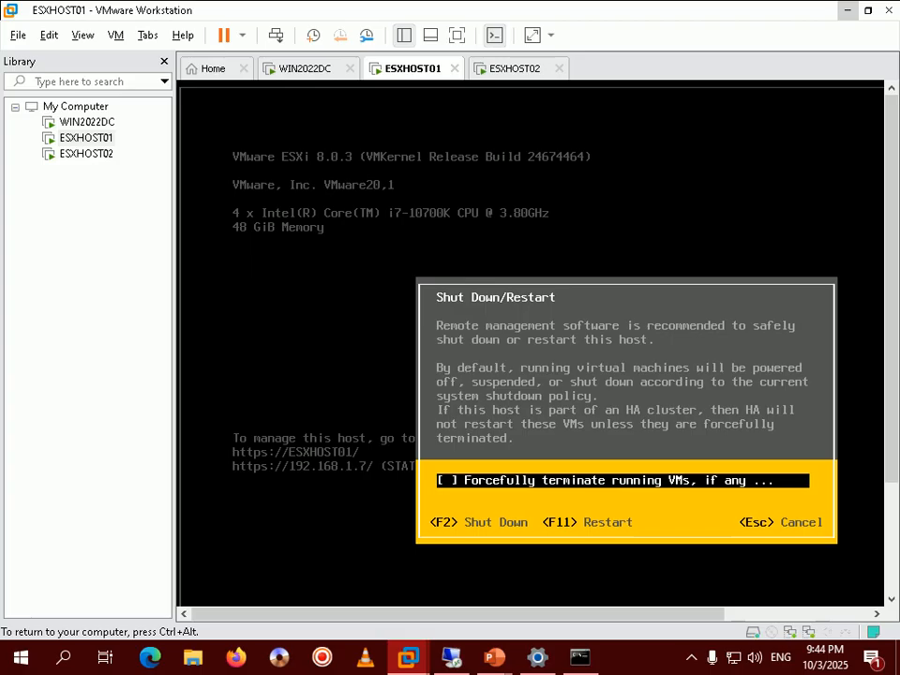
- Shut down the ESXHOST01 host from its console without forcefully terminating running VMs
key("ctrl+alt")
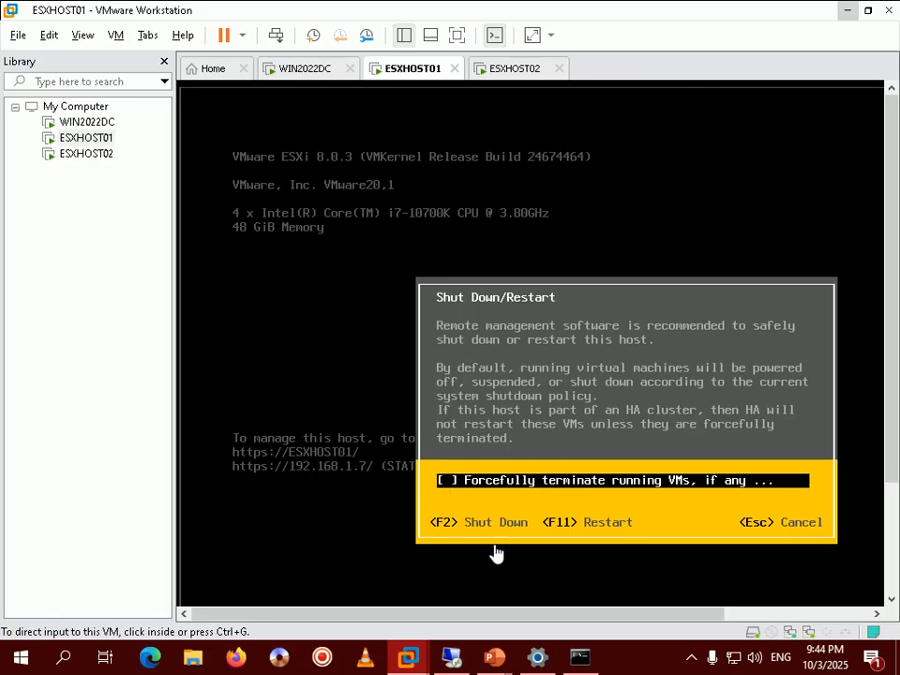
left_click(551, 447)
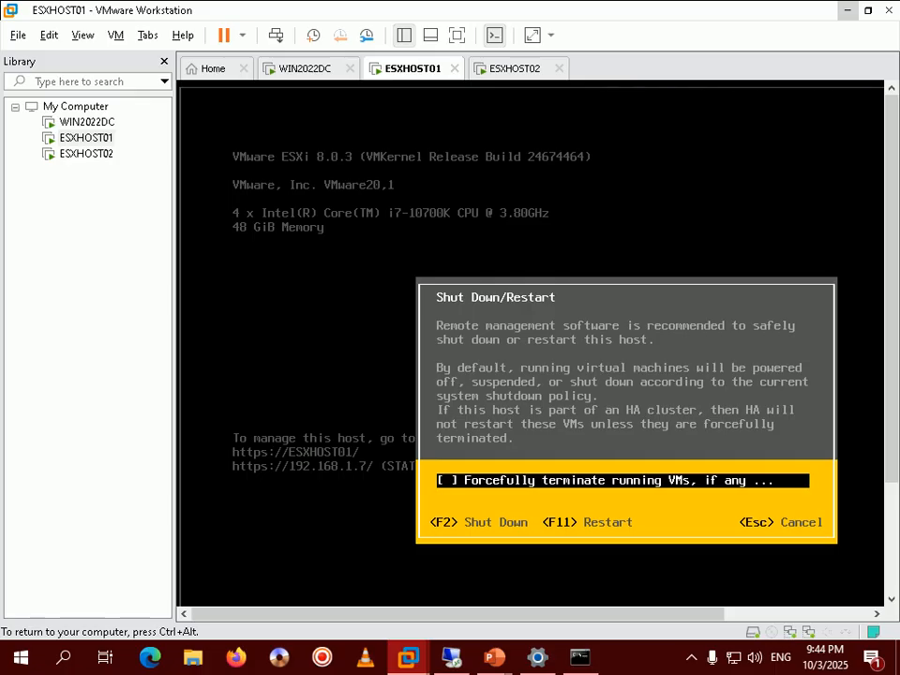
key("F2")
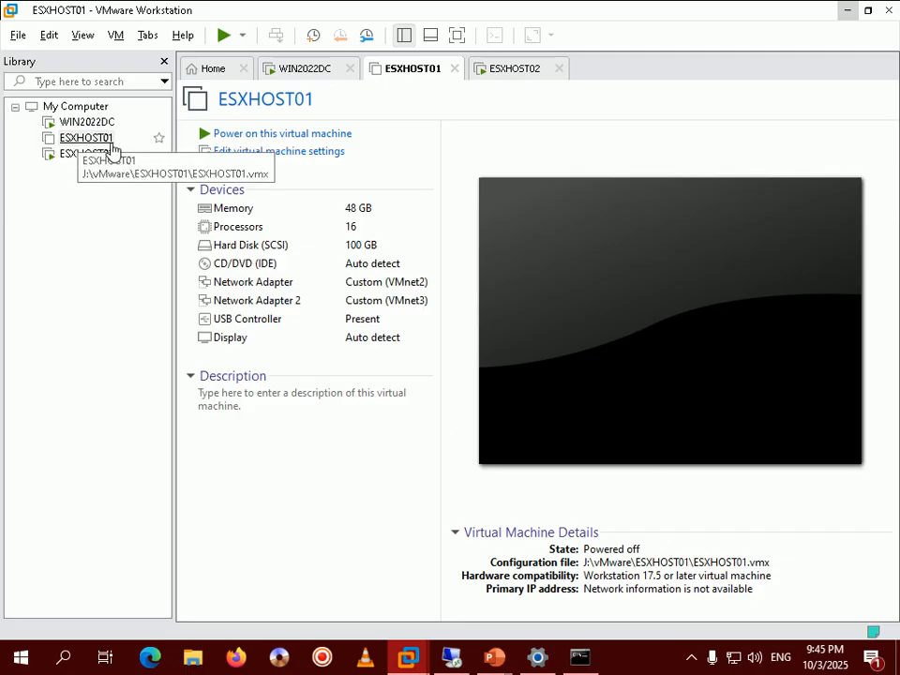
mouse_move(496, 656)
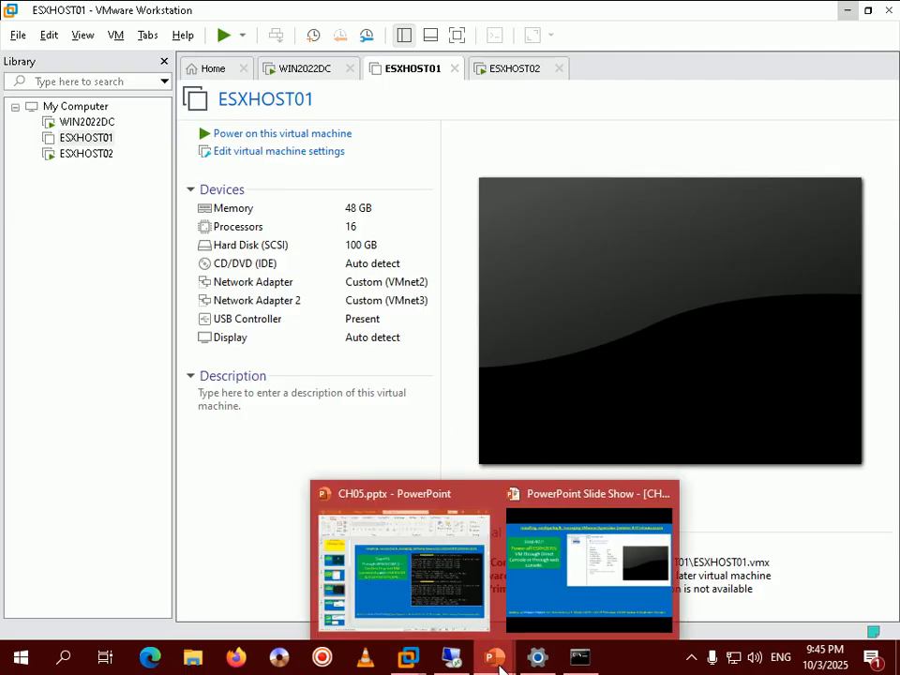
left_click(600, 572)
key("Right")
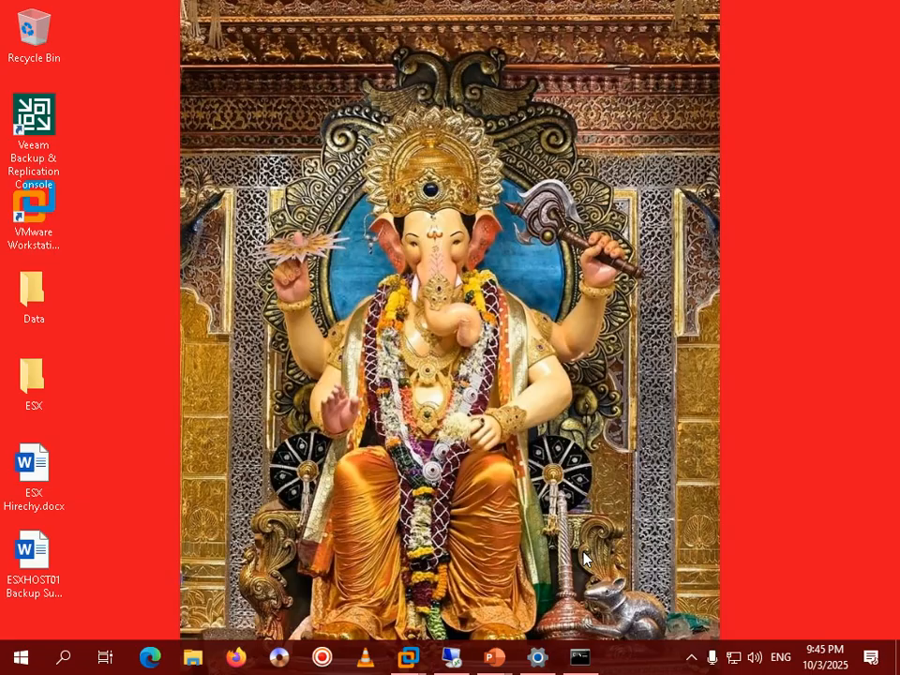
- Launch the Veeam Backup & Replication Console and connect to WIN2022BASE on port 9392 using Windows session authentication
double_click(45, 127)
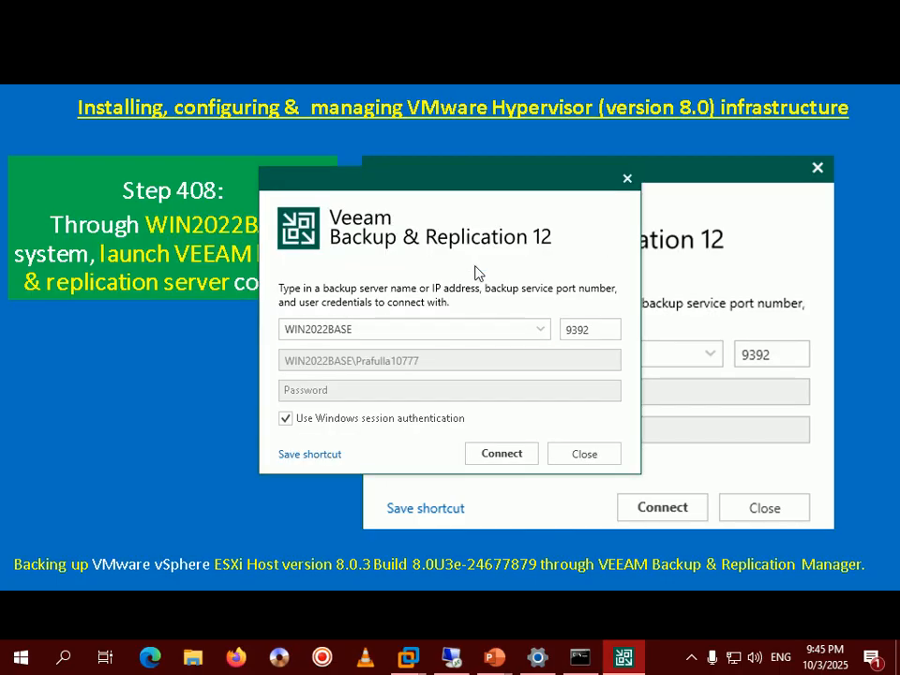
left_click(502, 453)
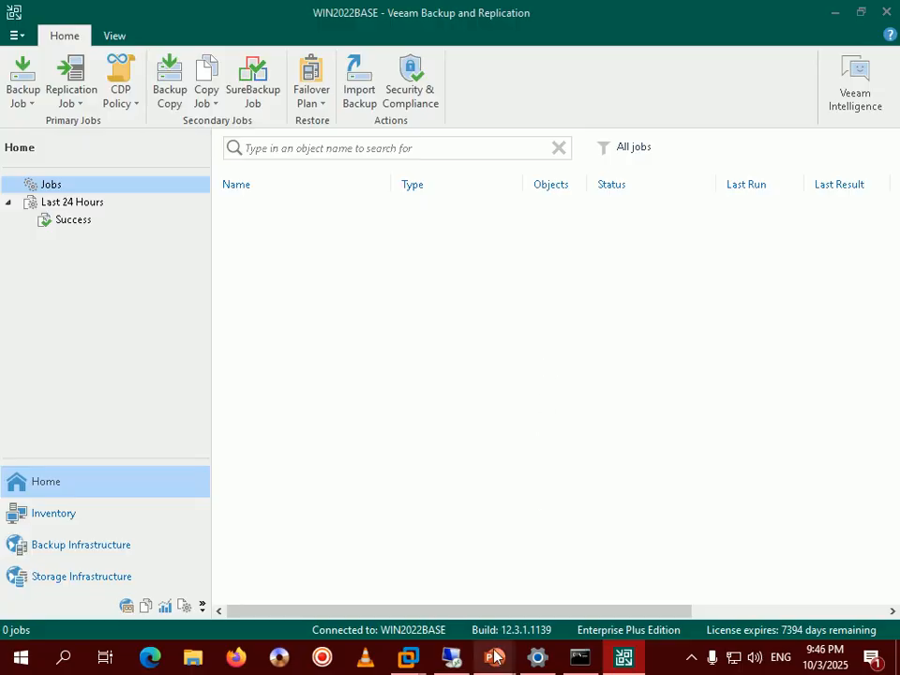
mouse_move(494, 656)
left_click(537, 599)
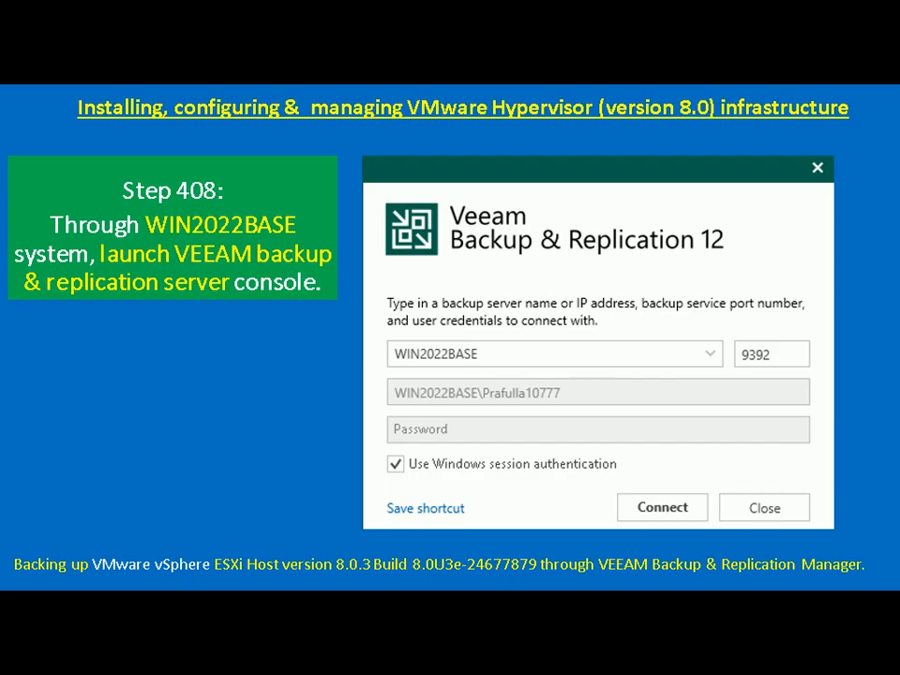
key("Right")
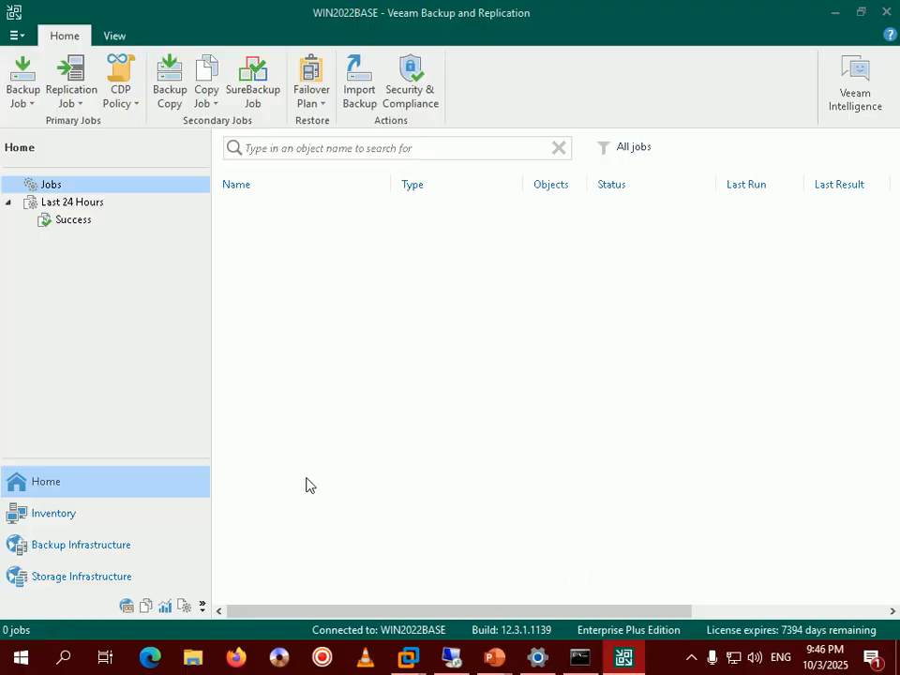
- Start a new backup job for a file share
left_click(34, 110)
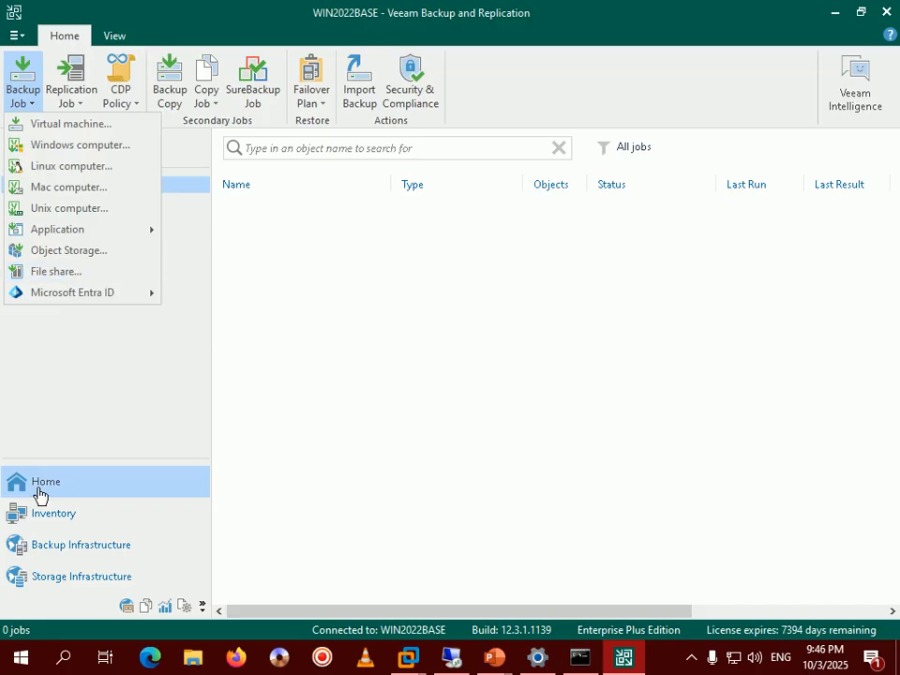
left_click(57, 271)
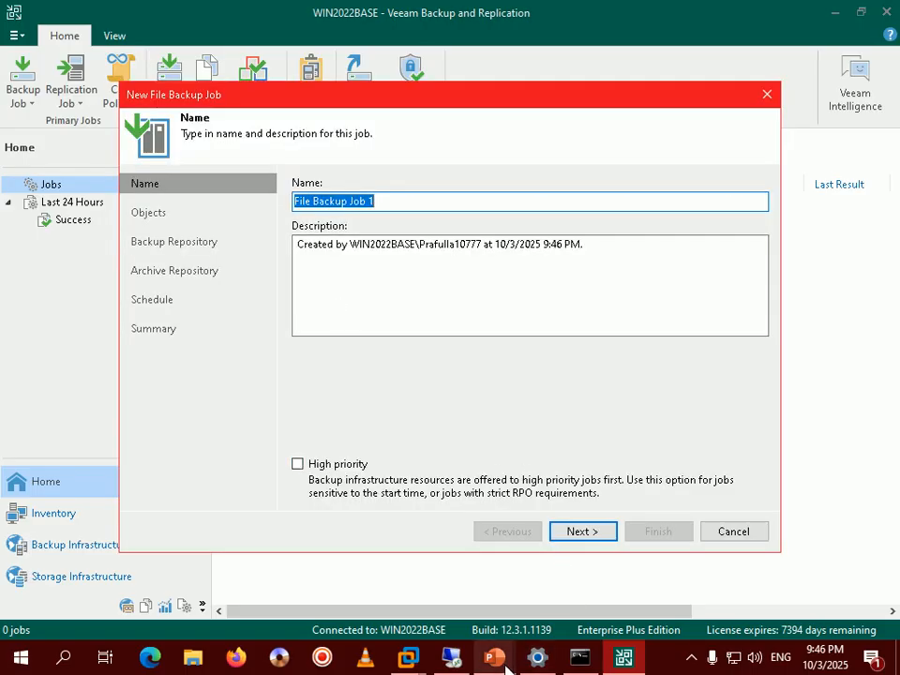
mouse_move(506, 667)
left_click(565, 577)
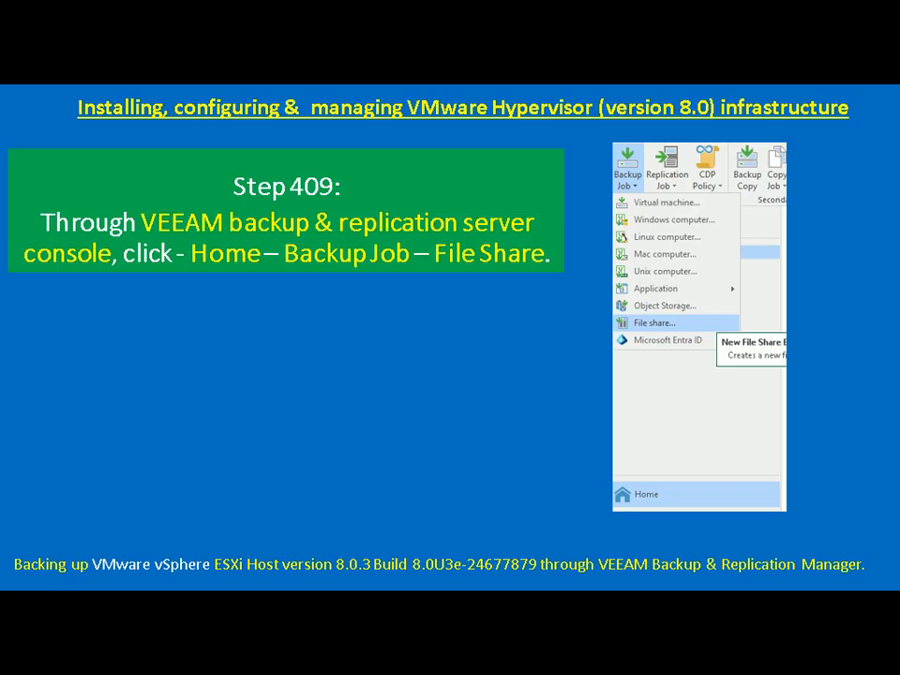
key("Right")
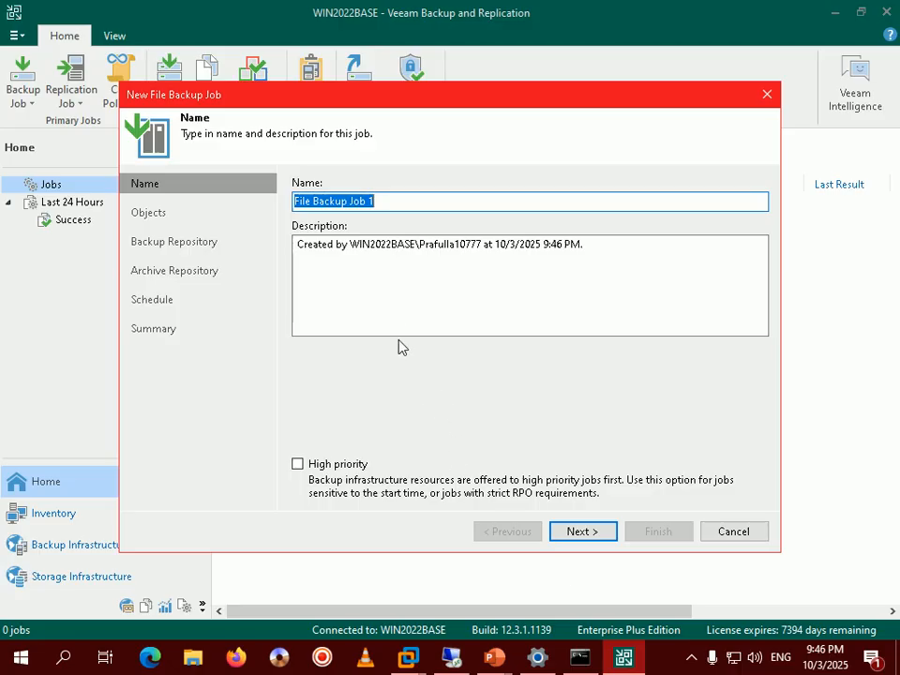
- Name the file backup job "ESXHOST01 Backup JOB" and clear its default description
type("ESXHOST01")
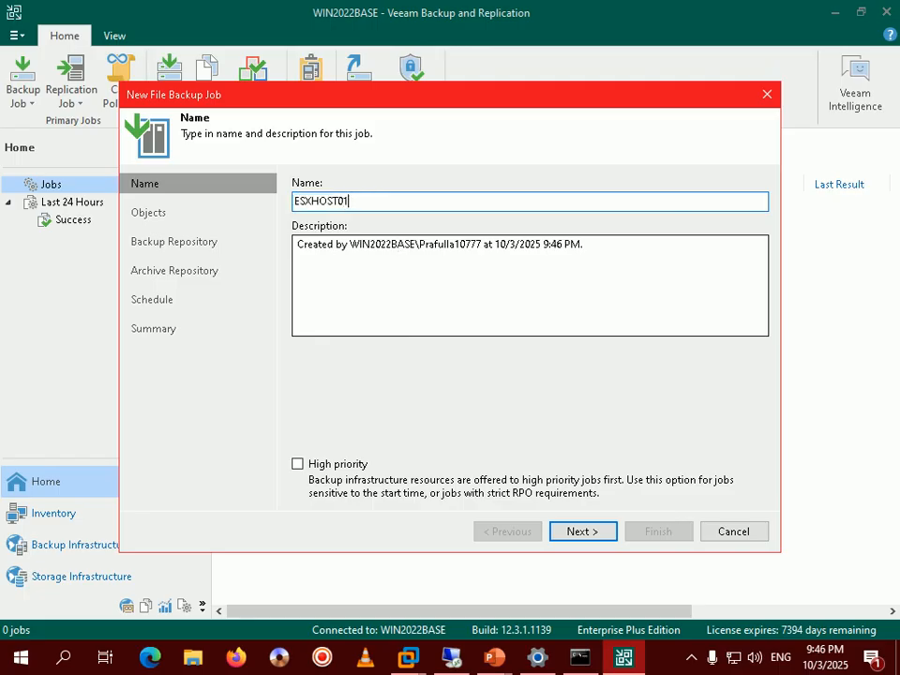
left_click_drag(596, 247, 64, 265)
key("Delete")
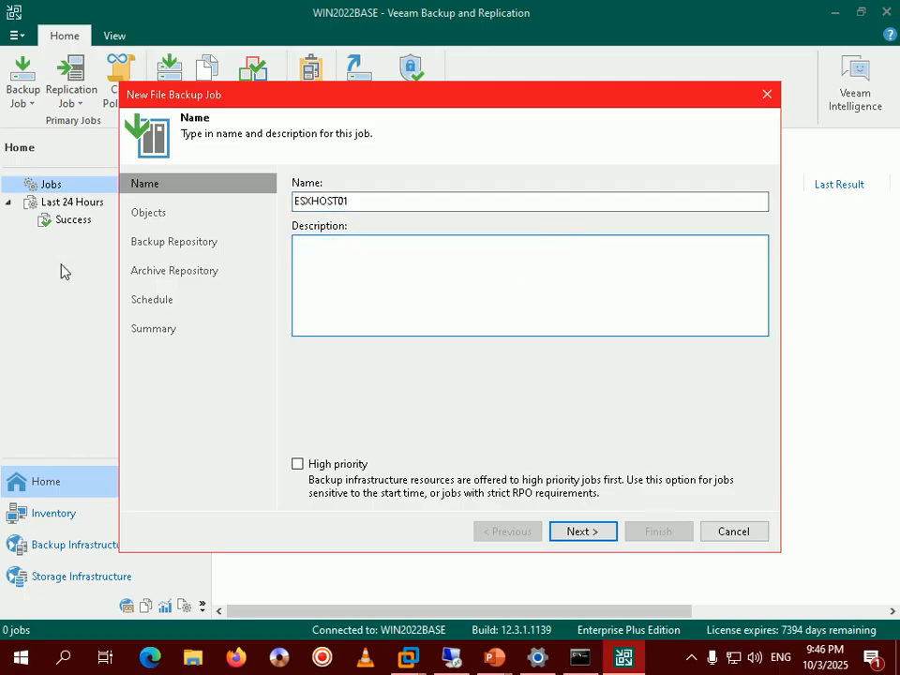
left_click(357, 200)
type("Backup JOV")
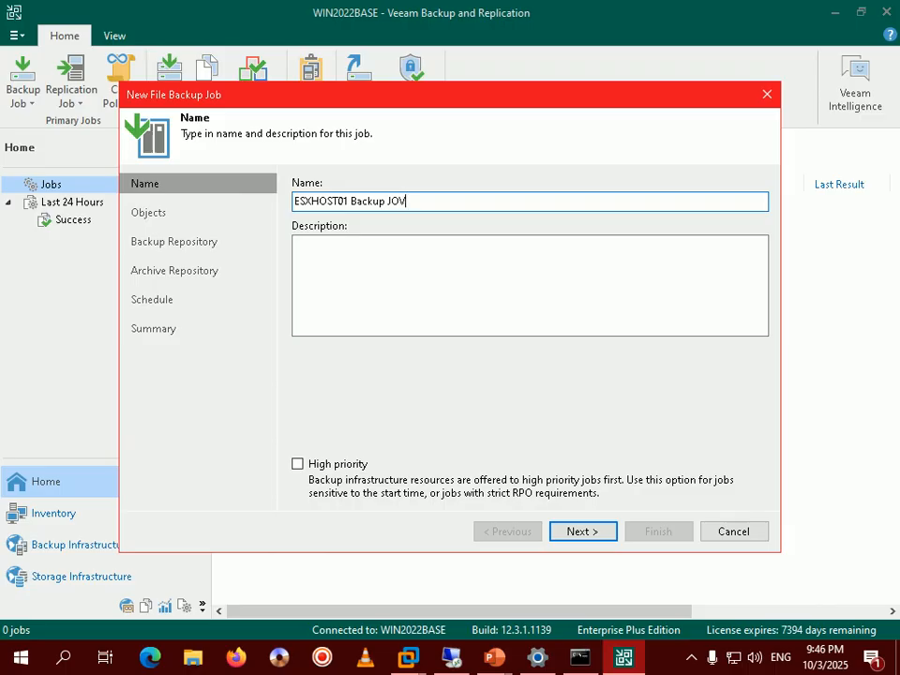
key("Tab")
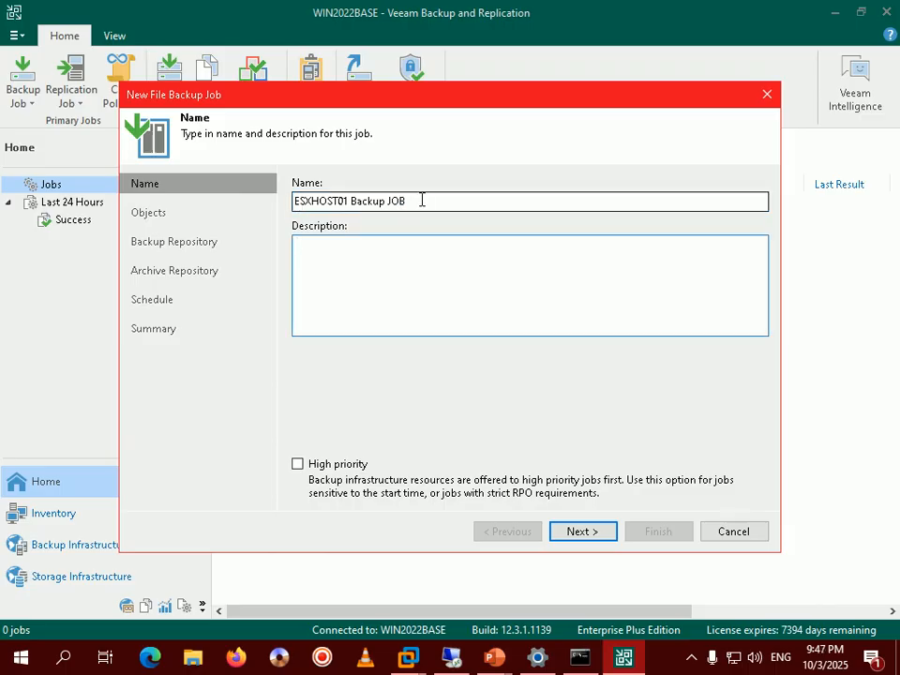
- Set the job description to "ESXHOST01 Backup JOB created by ESXLAB Admin" and continue to the Objects page
key("shift+Tab")
key("ctrl+c")
left_click(345, 249)
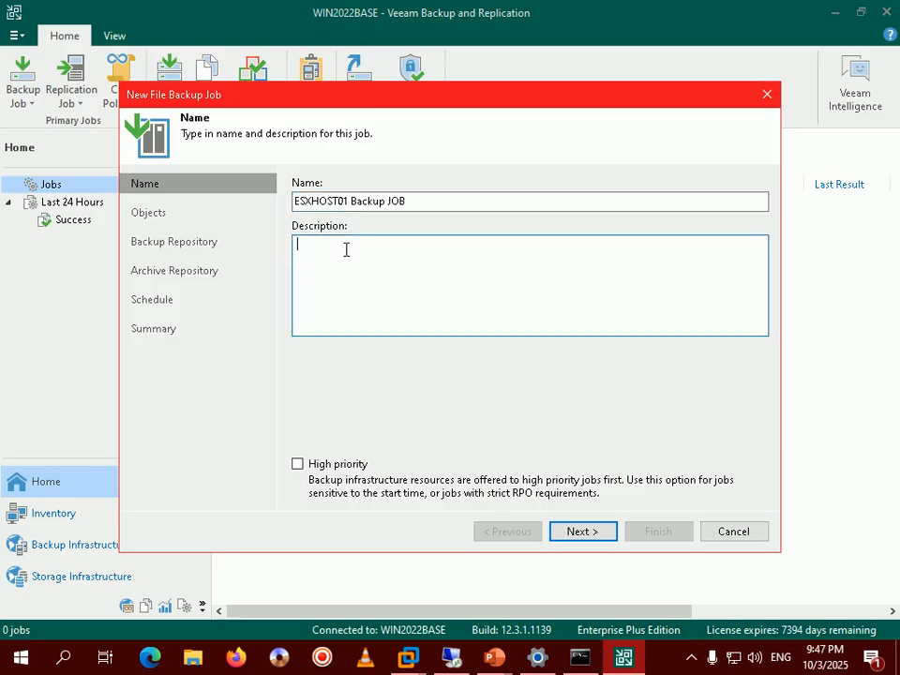
key("ctrl+v")
type("created")
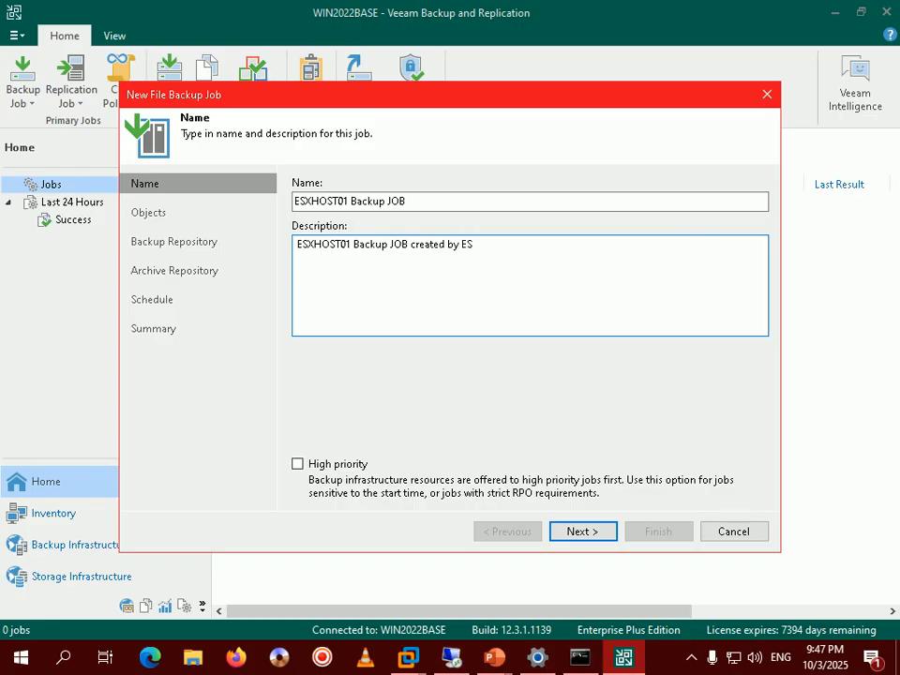
type("AB Admin")
left_click(582, 531)
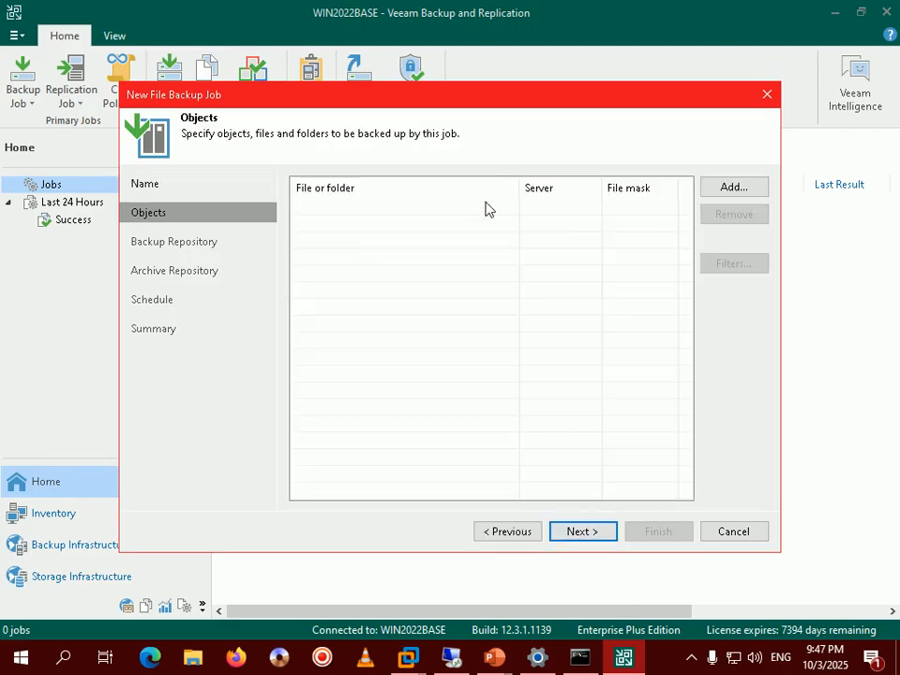
mouse_move(592, 659)
mouse_move(494, 655)
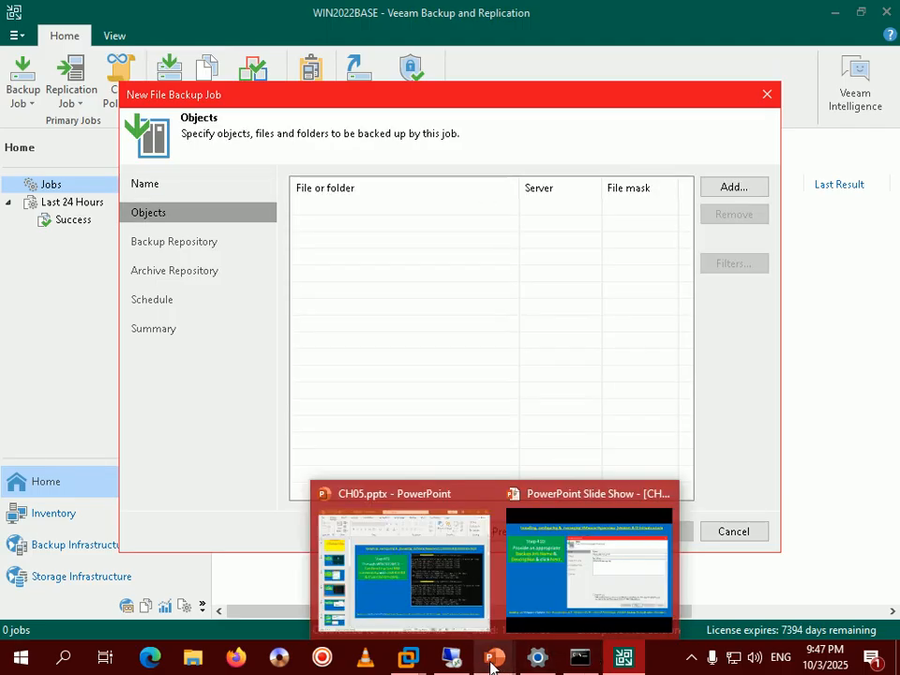
- Check the next instruction in the PowerPoint slide show and examine the contents of J:\vMware\ESXHOST01 in File Explorer
left_click(606, 554)
key("Right")
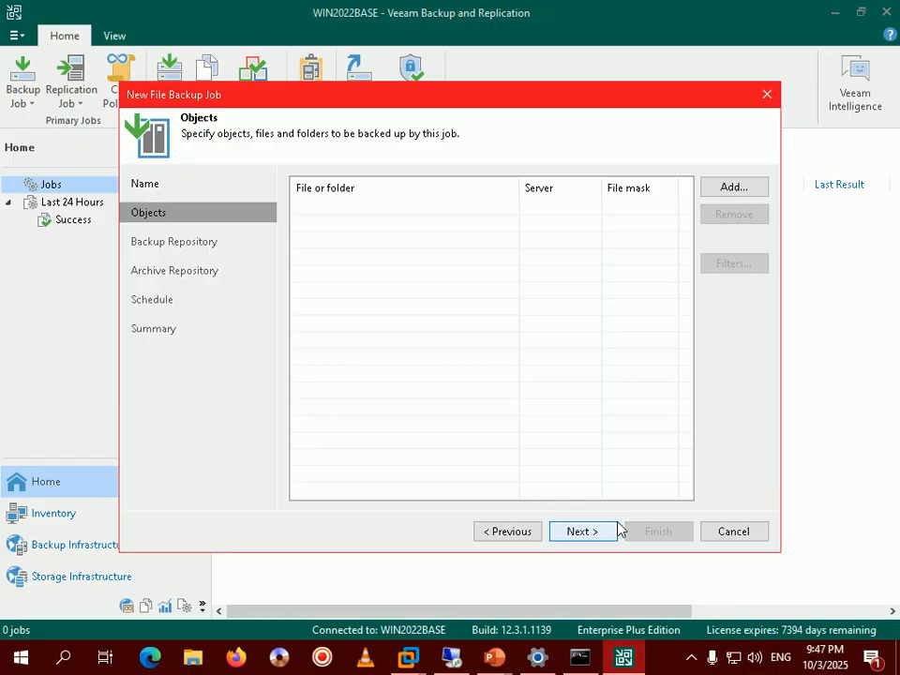
key("super+e")
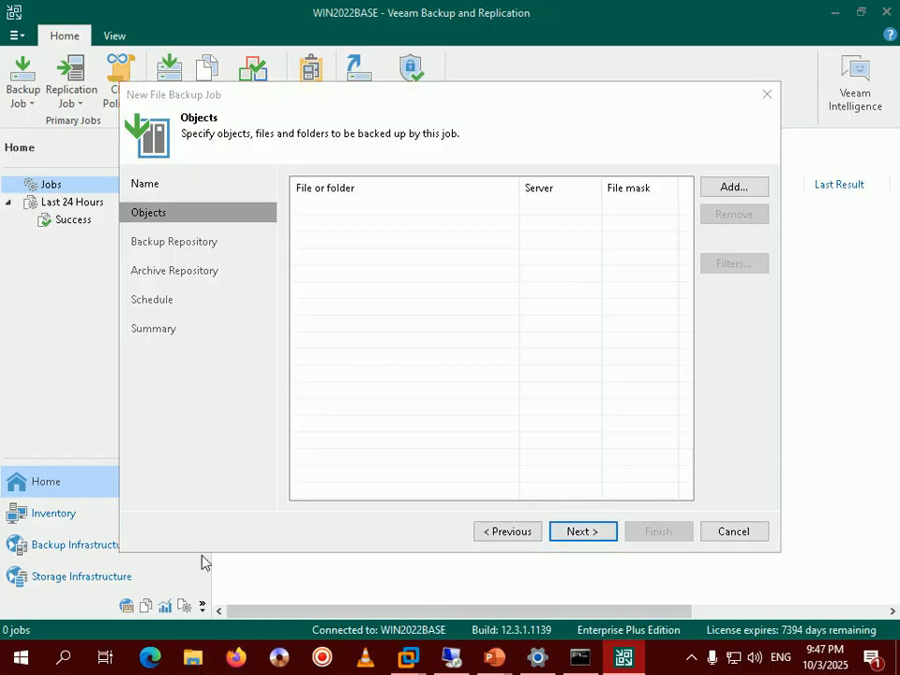
left_click(139, 251)
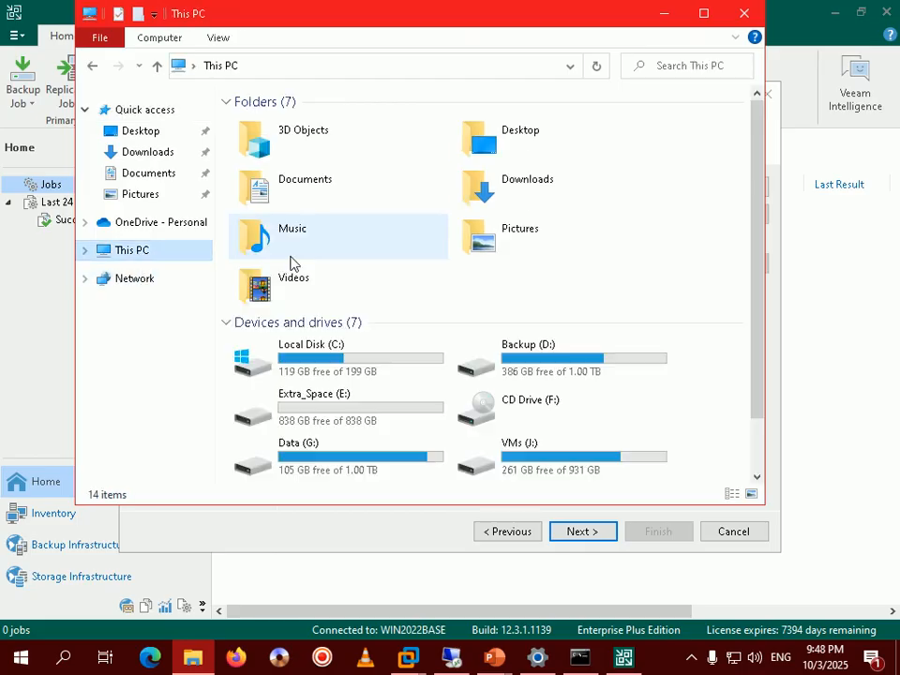
double_click(543, 457)
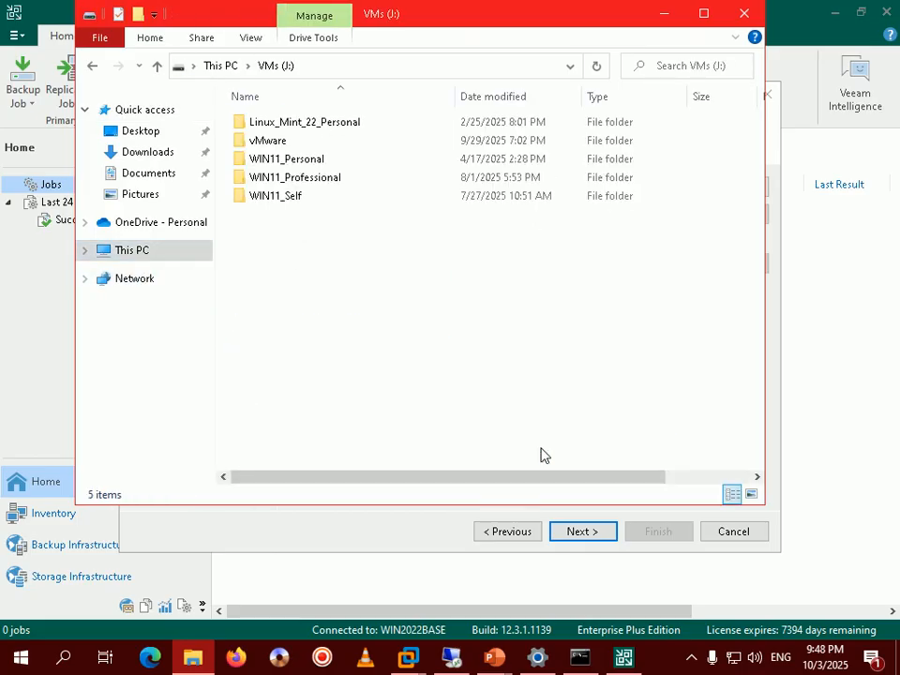
double_click(271, 141)
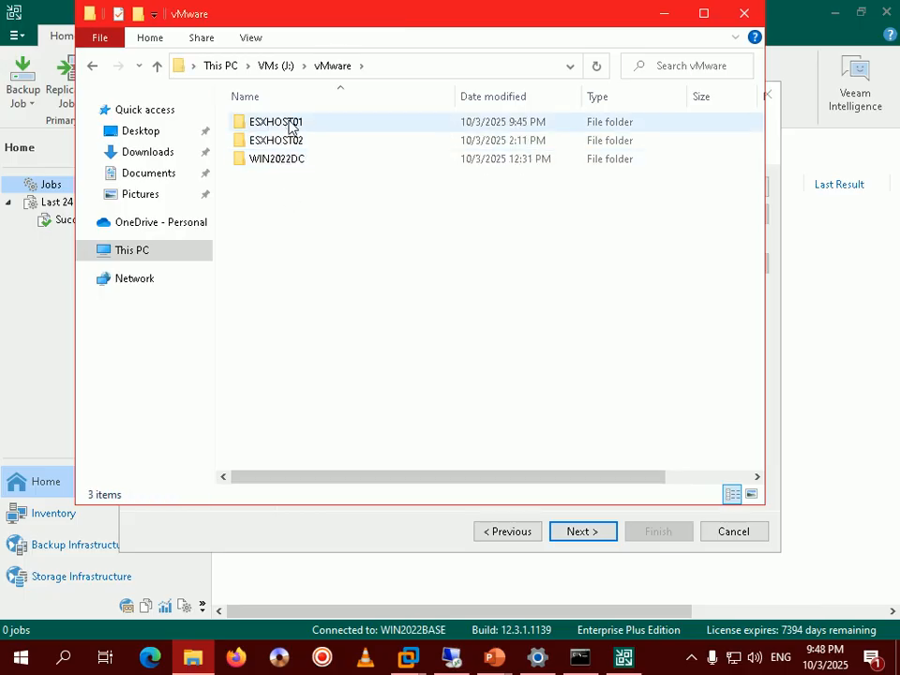
double_click(289, 123)
left_click(92, 66)
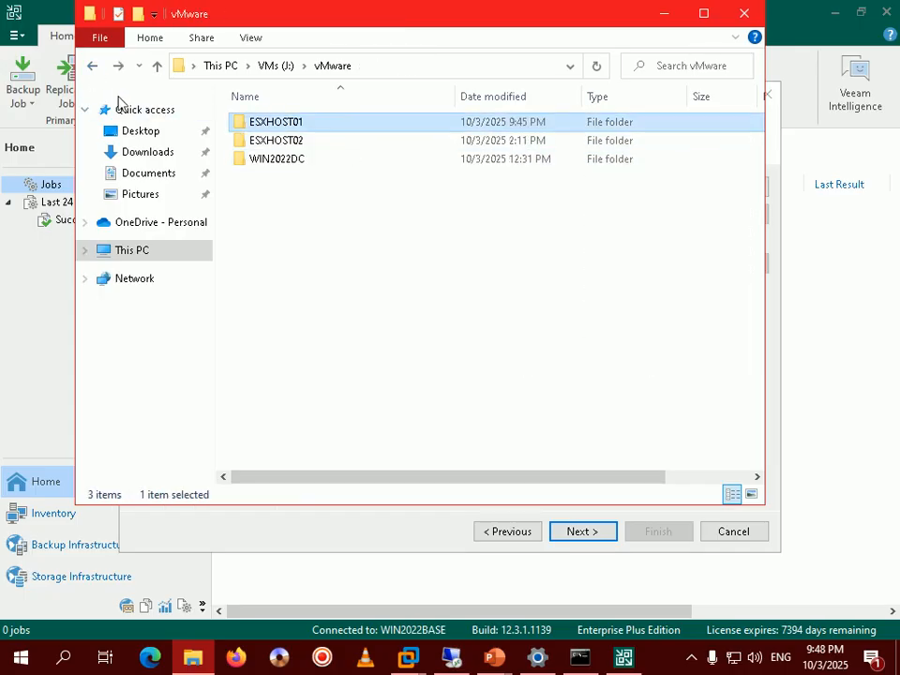
double_click(292, 132)
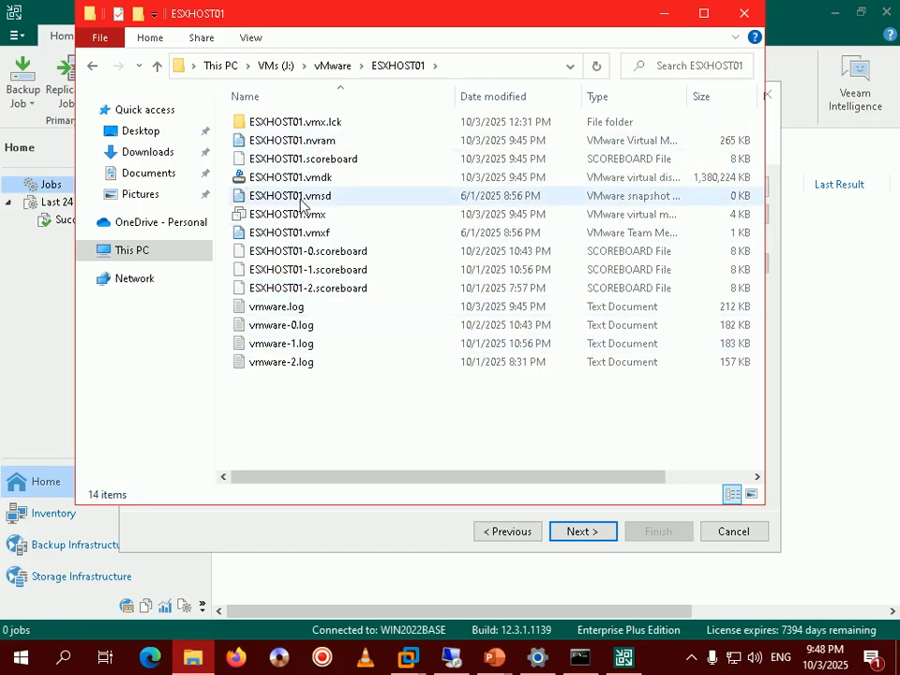
left_click(94, 68)
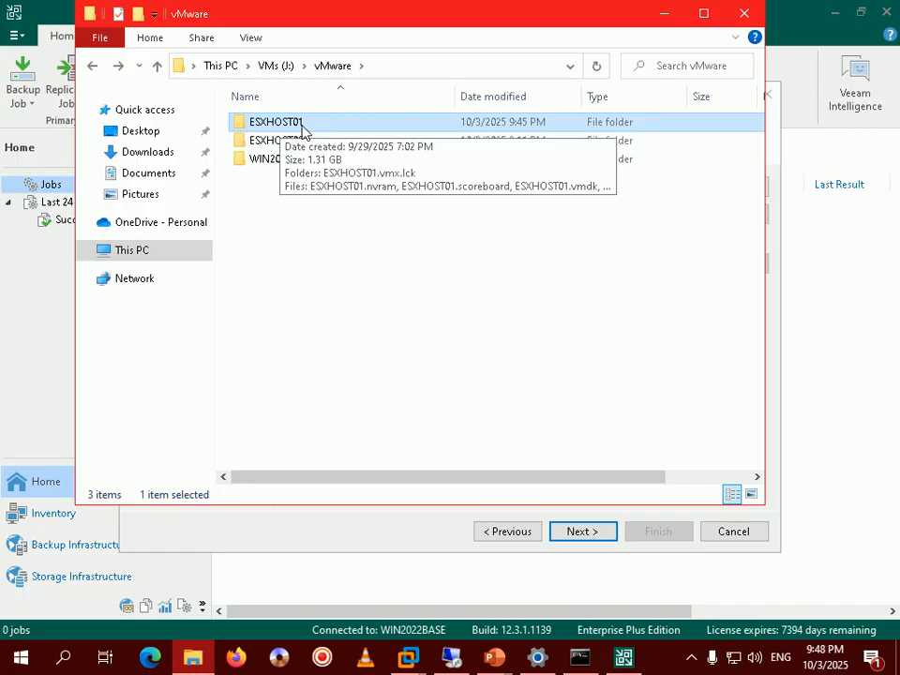
double_click(300, 130)
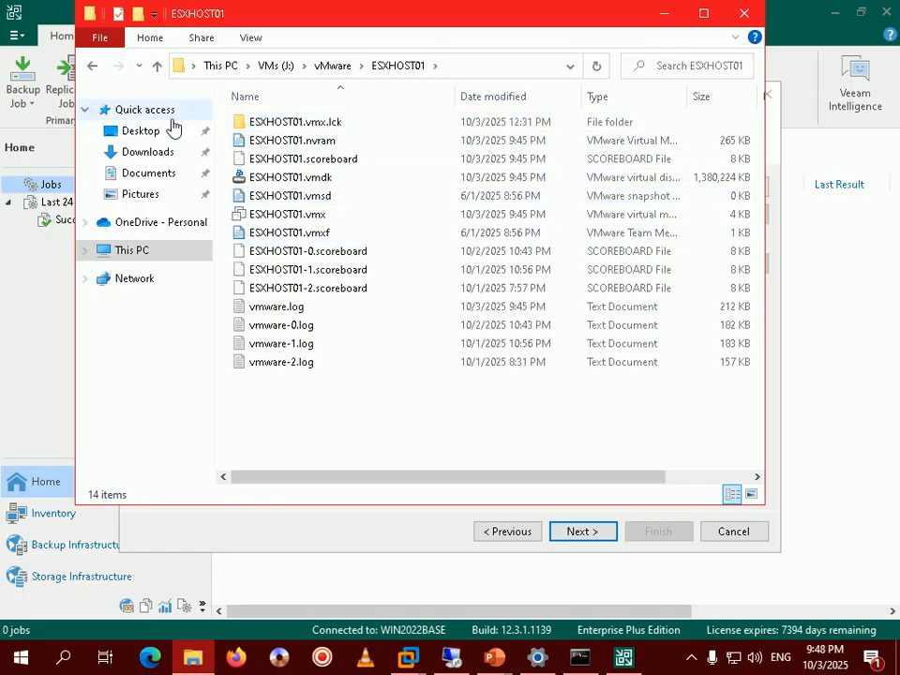
left_click(93, 68)
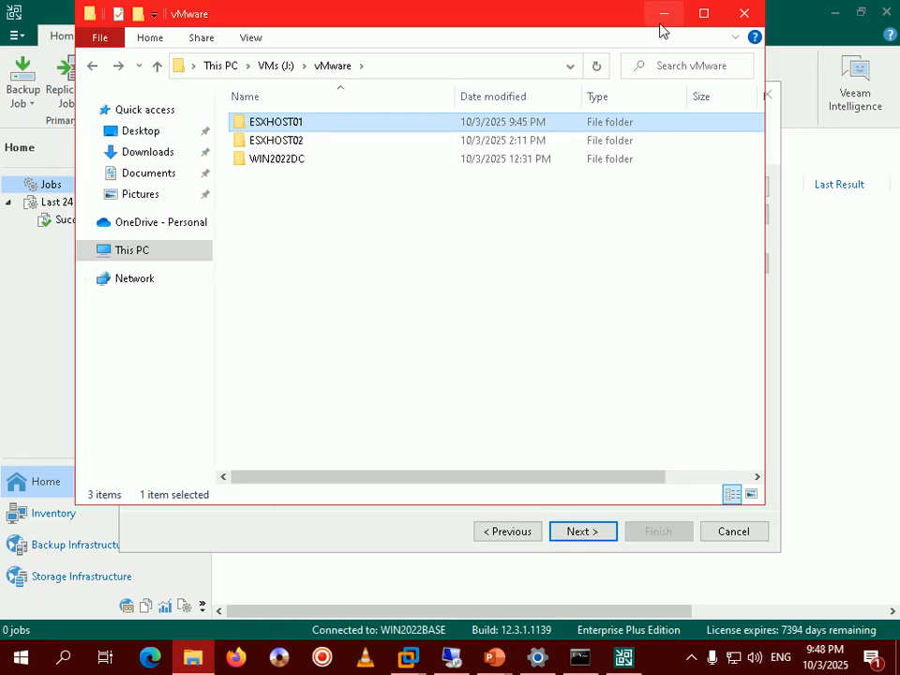
left_click(745, 13)
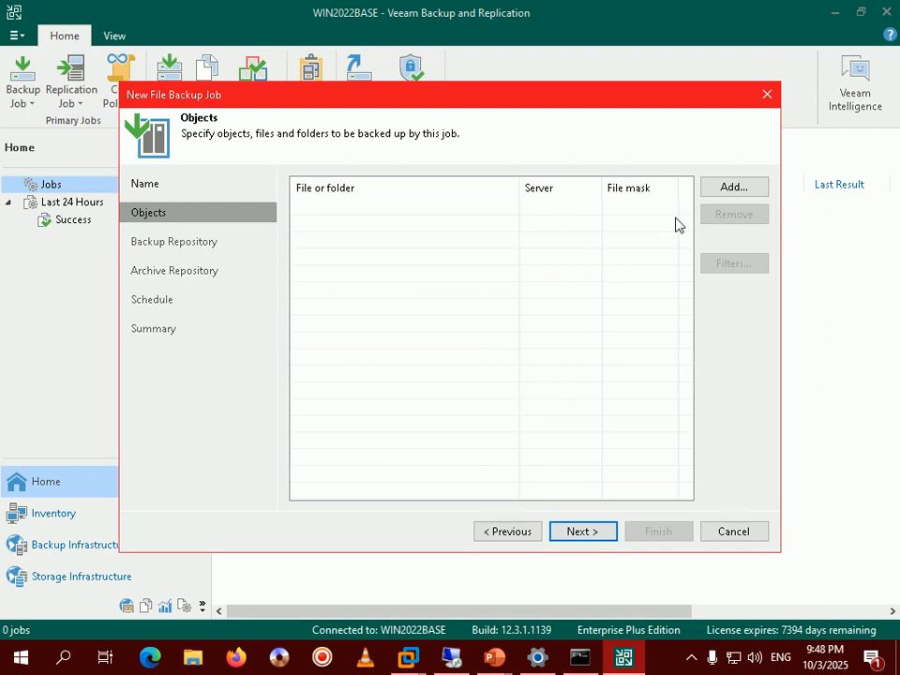
- Add the folder J:\vMware\ESXHOST01 from the WIN2022BASE server to the file backup job's objects
left_click(739, 190)
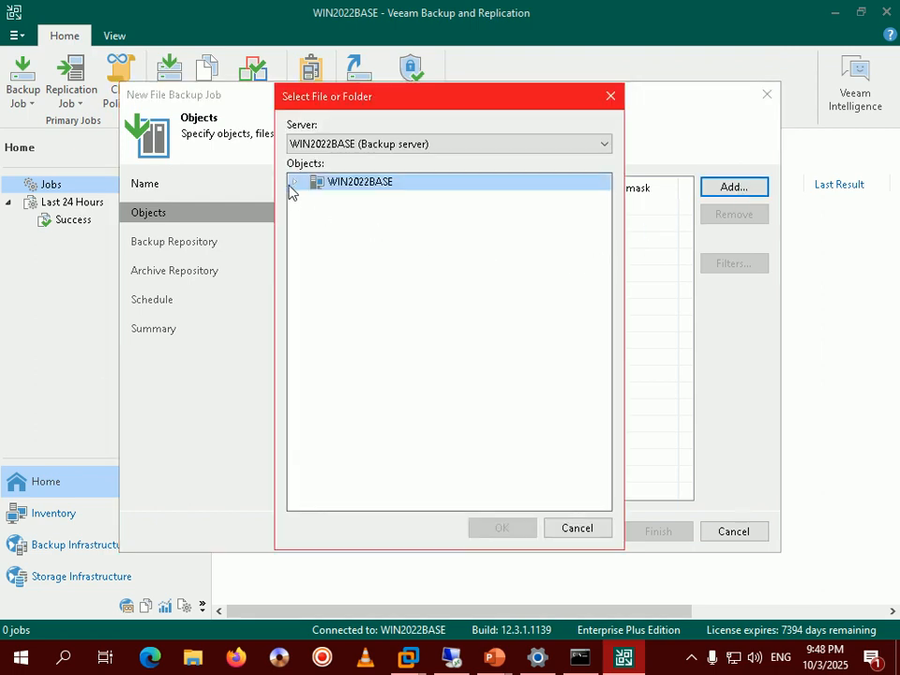
left_click(294, 182)
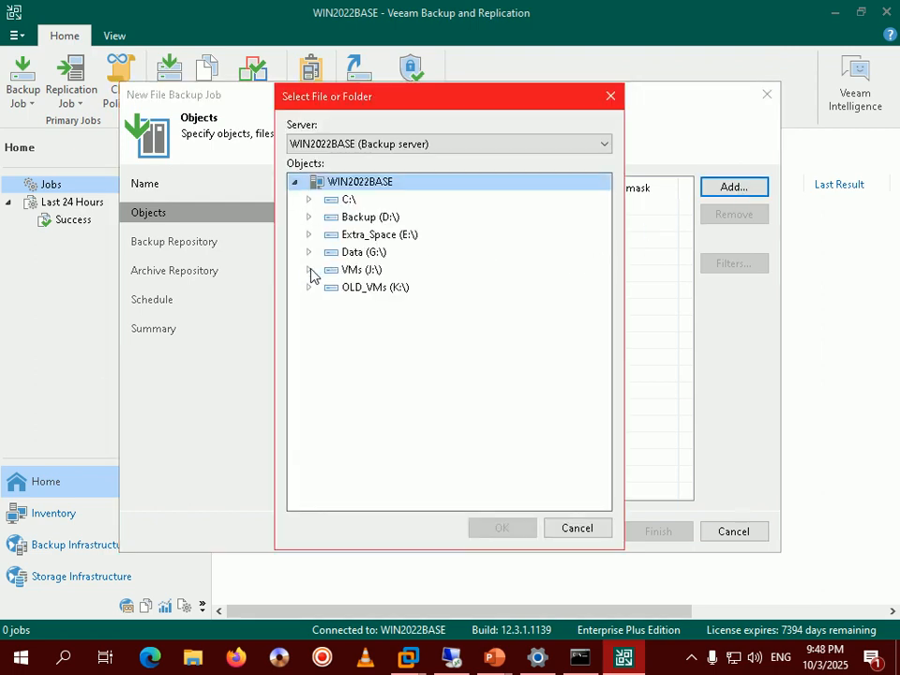
left_click(308, 270)
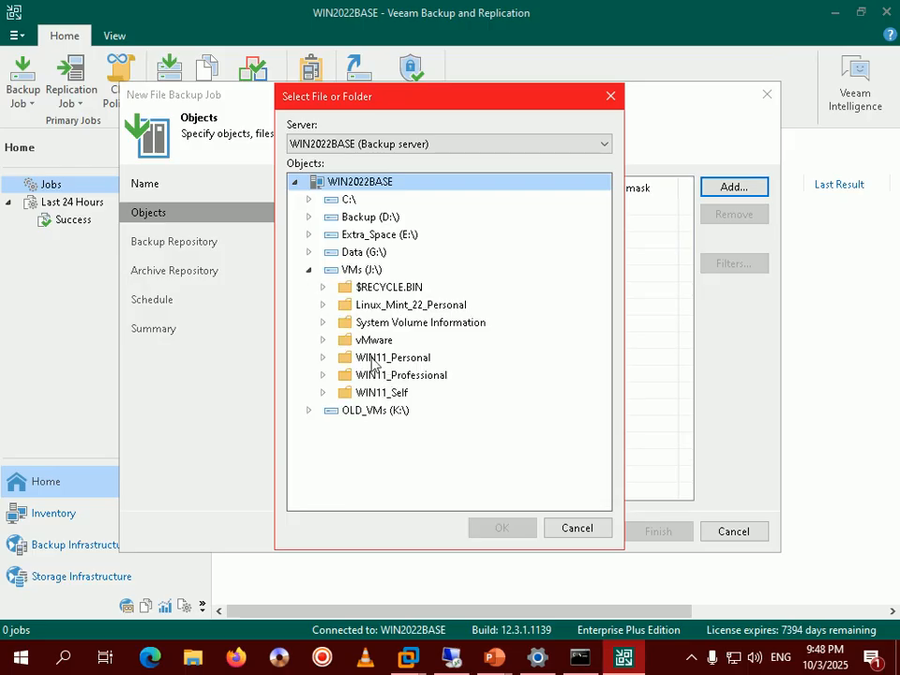
double_click(327, 341)
left_click(367, 357)
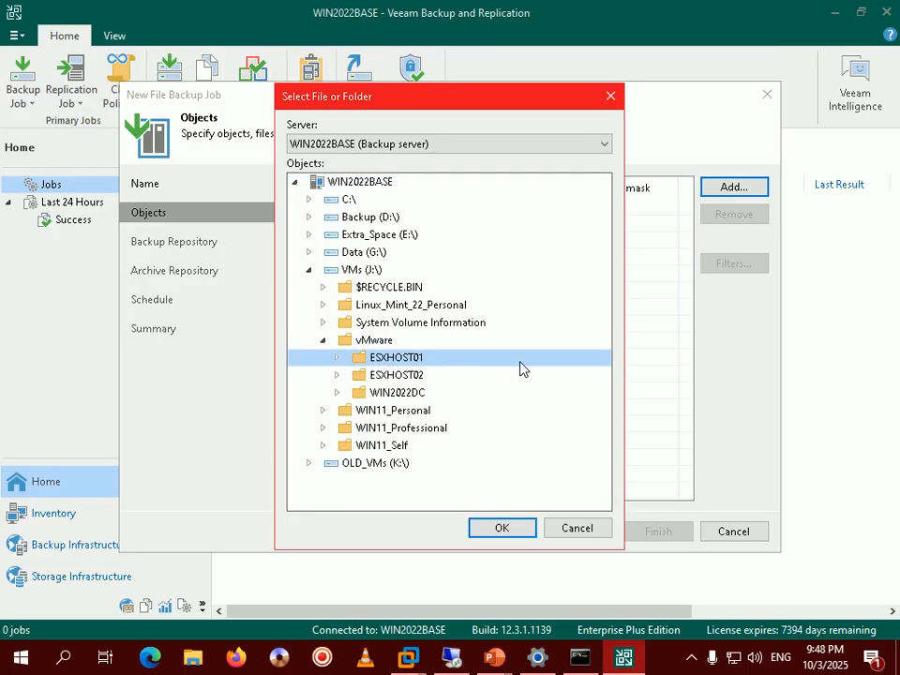
left_click(496, 528)
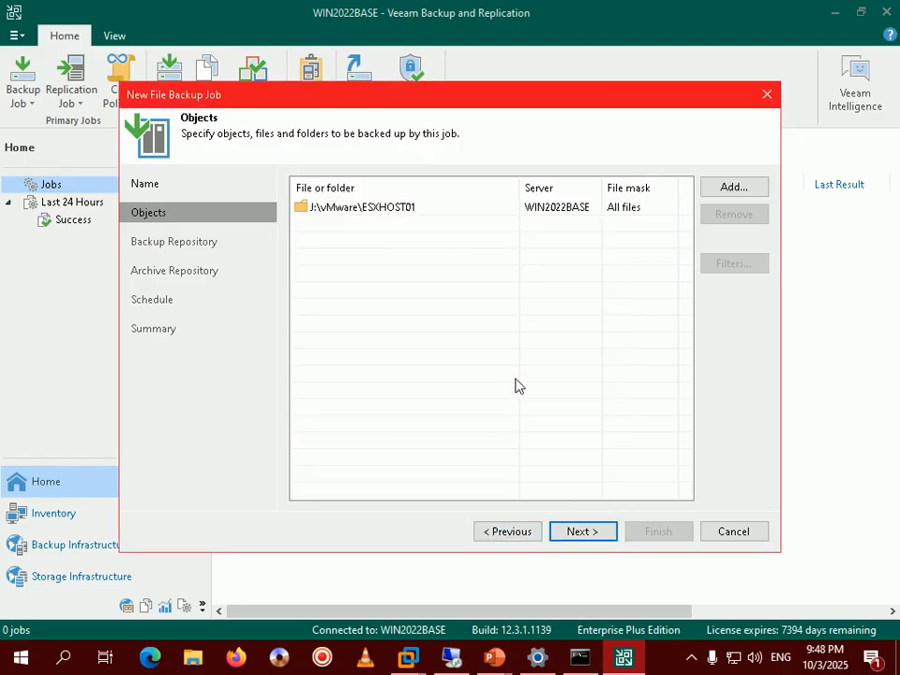
left_click(759, 191)
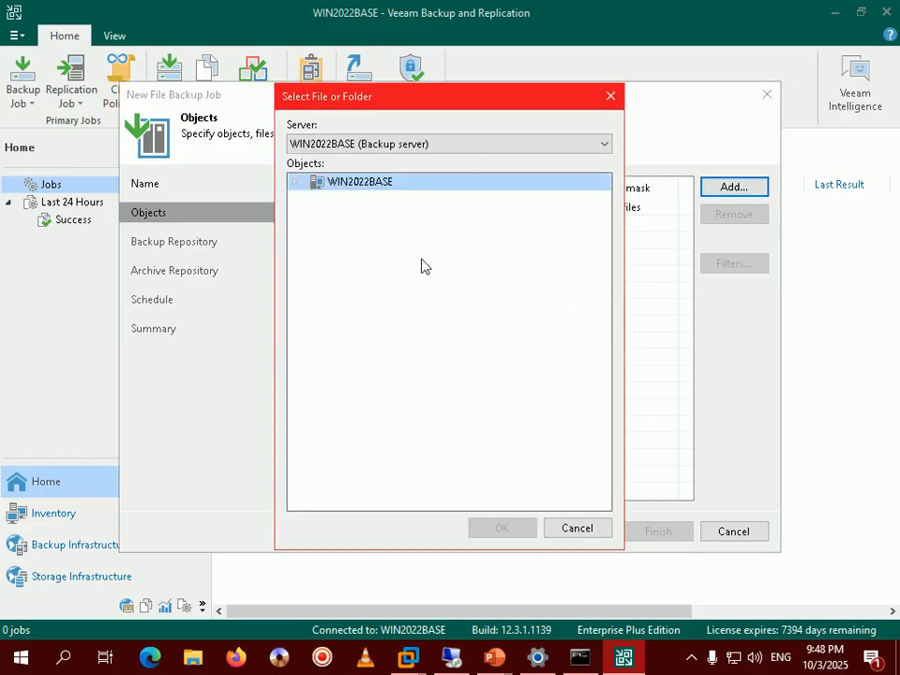
left_click(294, 181)
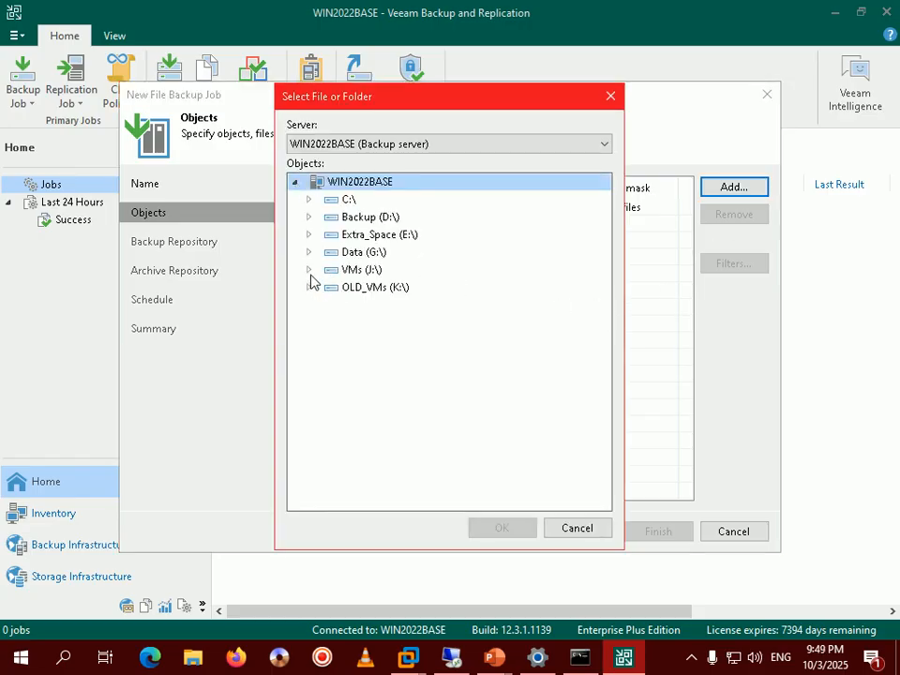
left_click(309, 270)
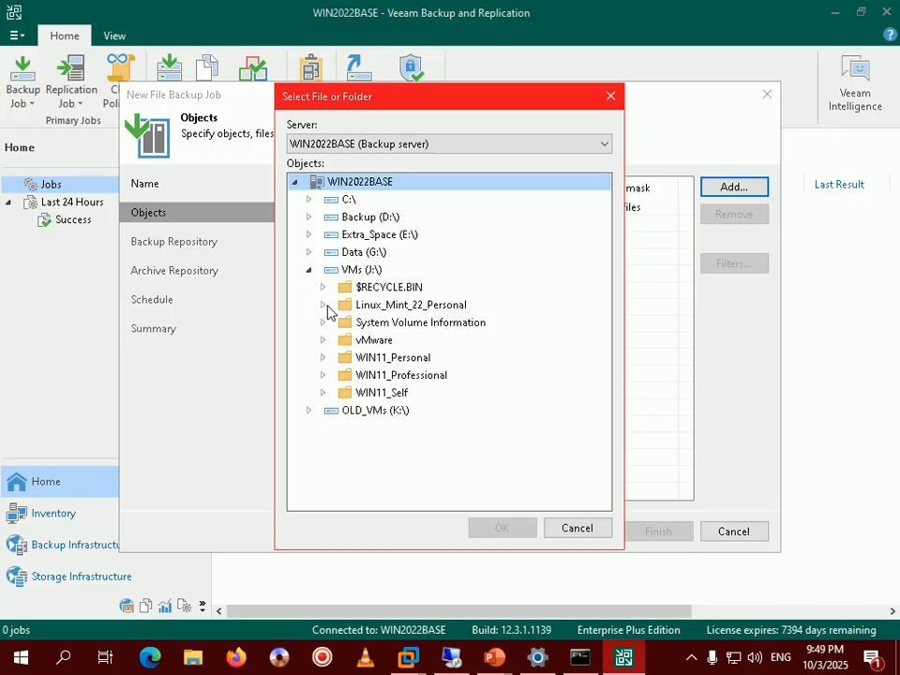
left_click(372, 343)
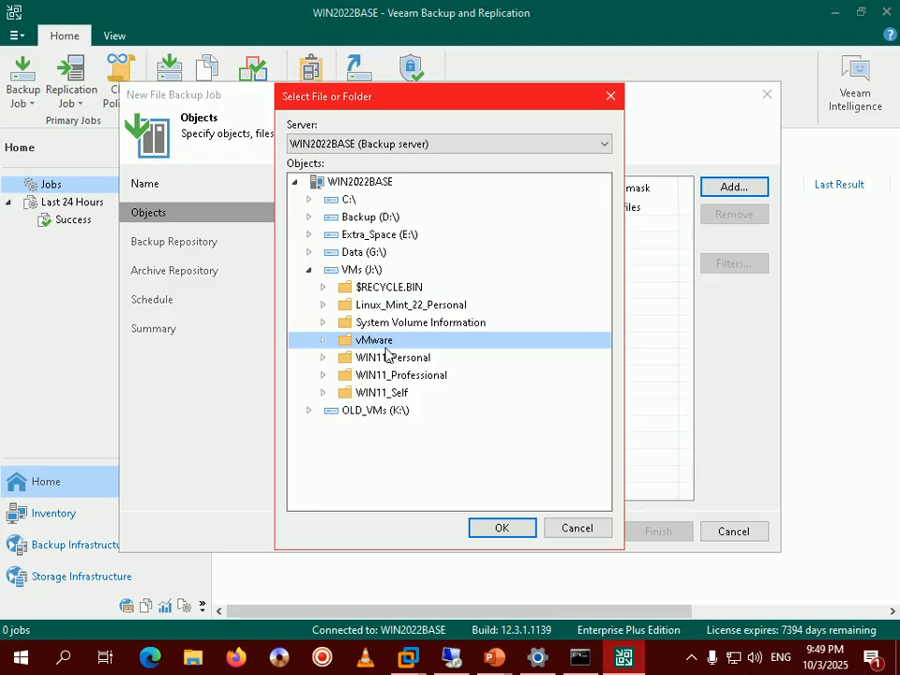
left_click(322, 340)
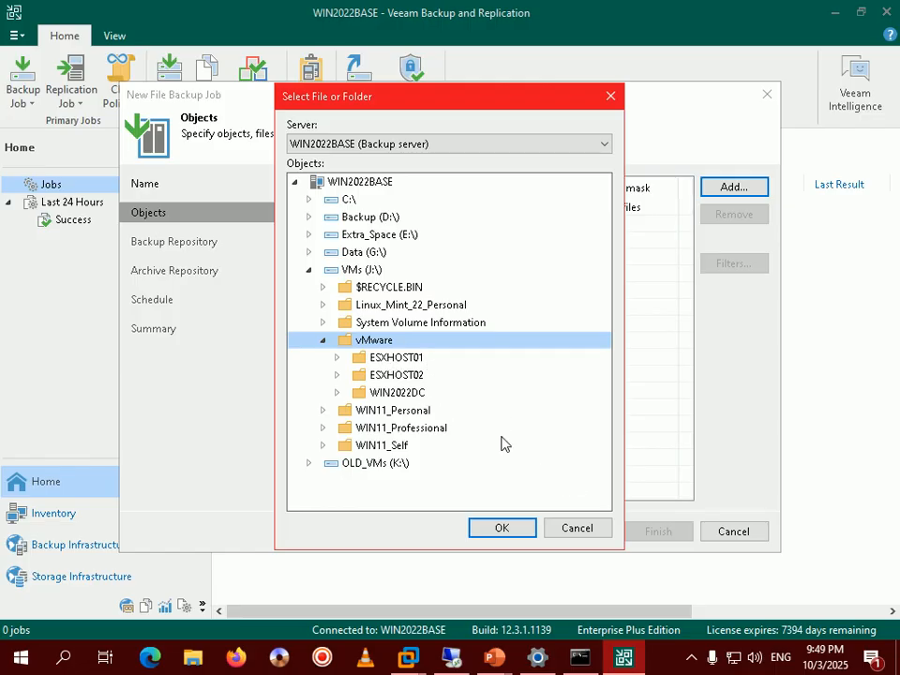
left_click(578, 528)
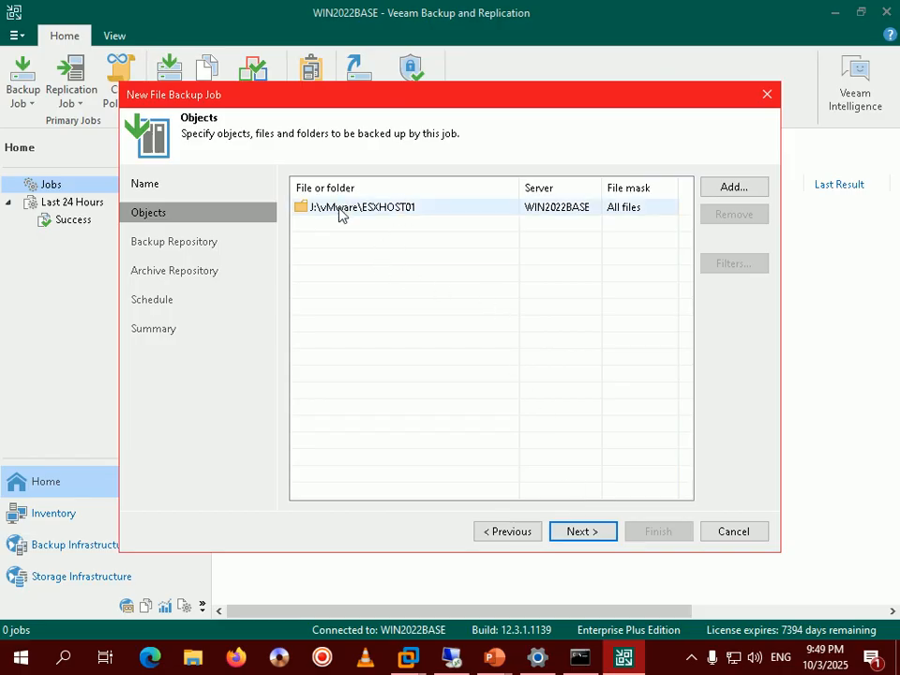
- Continue the job wizard to the Backup Repository page and review the matching instructions in the PowerPoint slide show
left_click(395, 210)
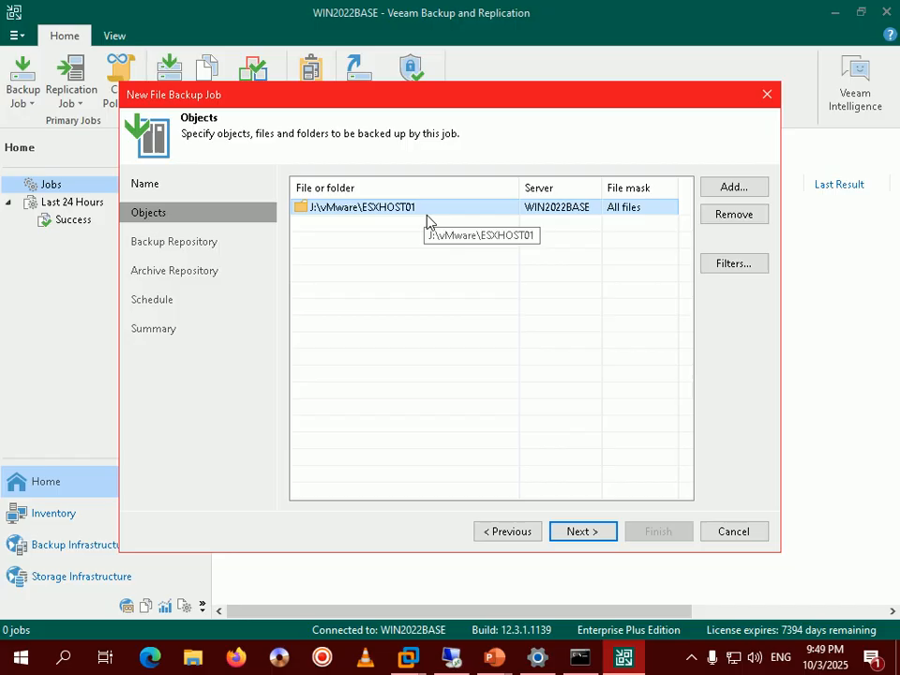
left_click(582, 532)
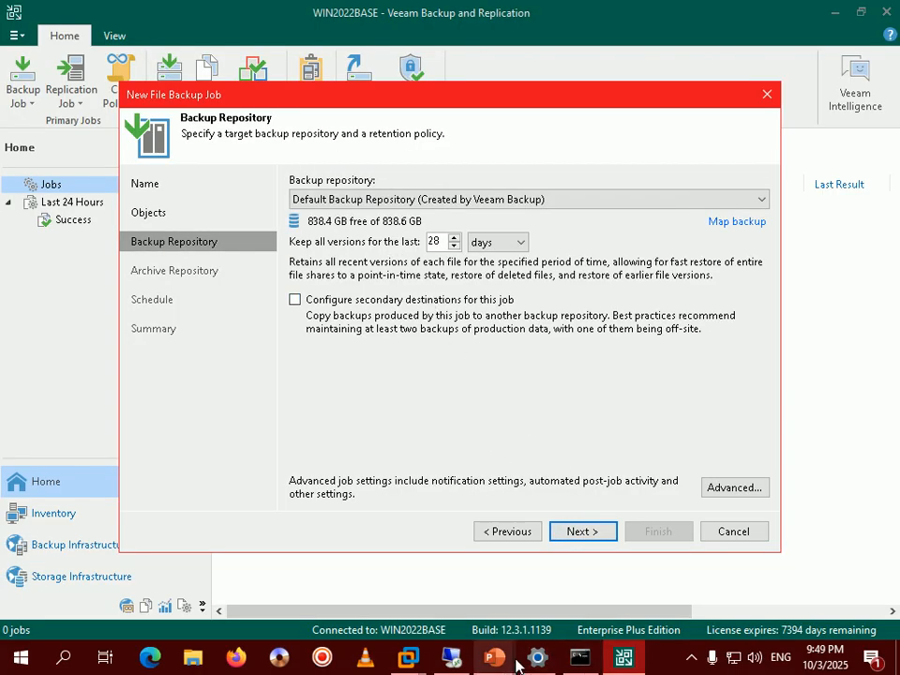
mouse_move(516, 662)
left_click(592, 578)
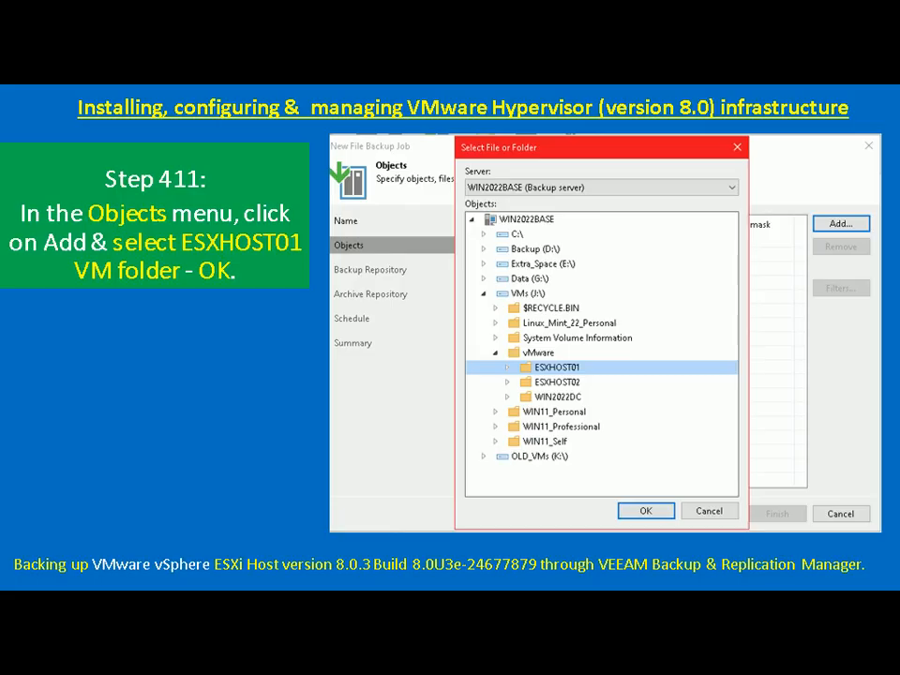
key("Right")
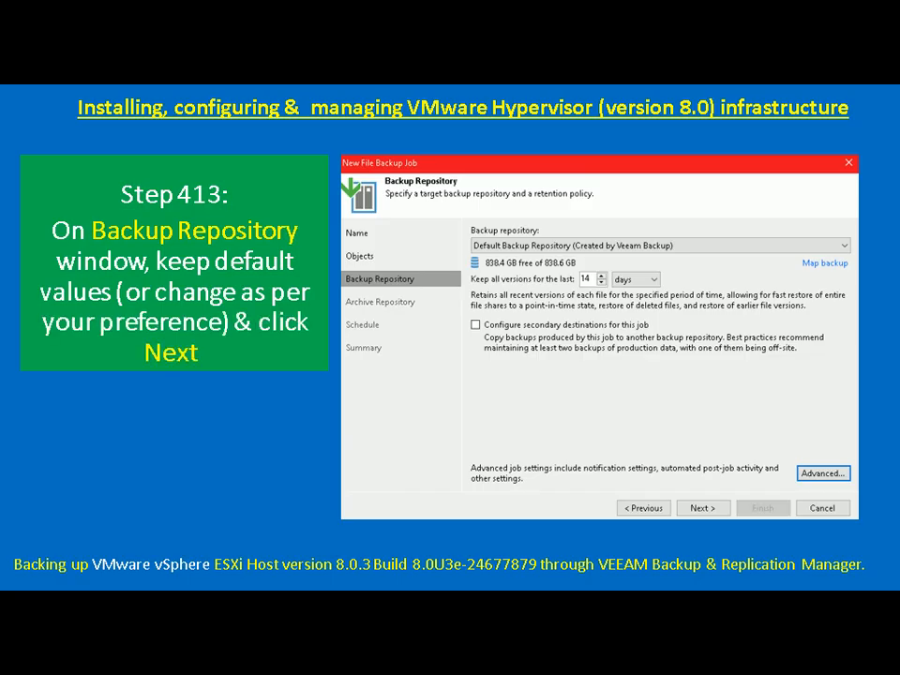
key("alt+Tab")
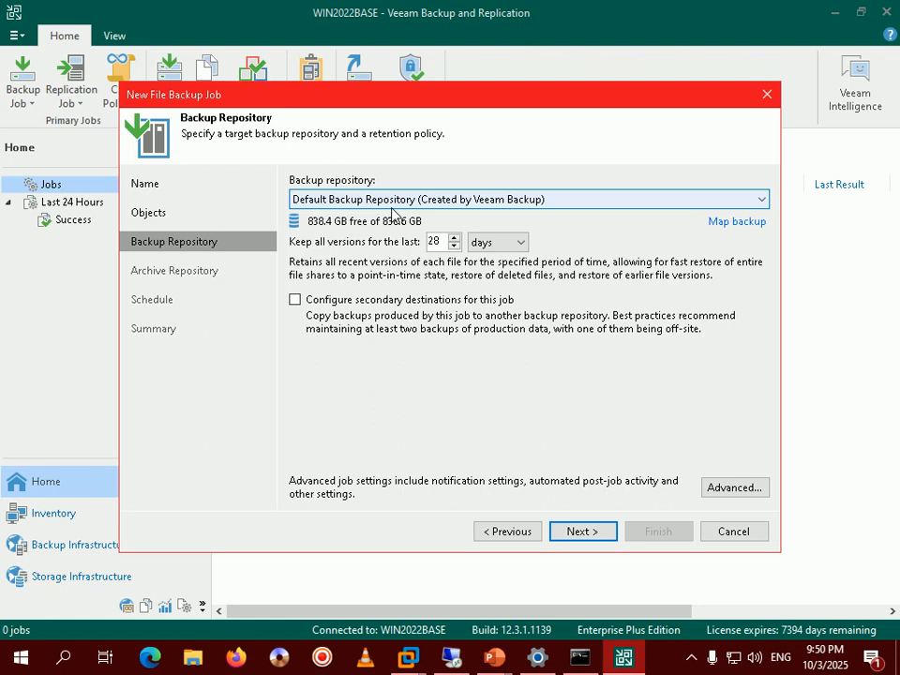
- Examine the Backup folder on the Extra_Space (E:) drive and the drive's free space in File Explorer
key("super+e")
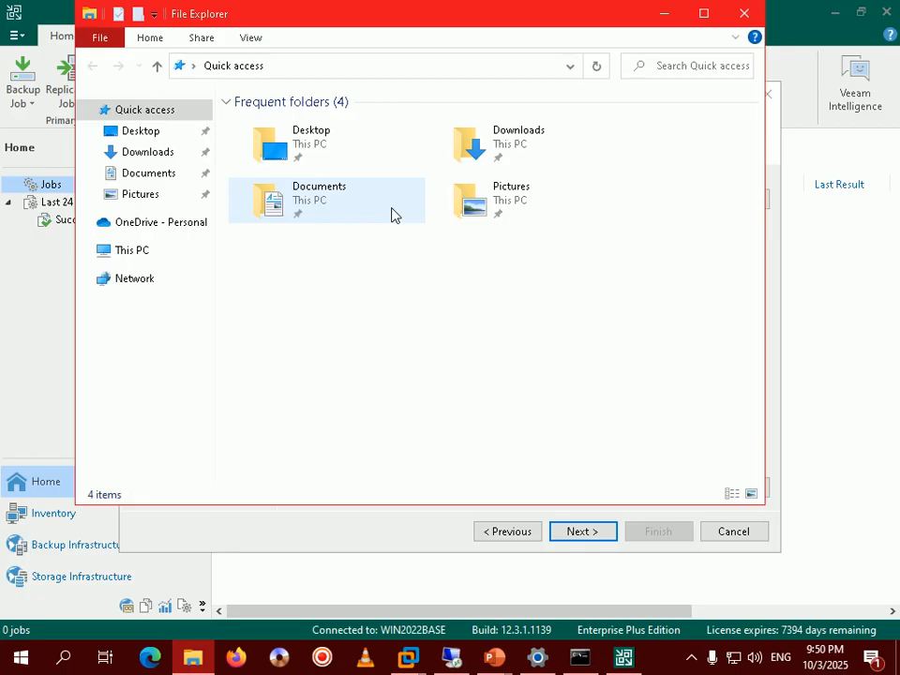
left_click(128, 257)
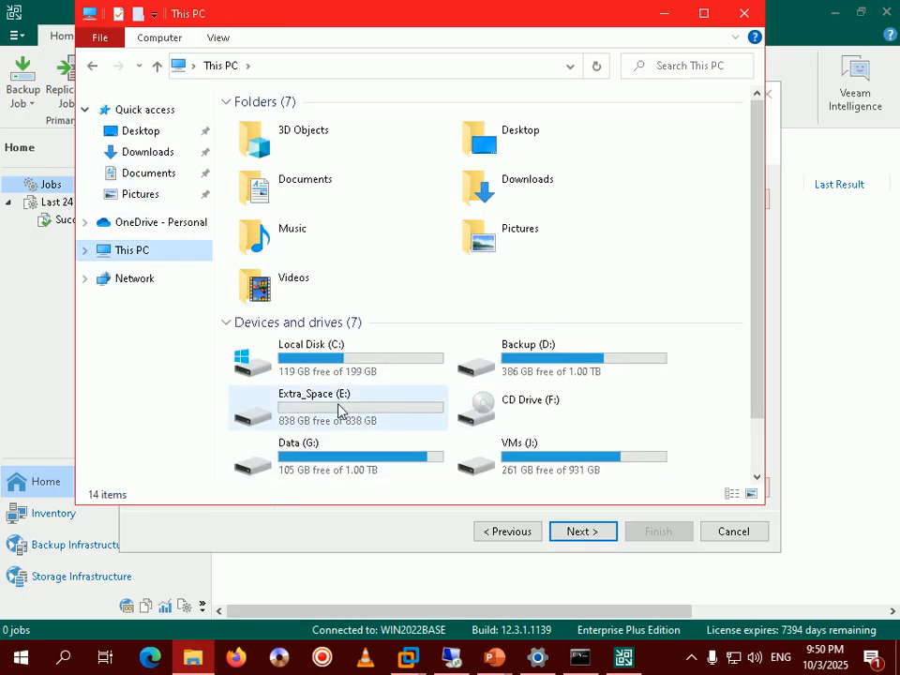
double_click(316, 411)
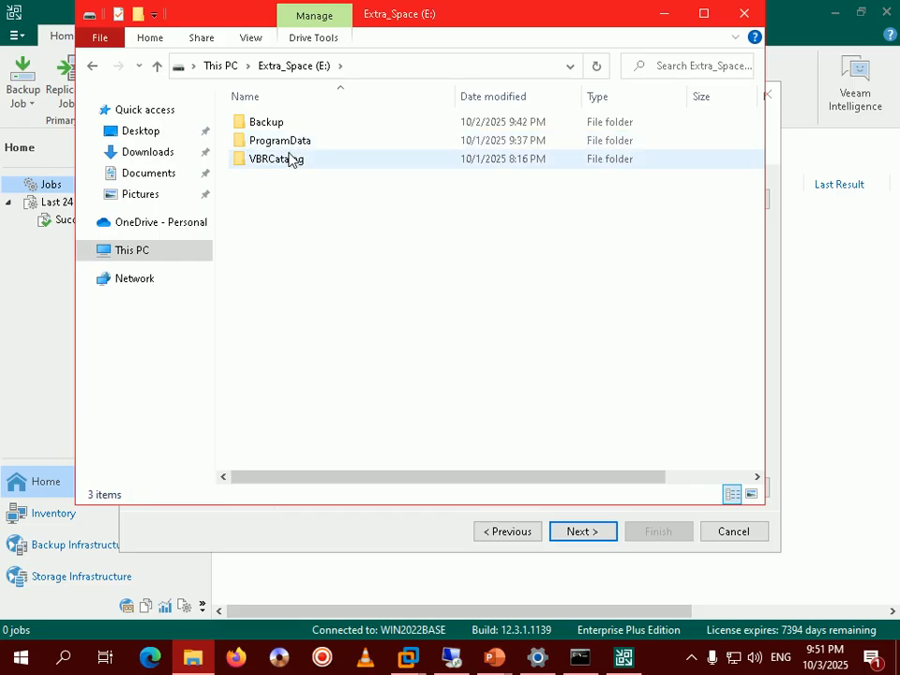
double_click(272, 125)
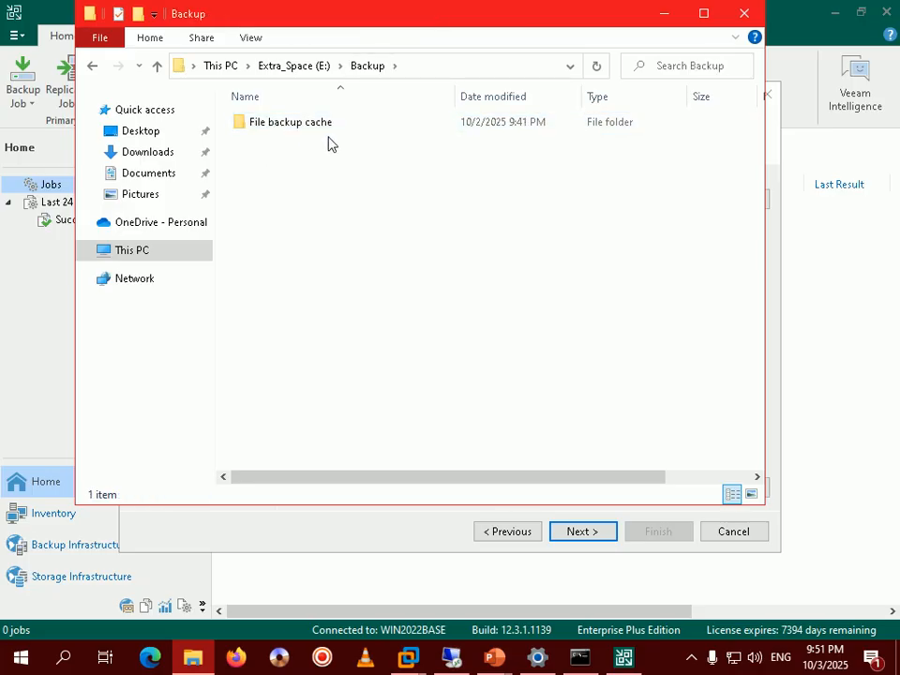
left_click(93, 68)
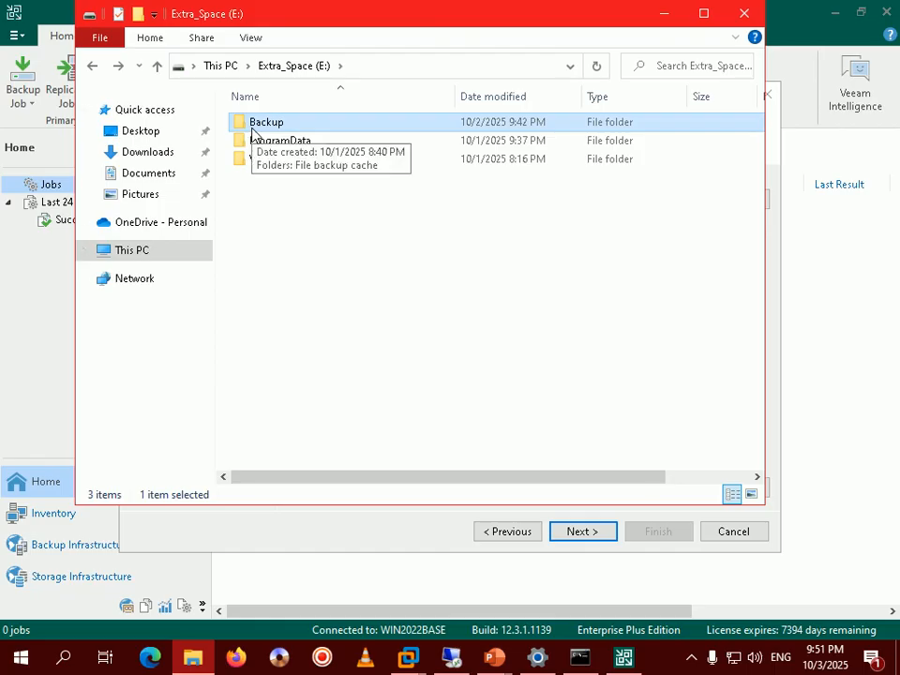
left_click(157, 67)
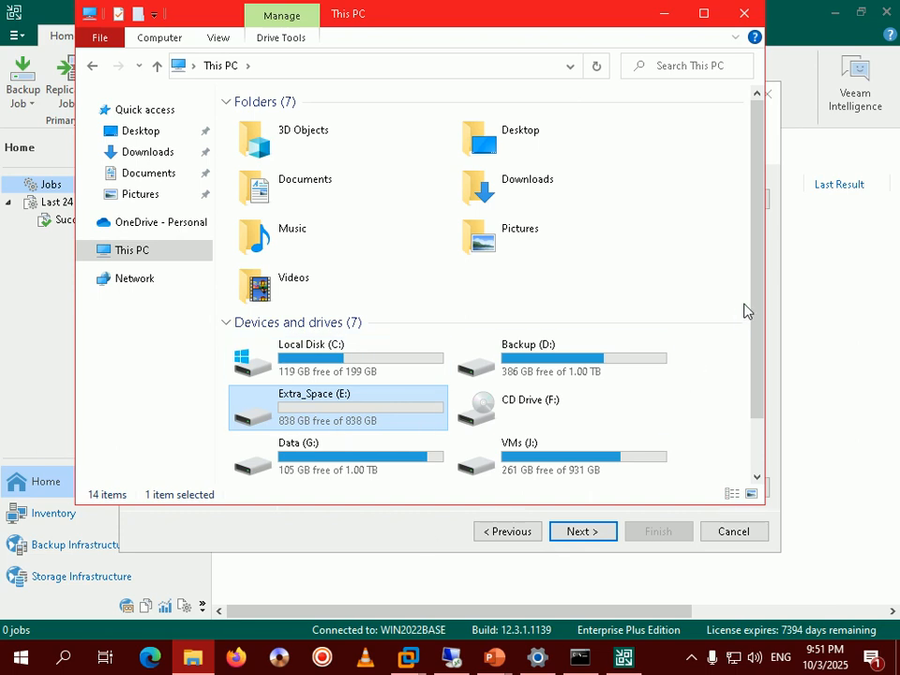
left_click_drag(757, 297, 754, 351)
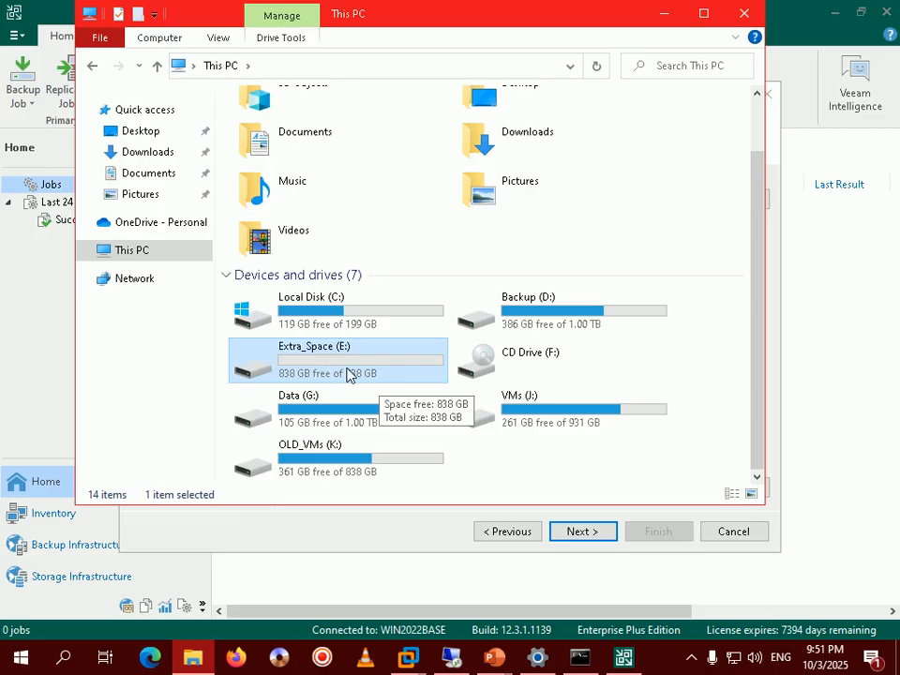
left_click(743, 14)
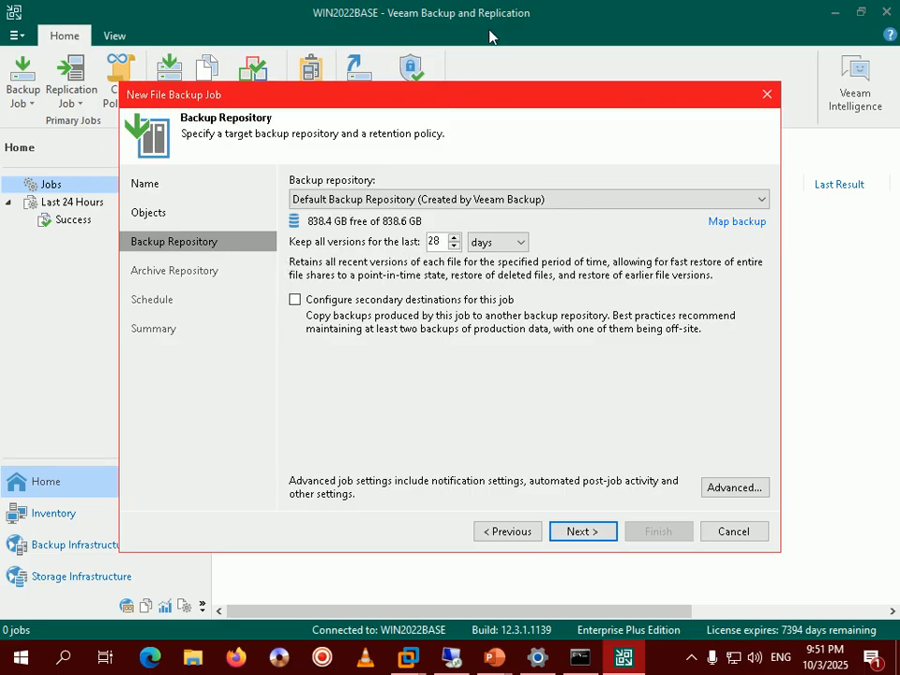
left_click(692, 661)
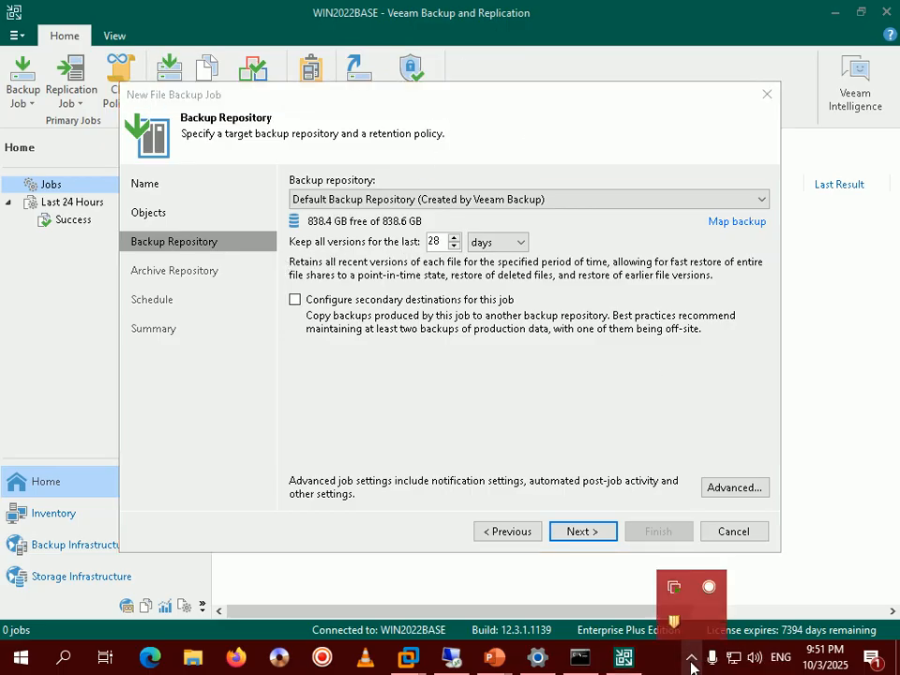
left_click(665, 666)
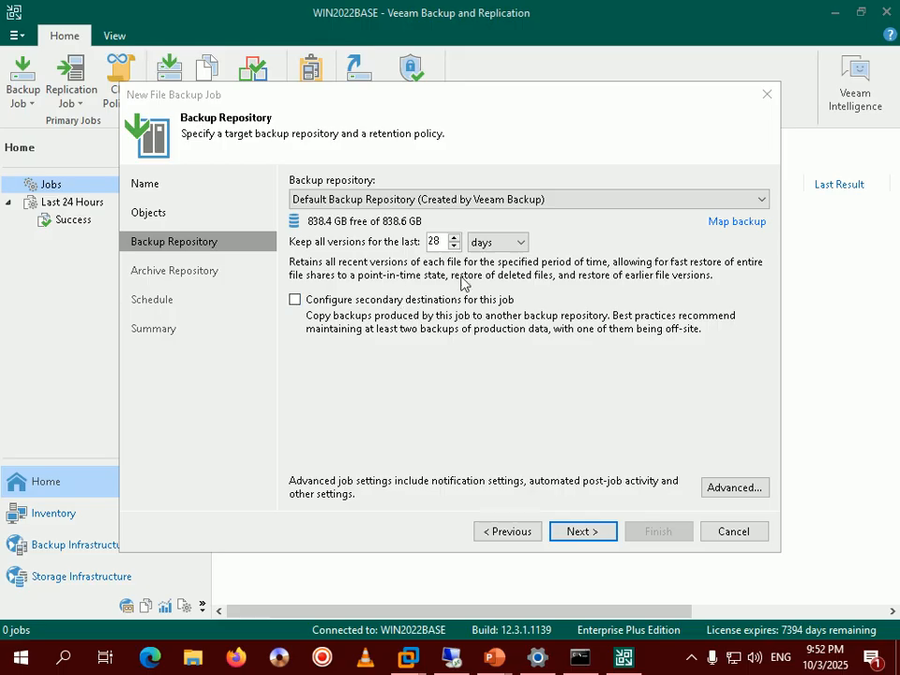
- Set the job to keep all file versions for the last 14 days and continue to the Archive Repository page
left_click(520, 243)
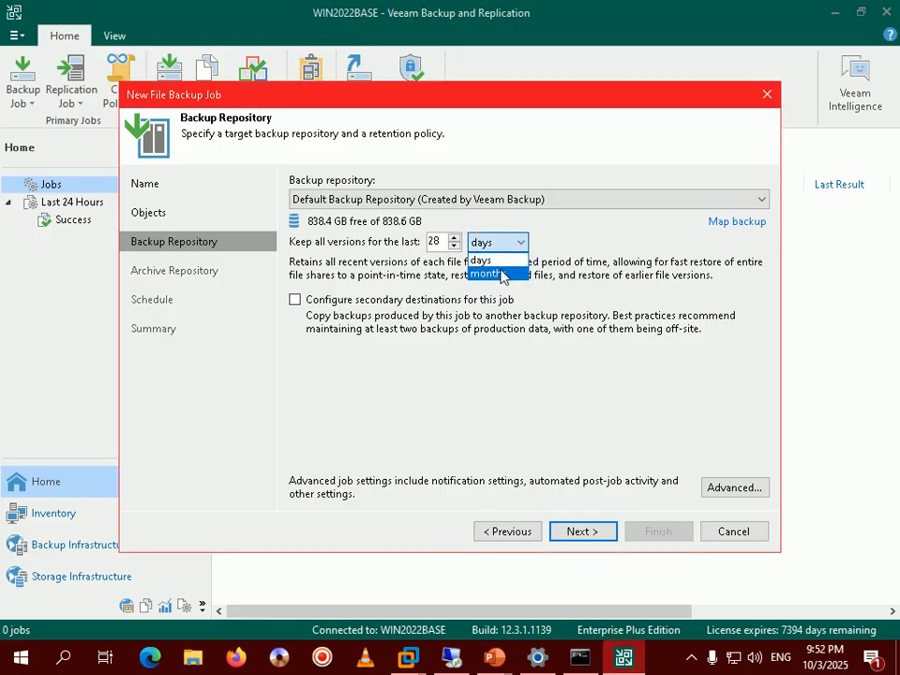
left_click(498, 265)
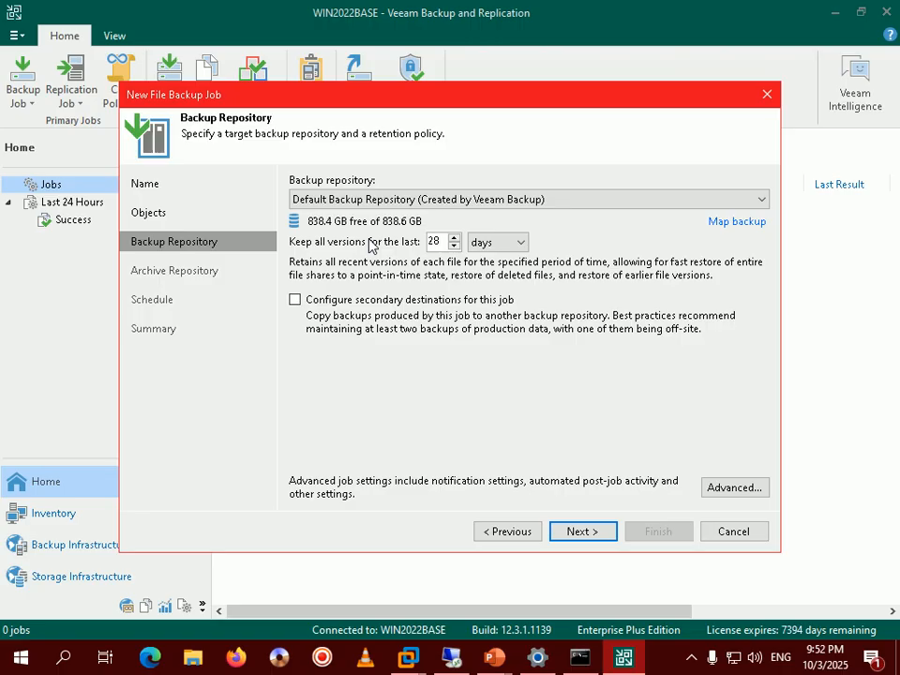
left_click_drag(445, 242, 396, 244)
type("14")
left_click(582, 533)
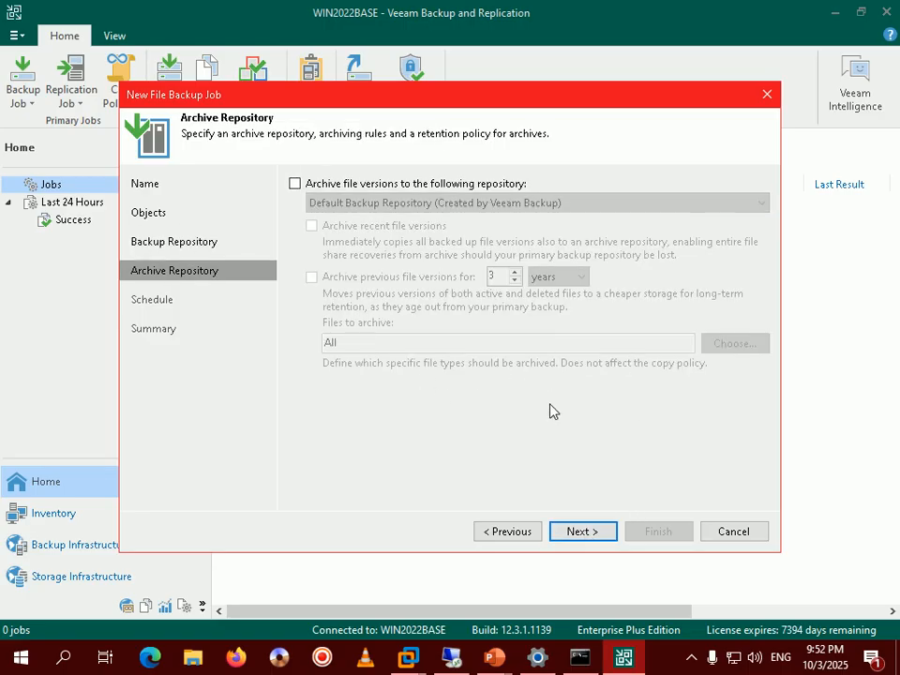
- Check the next instruction in the PowerPoint slide show and continue to the Schedule page without enabling archiving
mouse_move(491, 658)
left_click(596, 543)
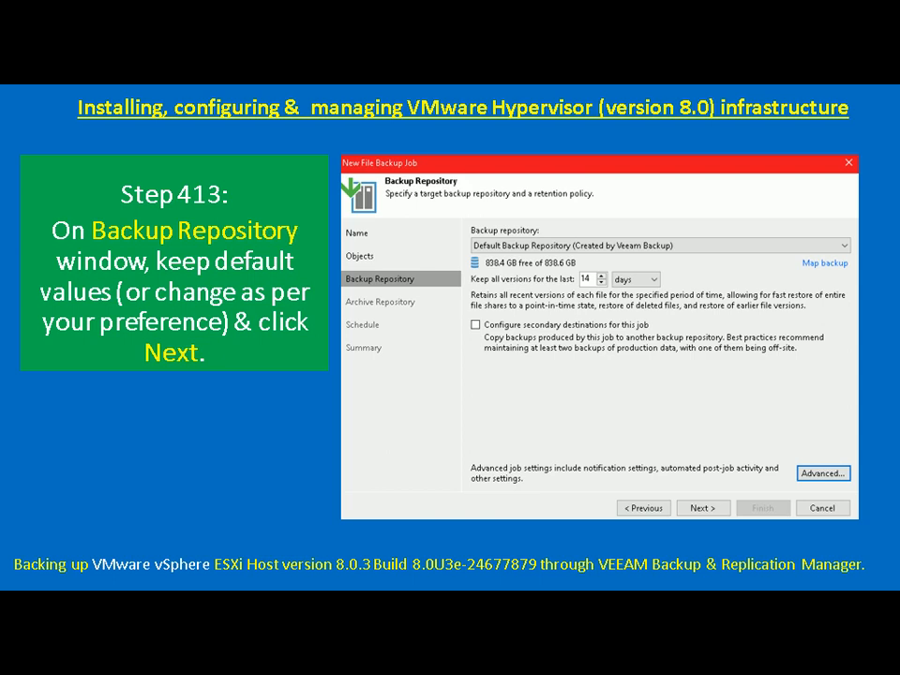
key("Right")
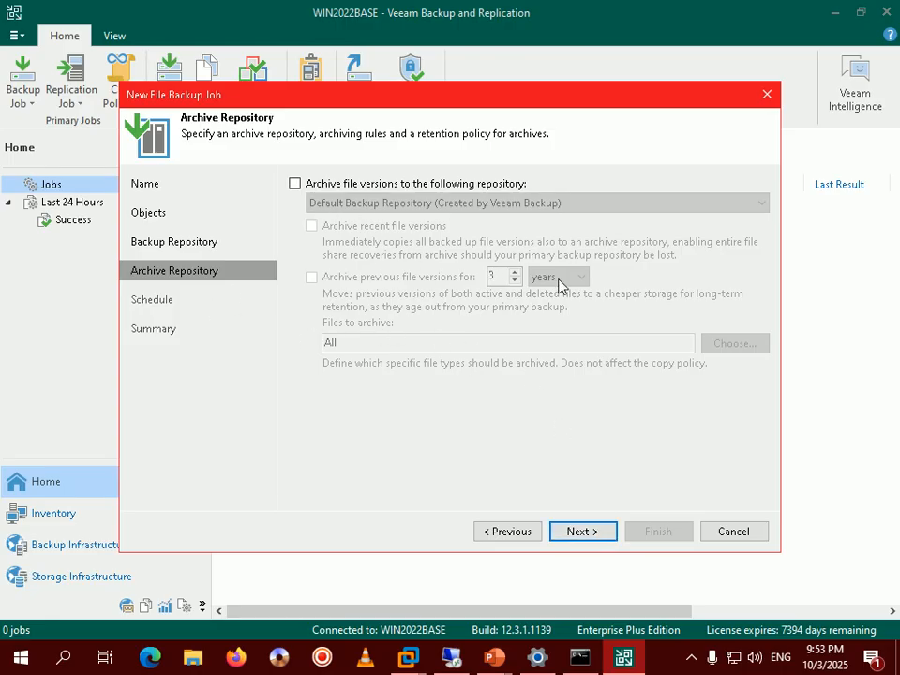
left_click(598, 534)
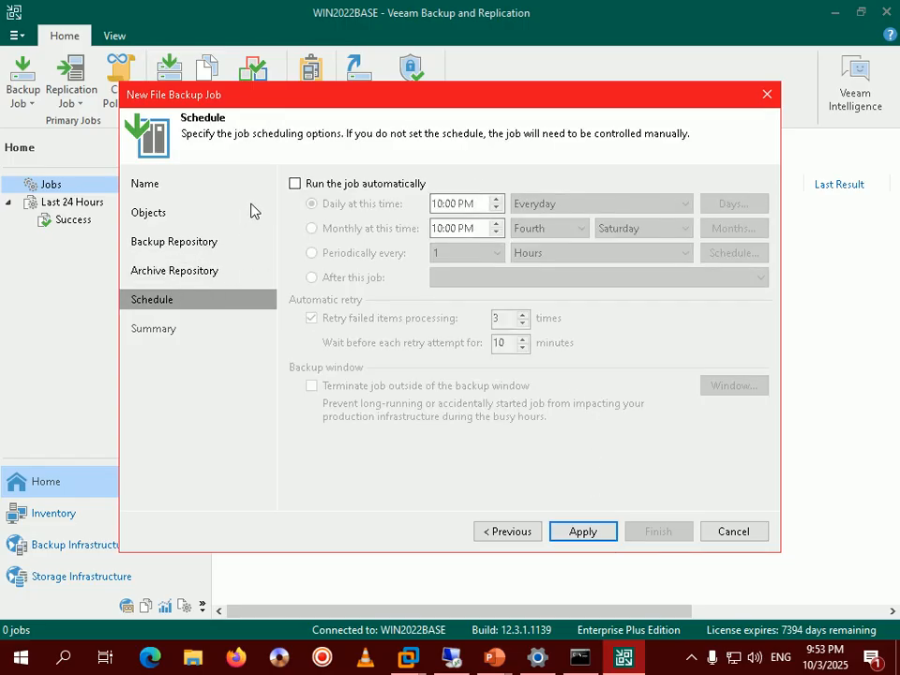
- Enable running the job automatically, keeping the daily 10:00 PM schedule for Everyday
left_click(331, 188)
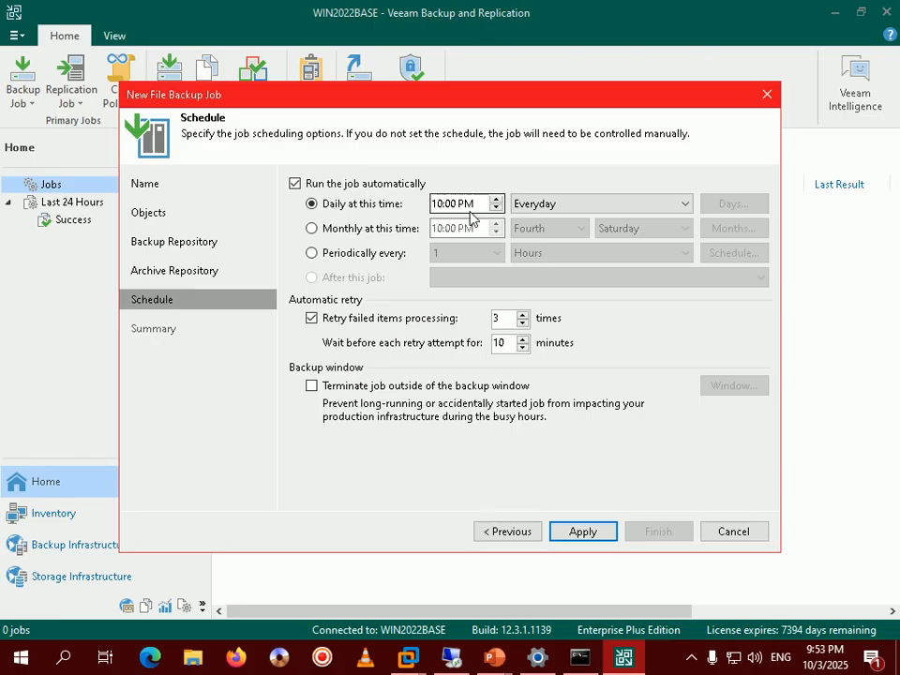
left_click(683, 202)
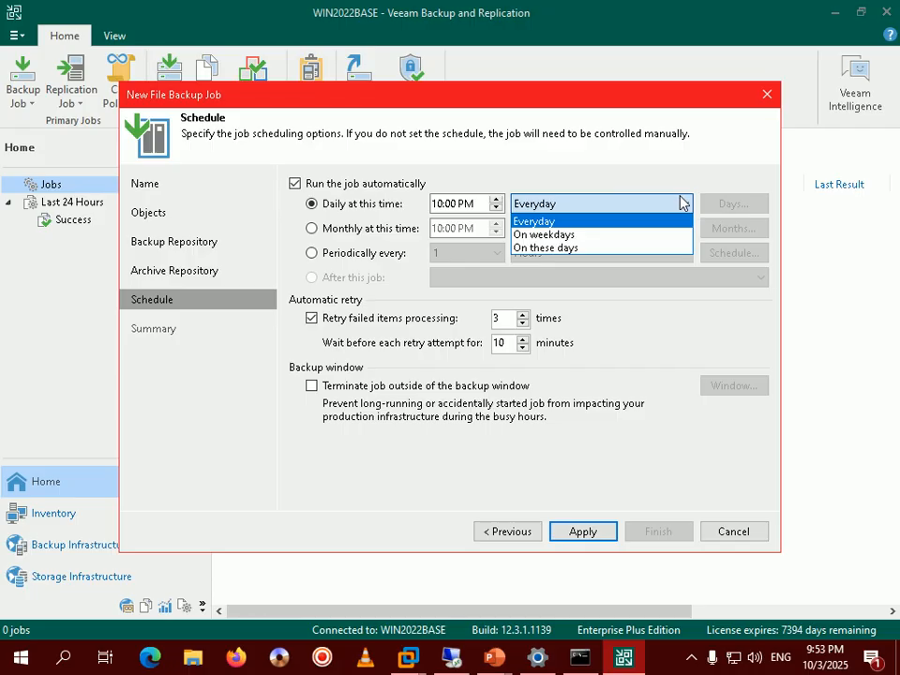
left_click(683, 202)
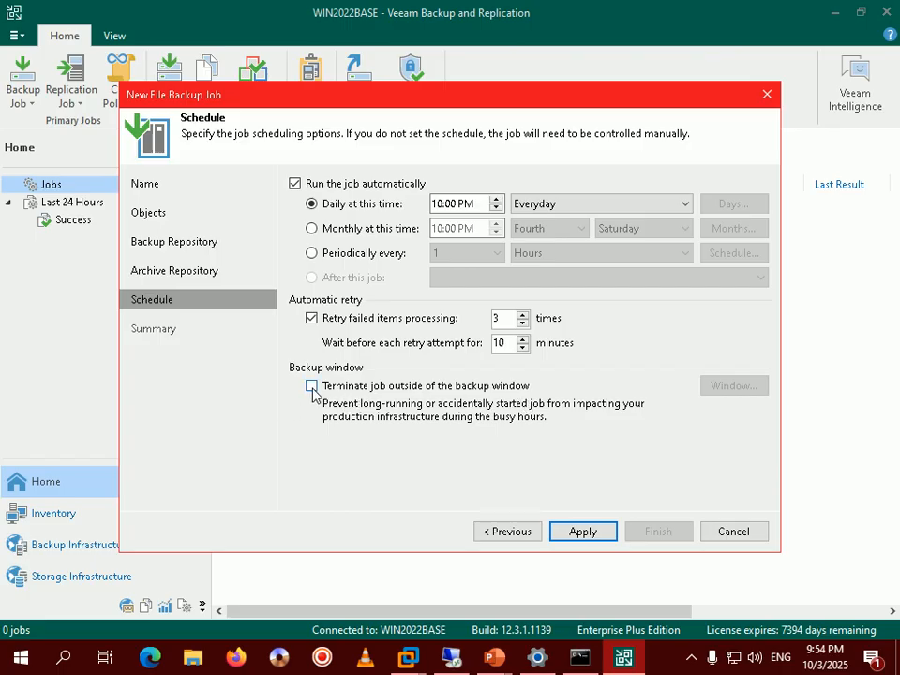
- Try the option to terminate the job outside the backup window and view its permitted time periods
left_click(312, 385)
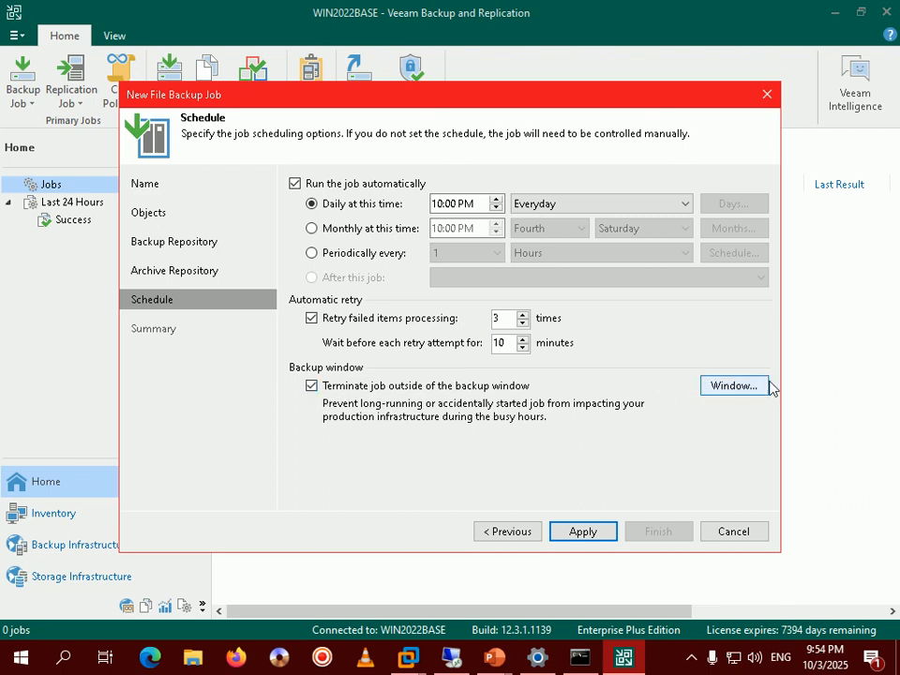
left_click(732, 385)
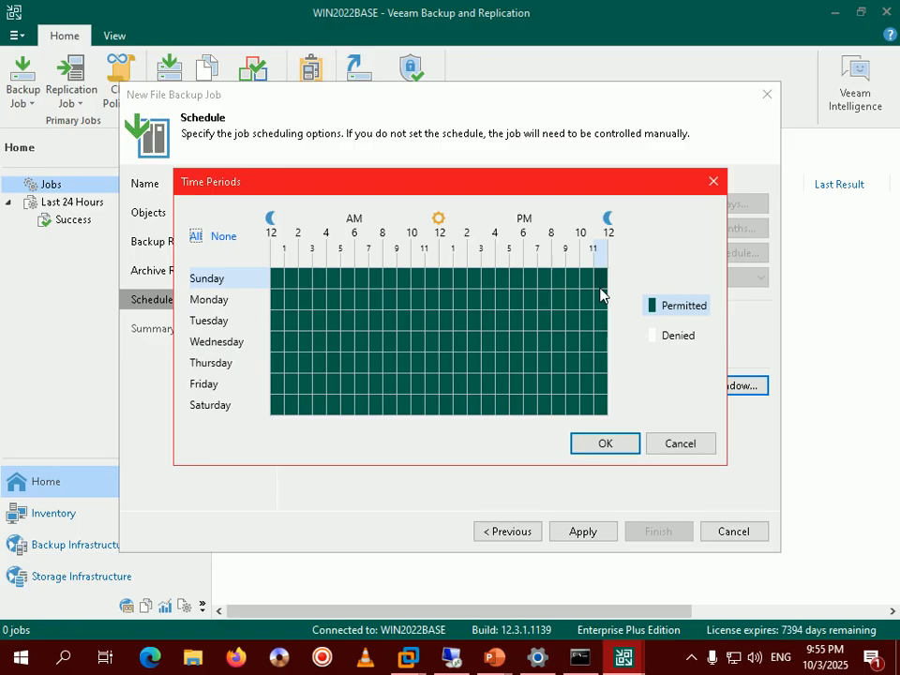
left_click(688, 447)
left_click(311, 386)
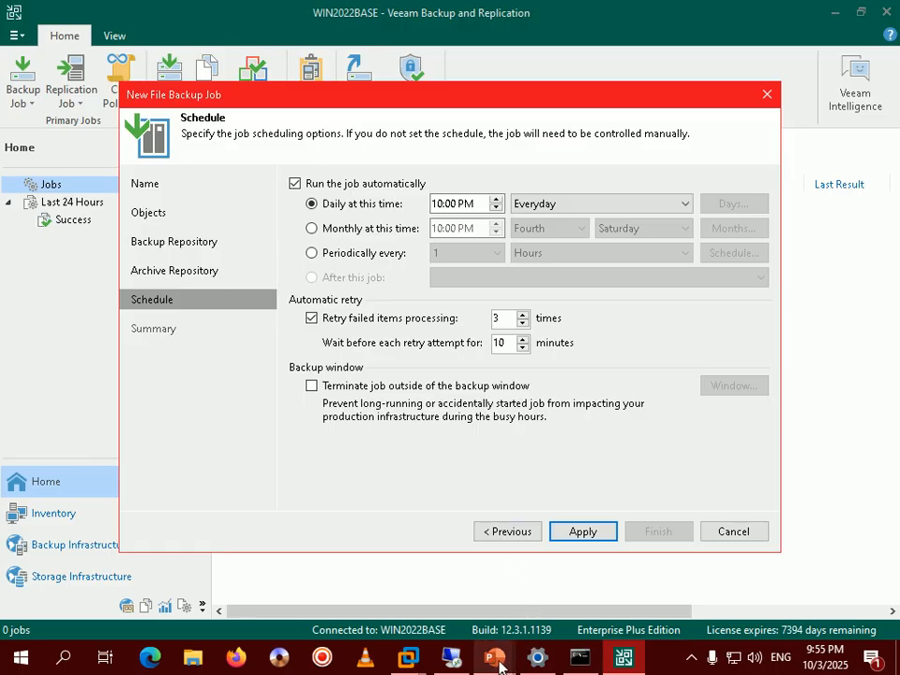
- Compare the schedule with the instruction in the PowerPoint slide show and apply it to the file backup job
mouse_move(498, 665)
left_click(564, 580)
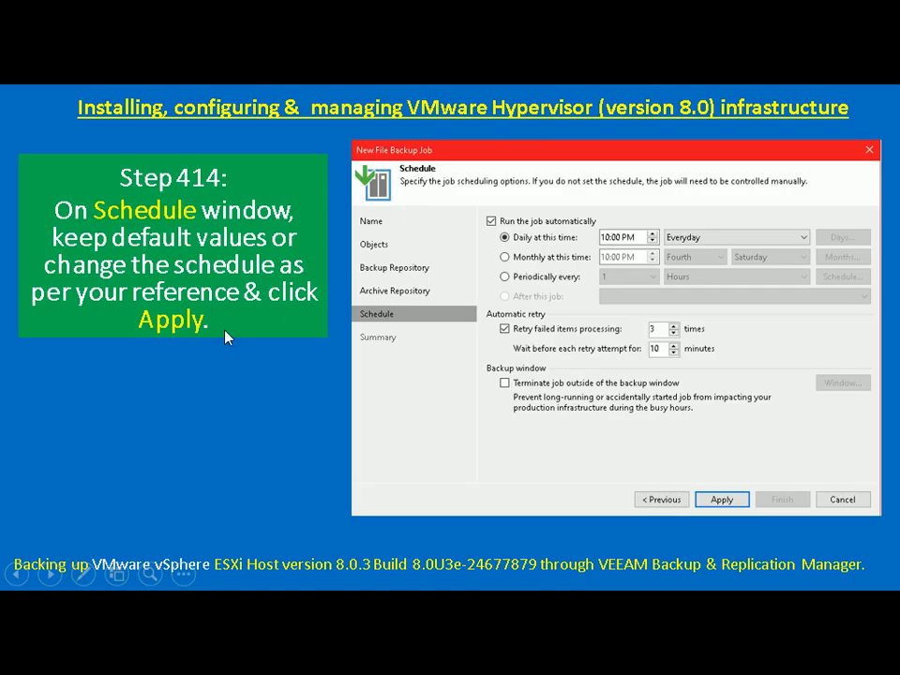
key("alt+Tab")
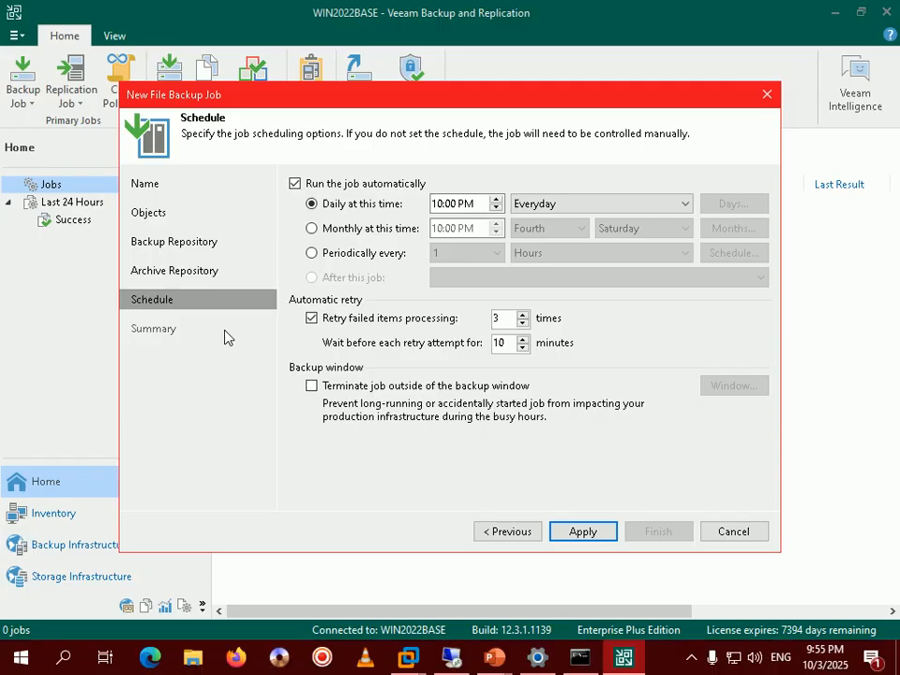
left_click(555, 533)
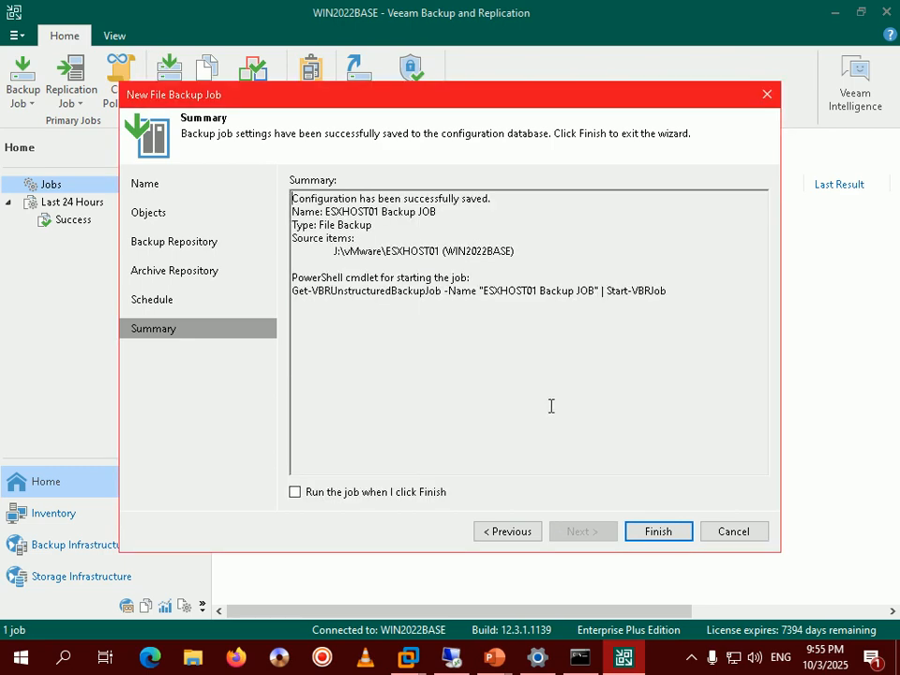
- Read the next PowerPoint slide and verify the source folder J:\vMware\ESXHOST01 in the job summary
left_click(494, 658)
left_click(587, 554)
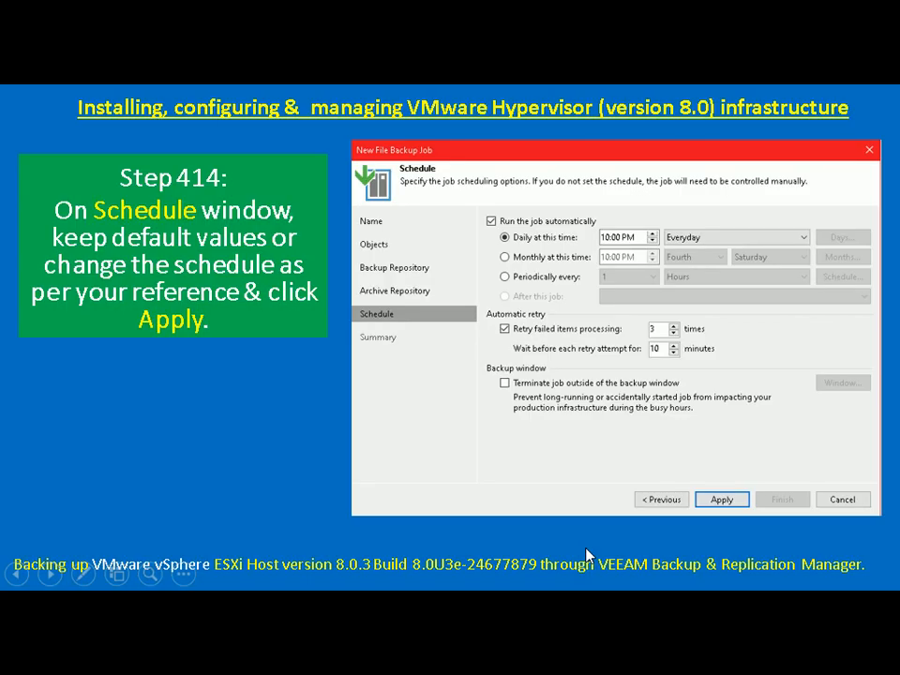
left_click(586, 549)
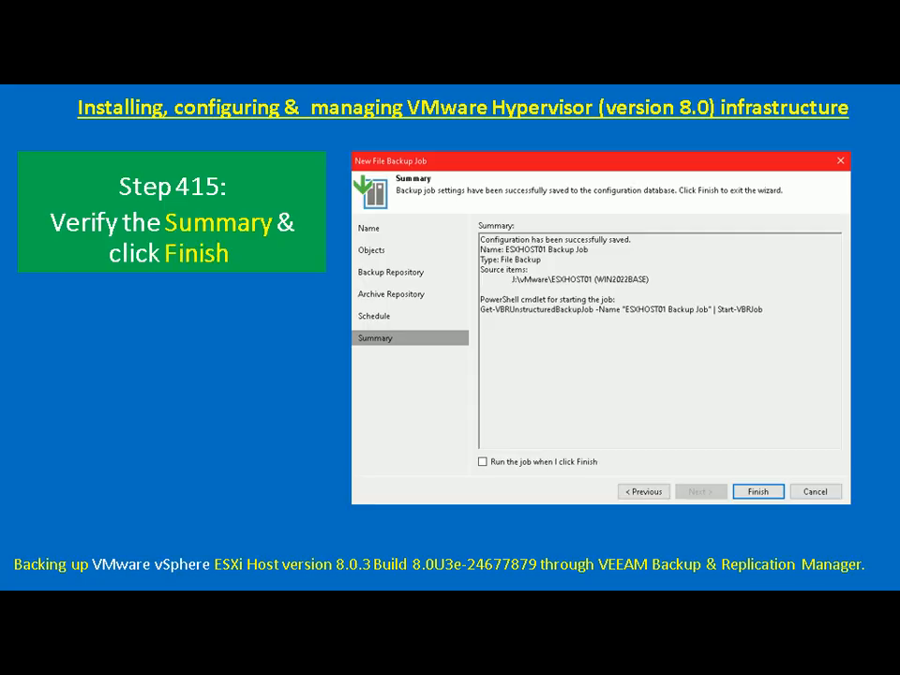
key("alt+Tab")
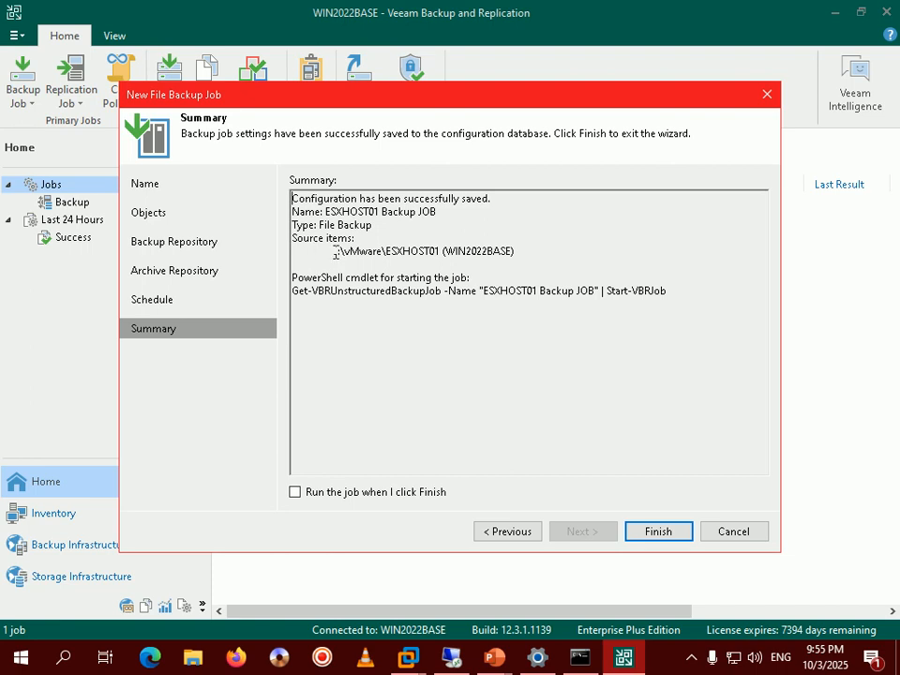
left_click_drag(335, 251, 446, 246)
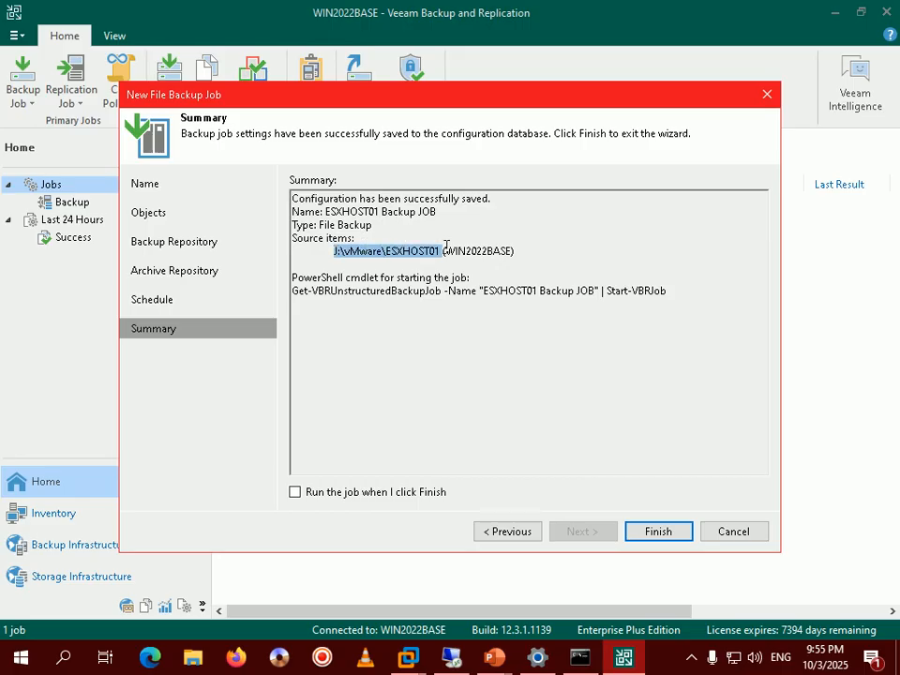
left_click(307, 294)
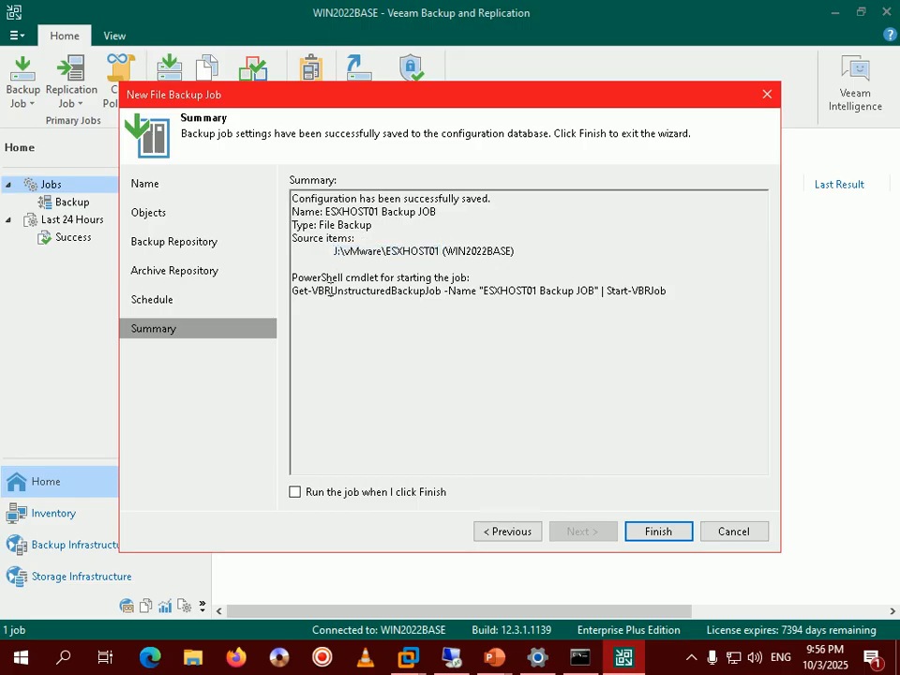
- Copy the PowerShell cmdlet for starting the job from the summary into a new Notepad document and minimize Notepad
left_click(330, 291)
triple_click(292, 297)
left_click(437, 307)
left_click_drag(292, 291, 665, 300)
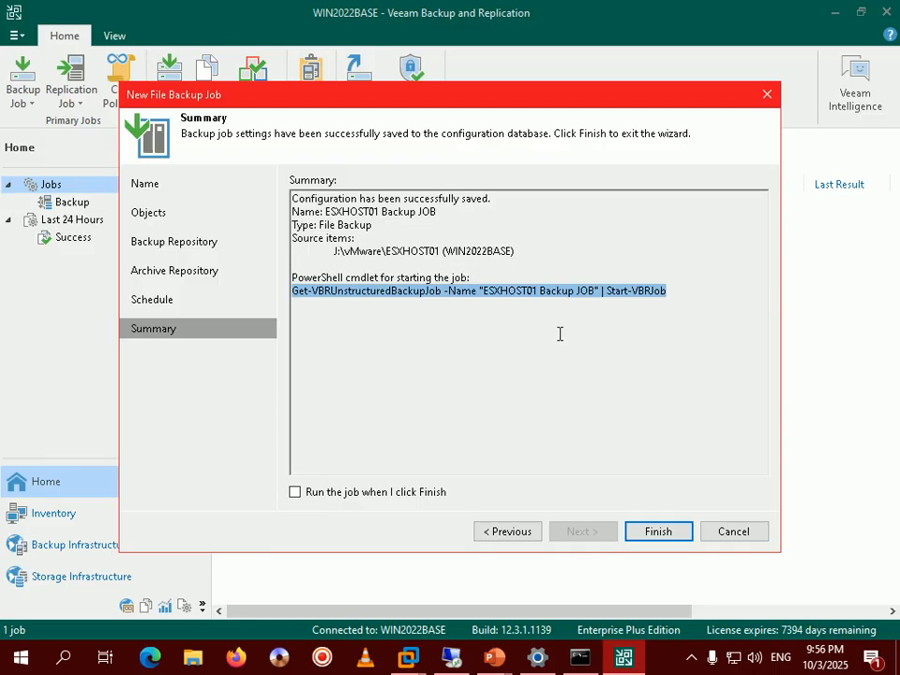
key("super+r")
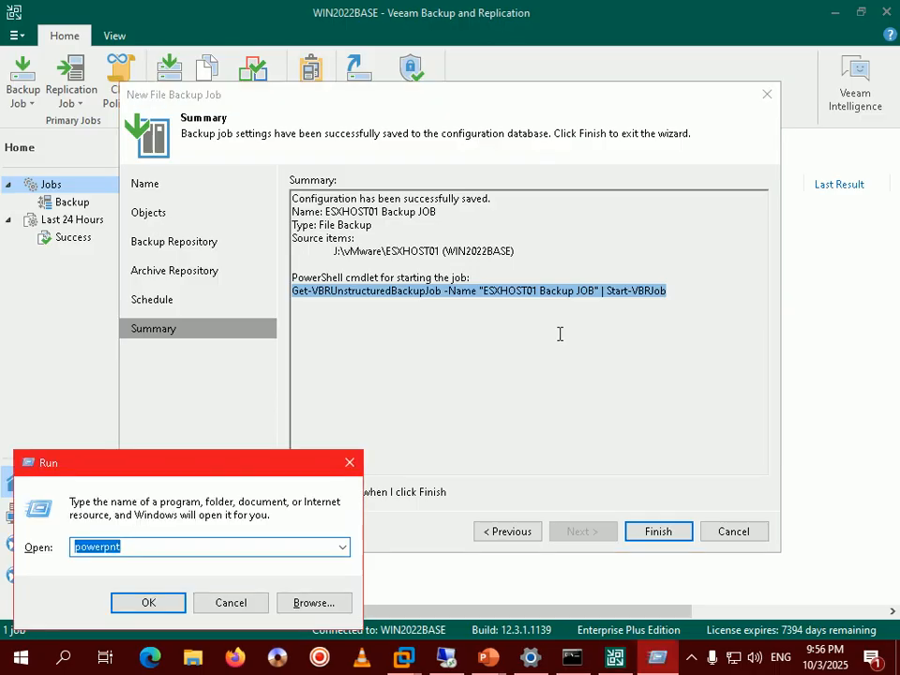
type("notepad")
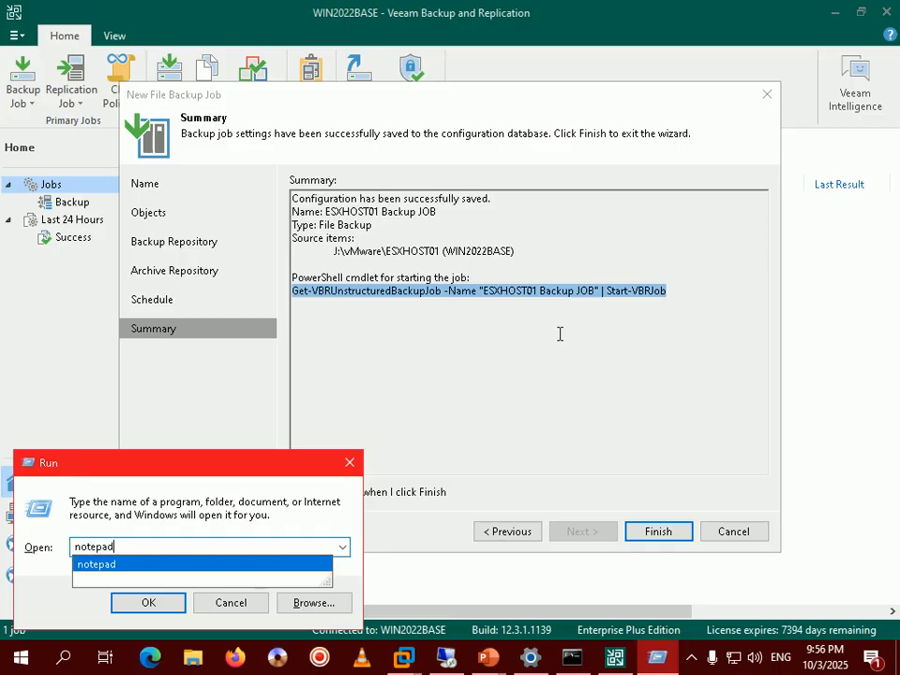
key("Return")
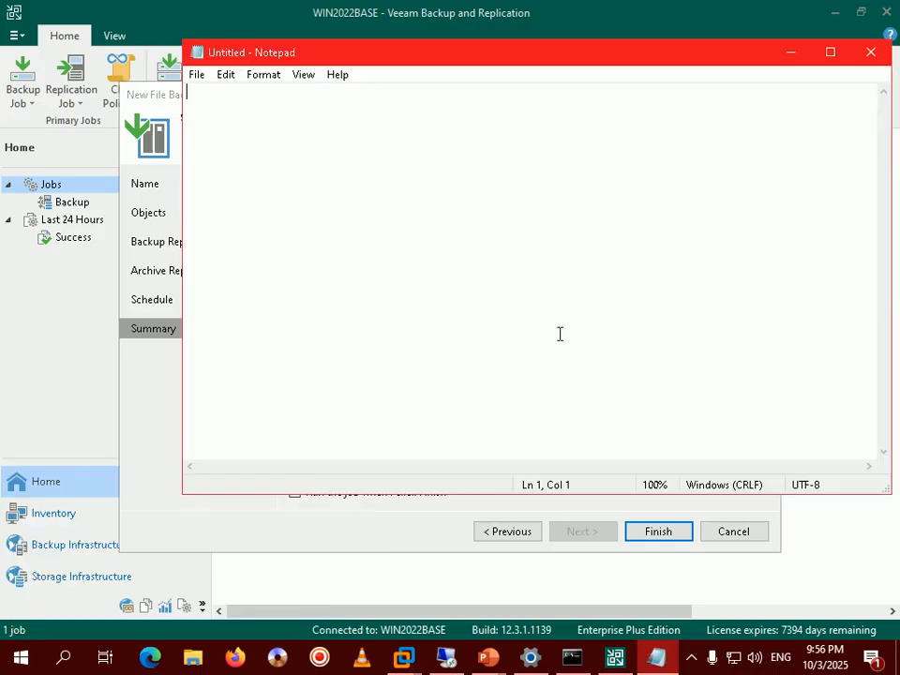
type("Get-VBRUnstructuredBackupJob -Name \"ESXHOST01 Backup JOB\" | Start-VBRJob")
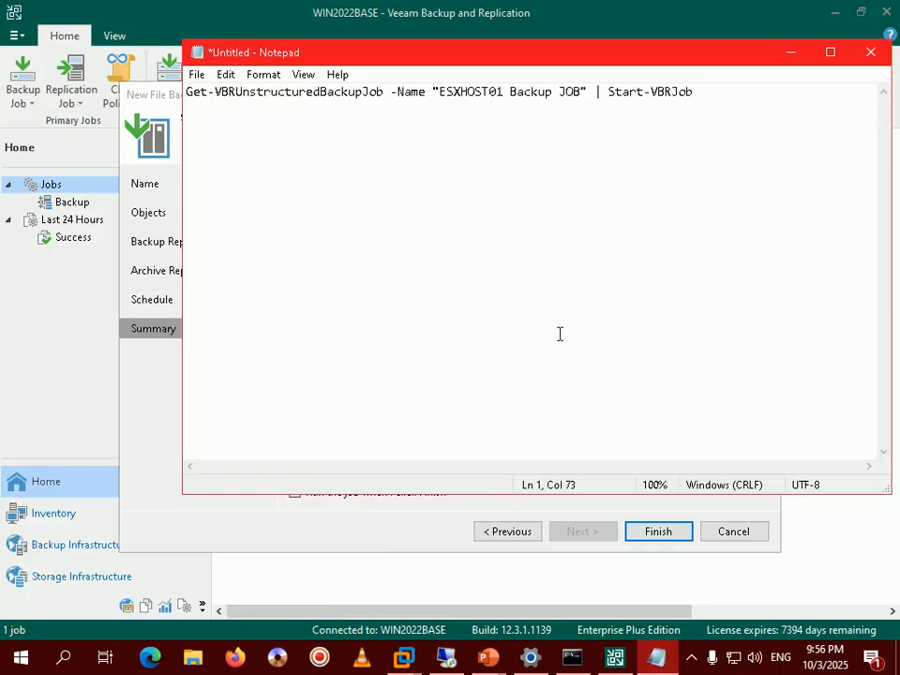
left_click(790, 53)
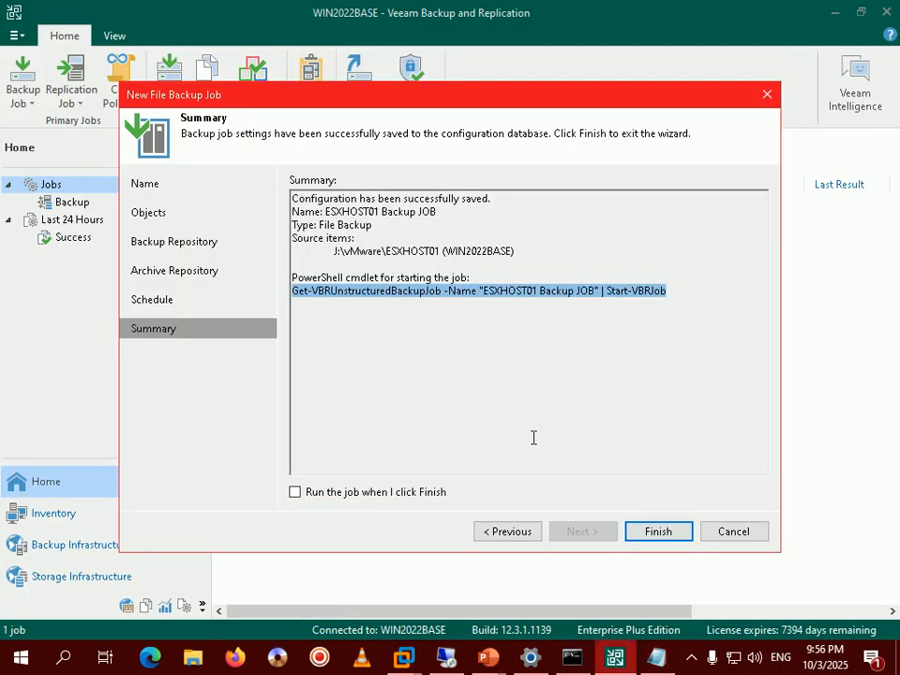
- Recheck the summary instruction in the PowerPoint slide show and finish the New File Backup Job wizard
mouse_move(614, 657)
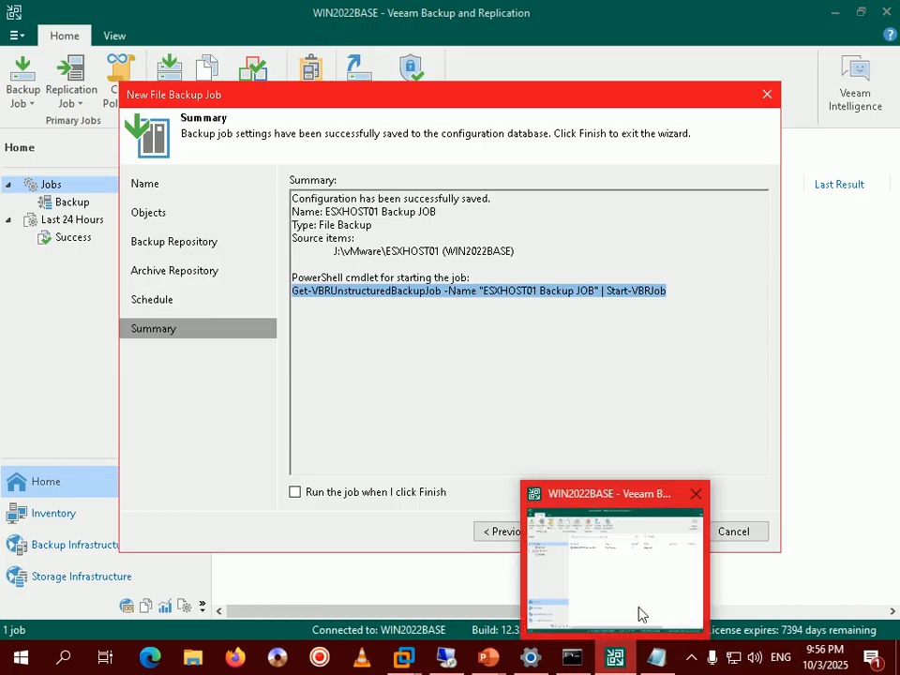
mouse_move(496, 659)
left_click(555, 592)
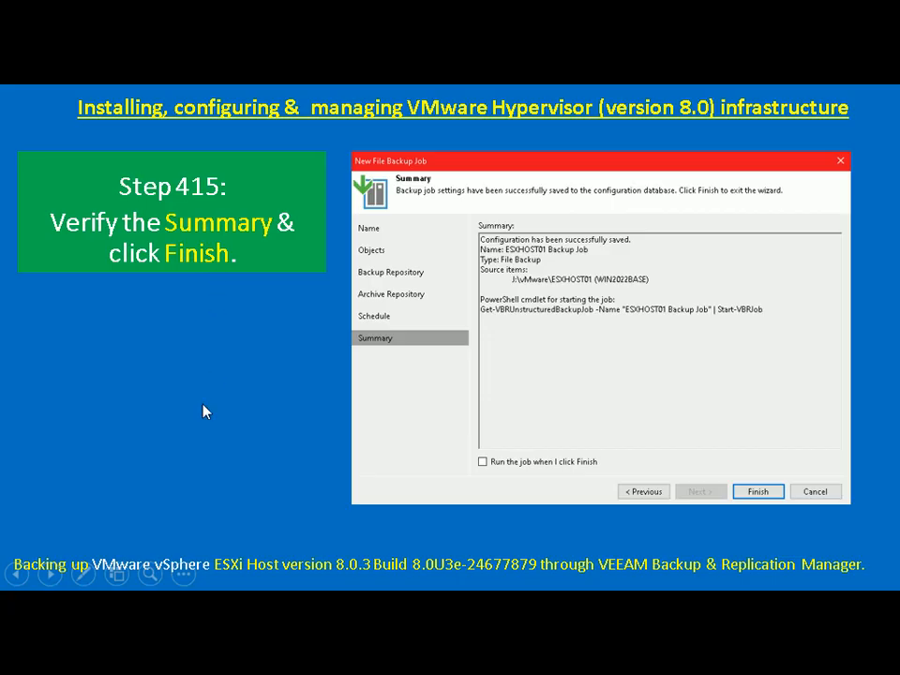
key("alt+Tab")
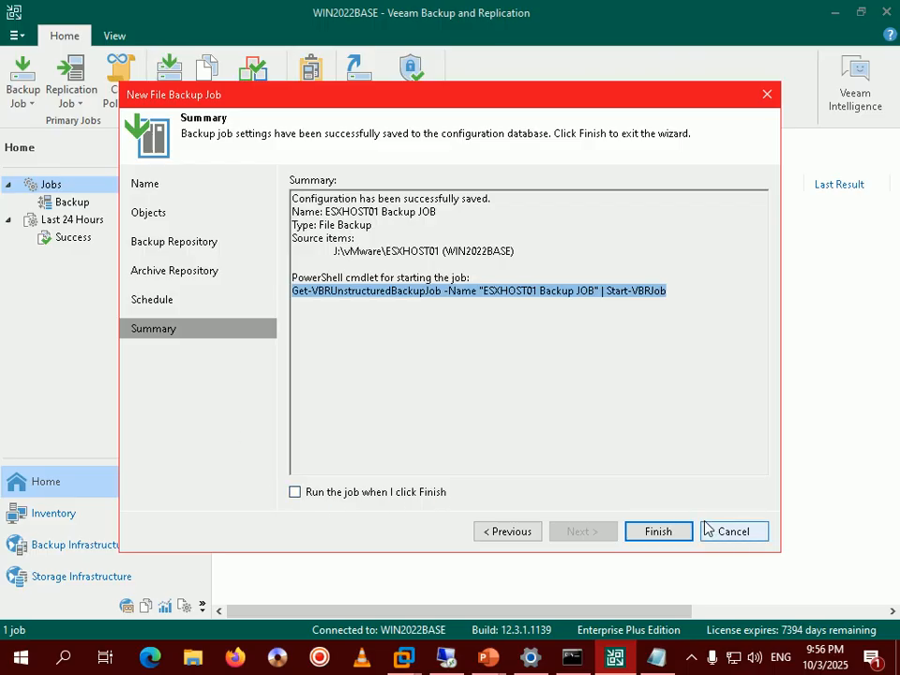
left_click(666, 534)
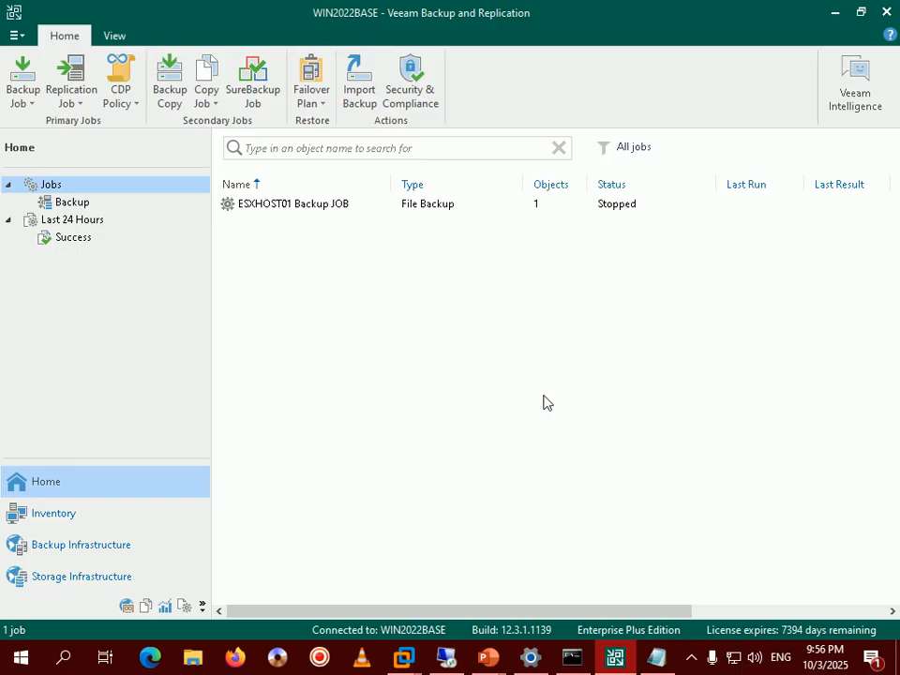
- Read the next instruction in the PowerPoint slide show and check the start option available for ESXHOST01 Backup JOB in Veeam
mouse_move(489, 657)
left_click(565, 537)
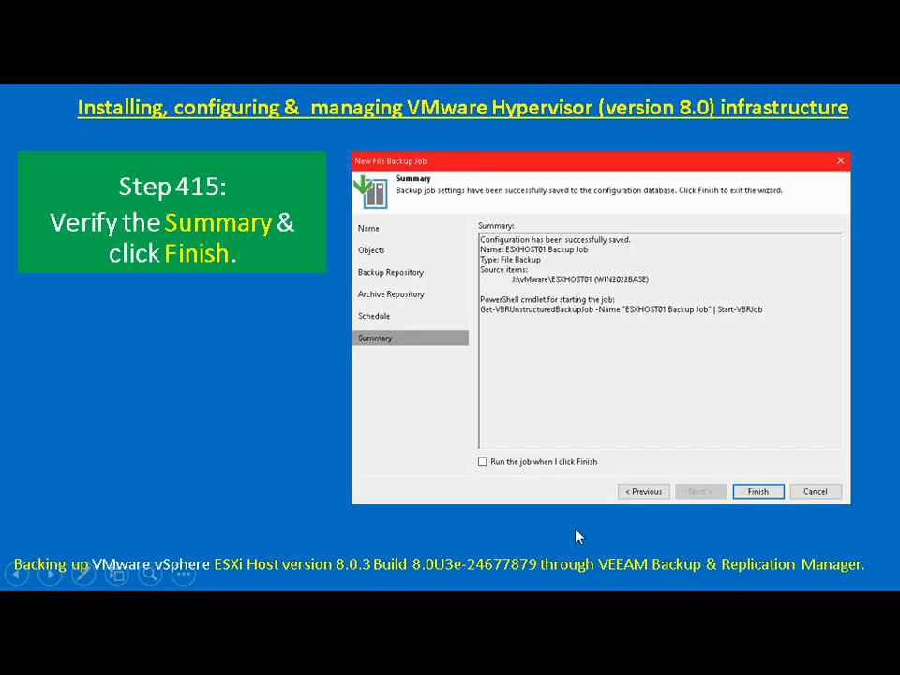
left_click(578, 529)
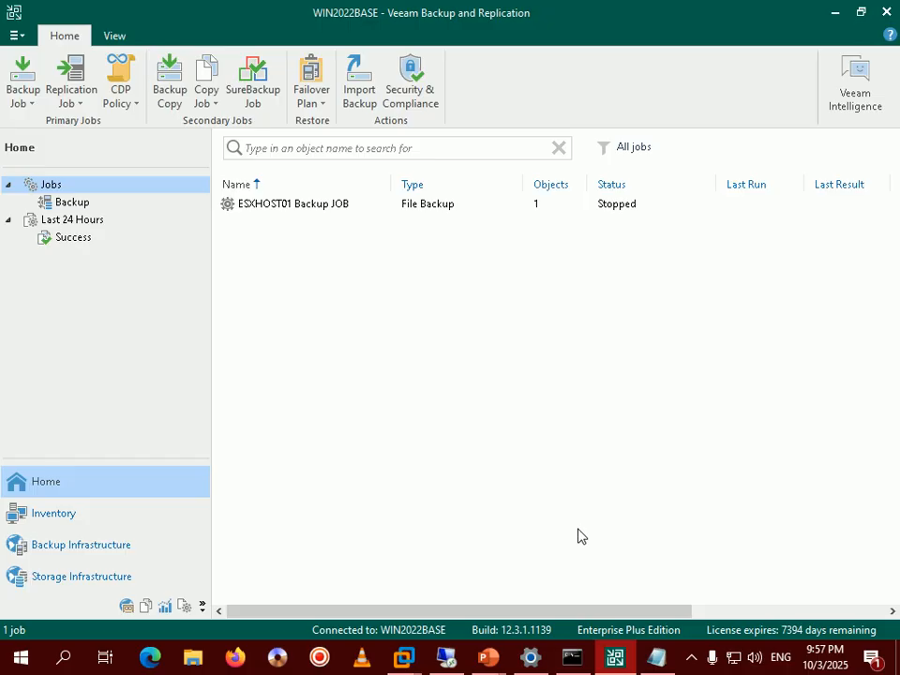
right_click(278, 208)
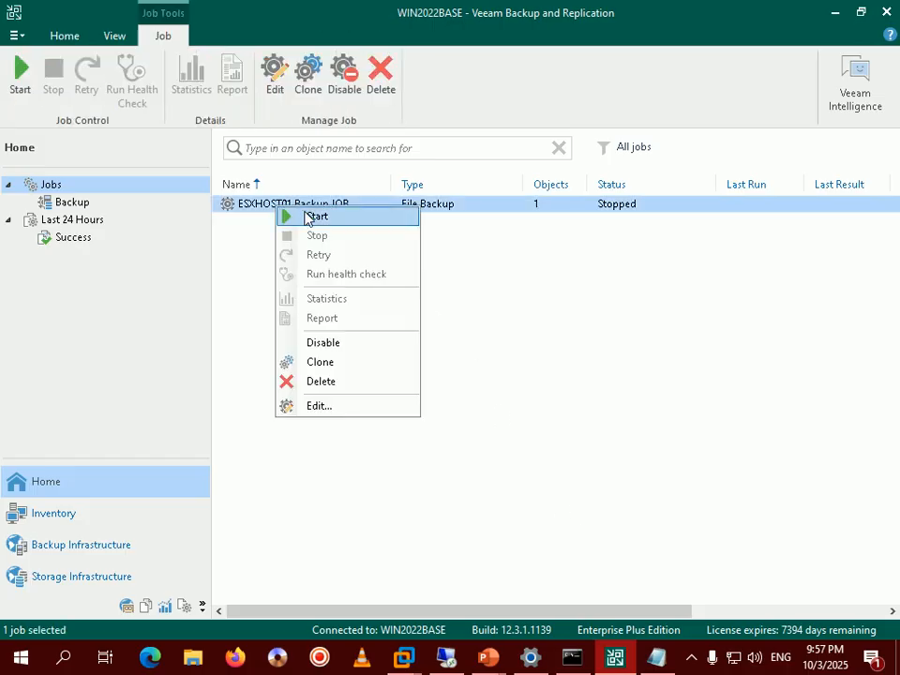
left_click(629, 249)
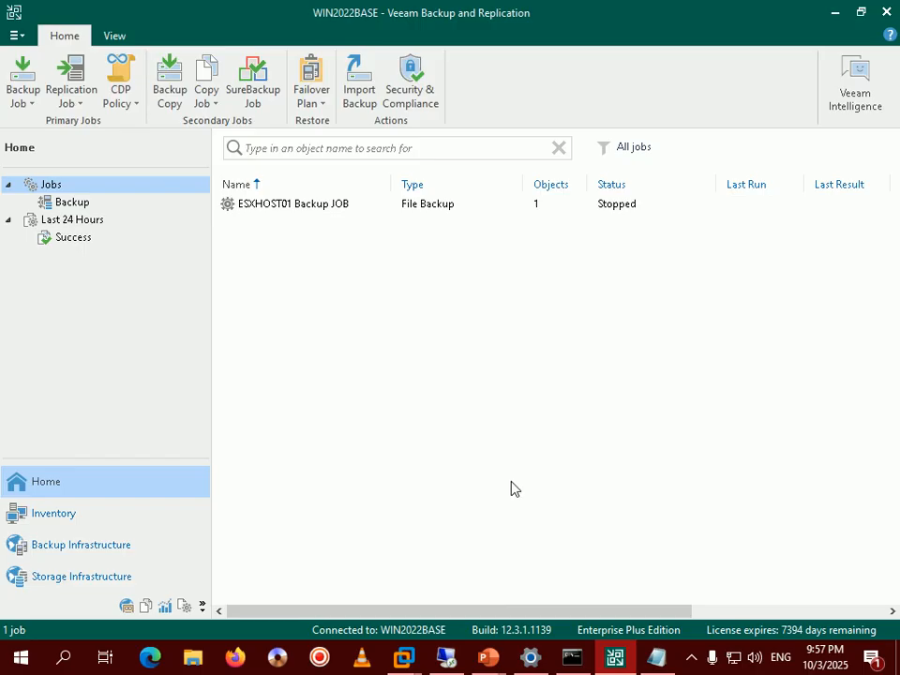
- Search Windows for "power" and launch Windows PowerShell ISE as administrator
left_click(65, 660)
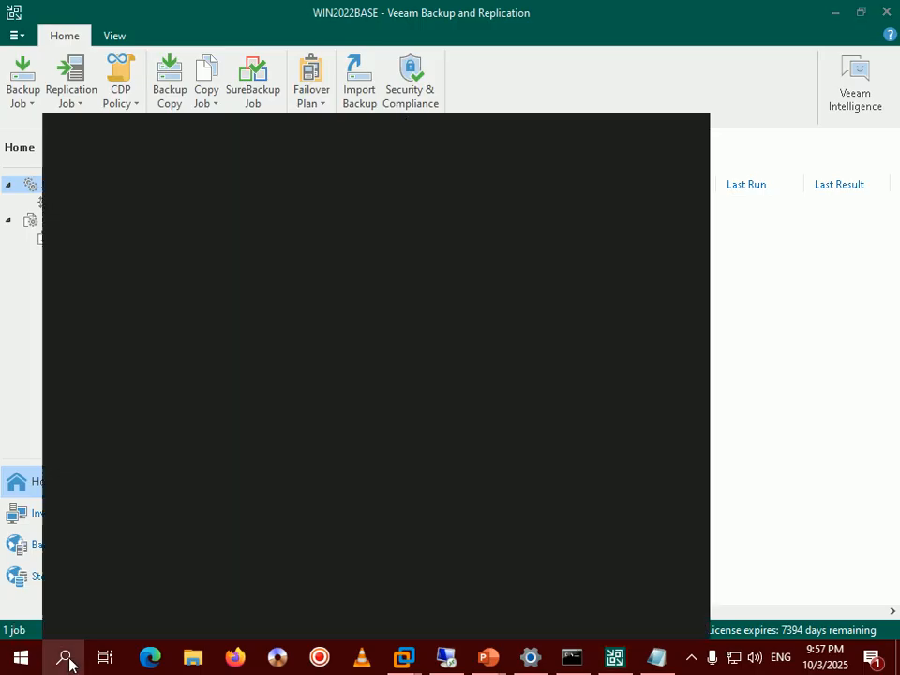
type("powes")
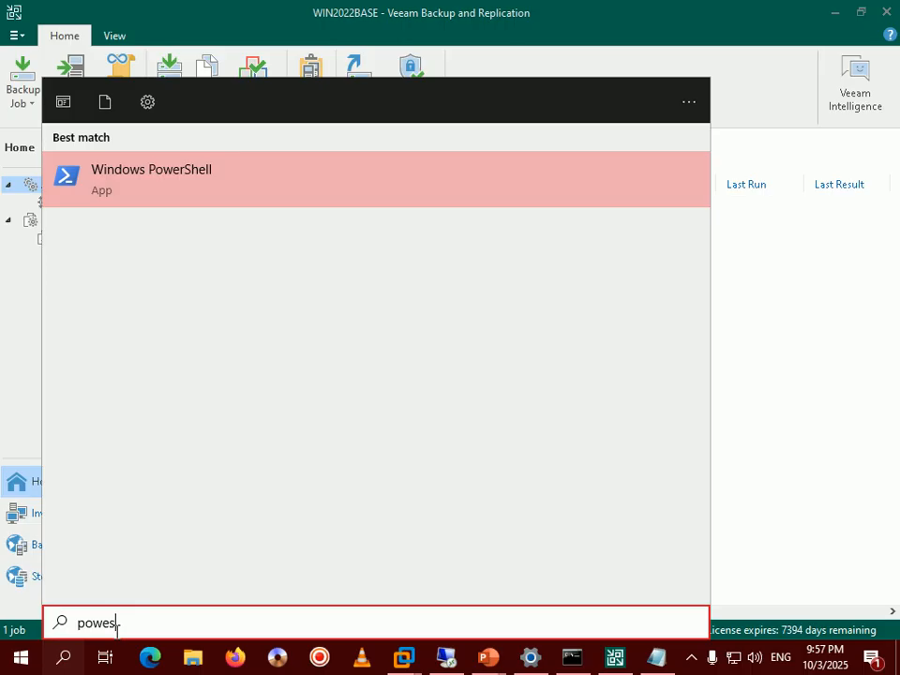
key("BackSpace")
type("s")
key("BackSpace")
type("r")
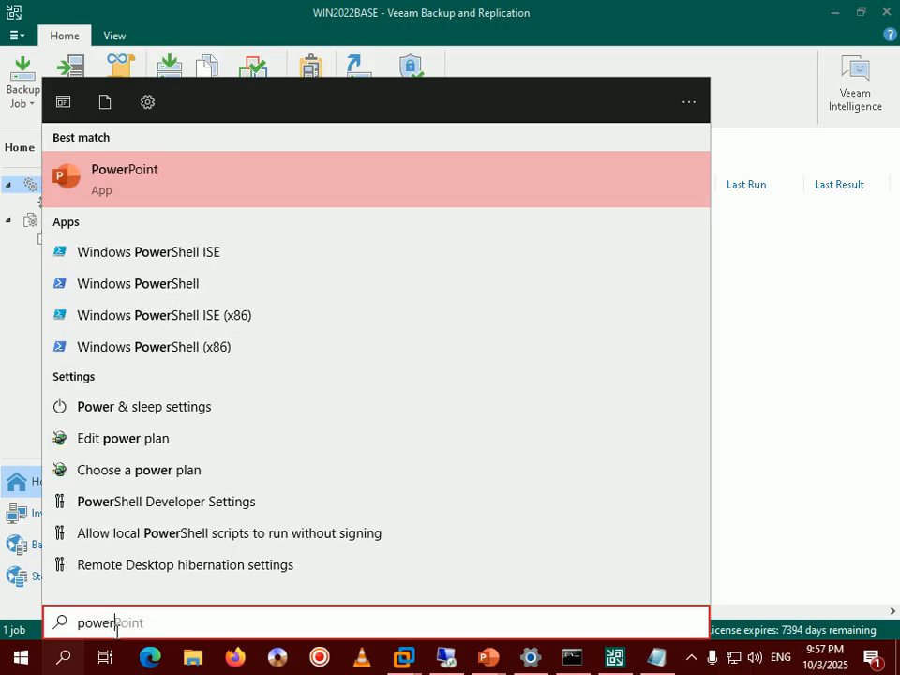
right_click(140, 252)
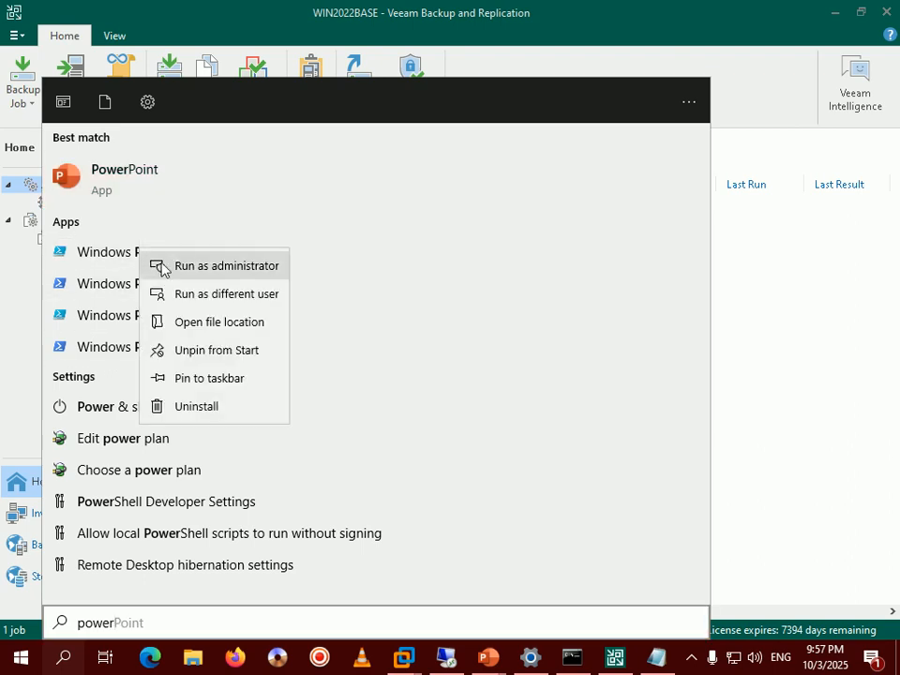
left_click(162, 267)
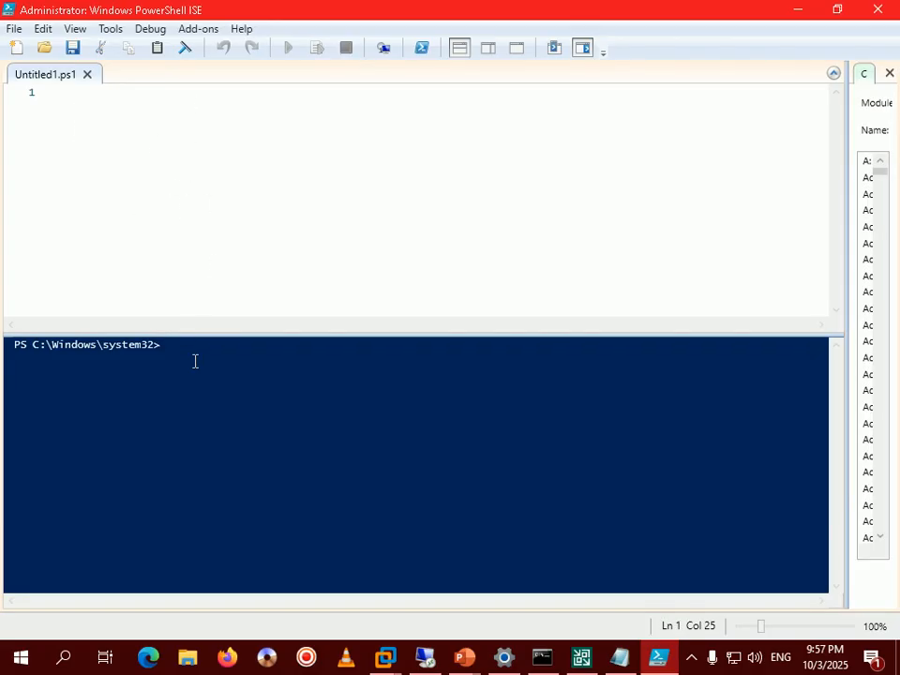
- Copy the whole Get-VBRUnstructuredBackupJob command from the Notepad document and minimize Notepad
left_click(80, 101)
left_click(618, 661)
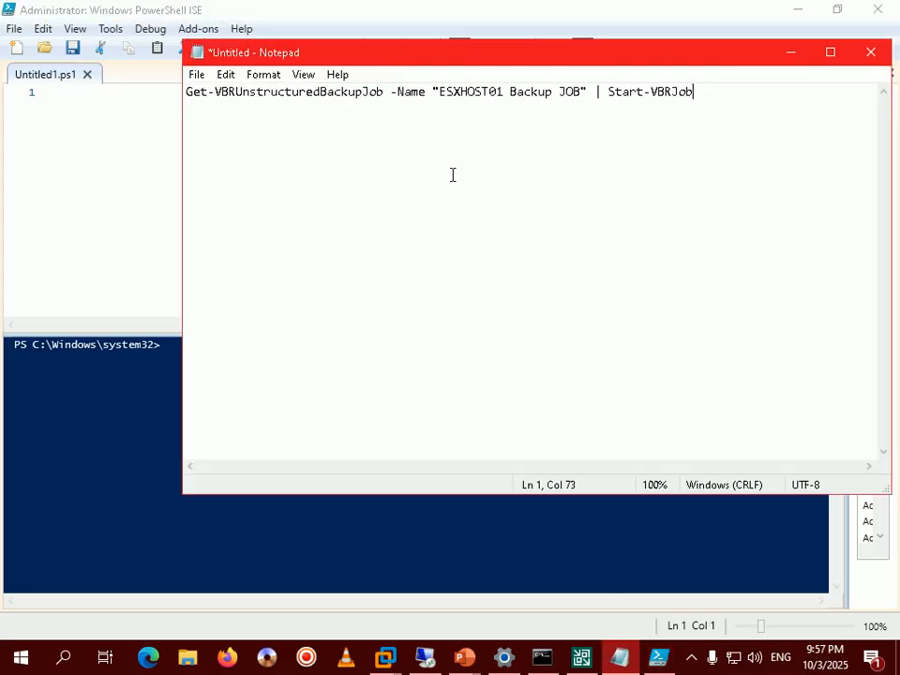
left_click_drag(723, 102, 78, 93)
key("super+c")
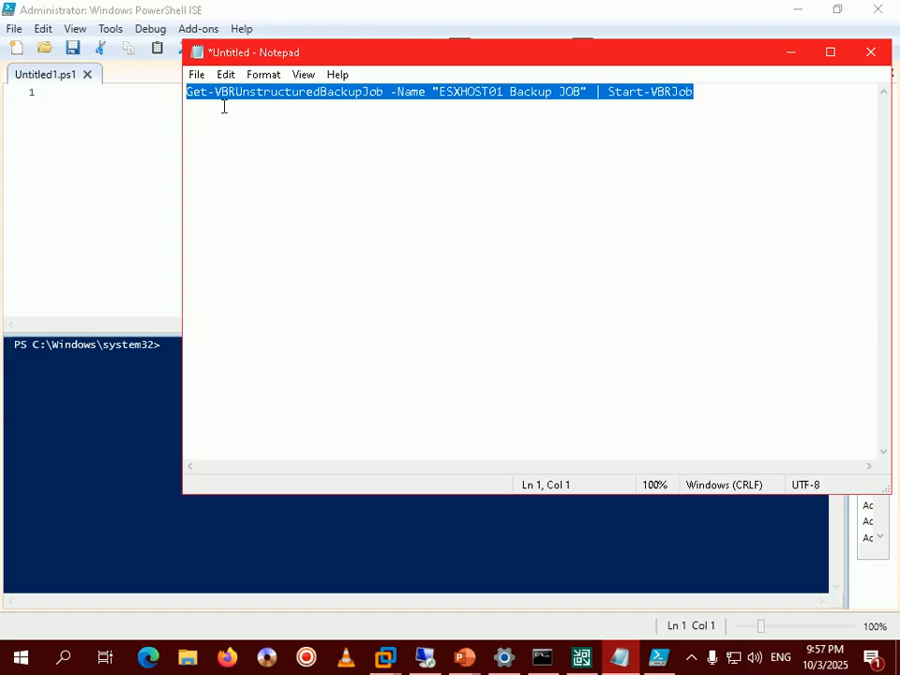
right_click(237, 99)
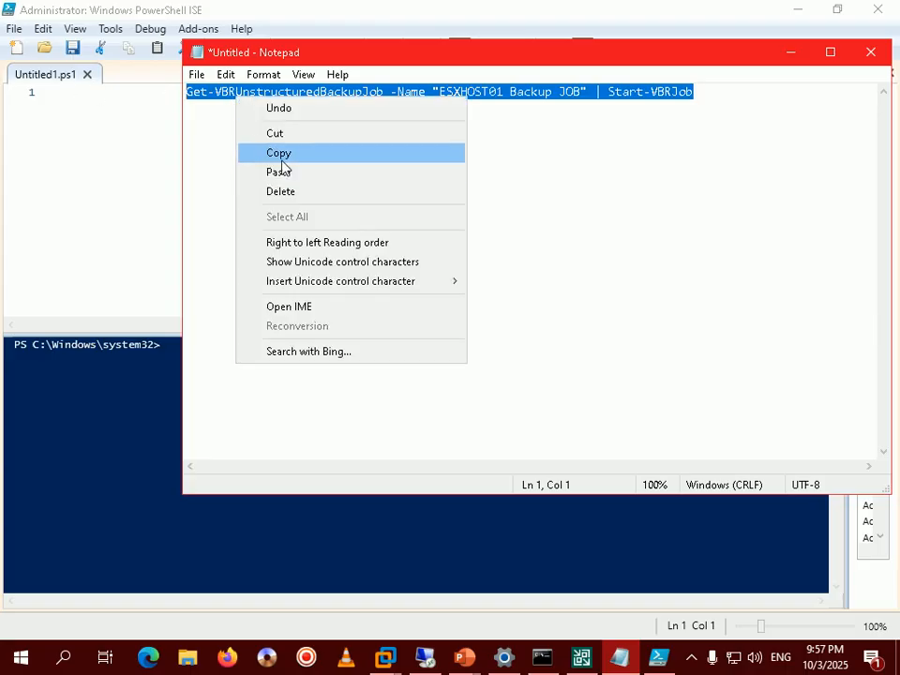
left_click(293, 154)
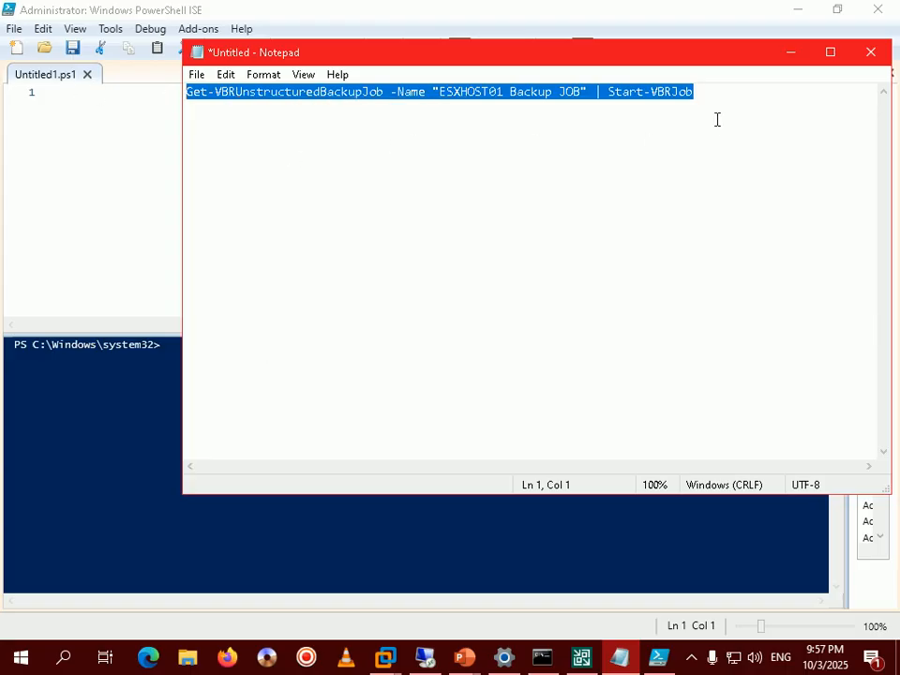
left_click(792, 53)
- Paste and run Get-VBRUnstructuredBackupJob -Name "ESXHOST01 Backup JOB" | Start-VBRJob in the PowerShell ISE console
right_click(221, 364)
left_click(265, 411)
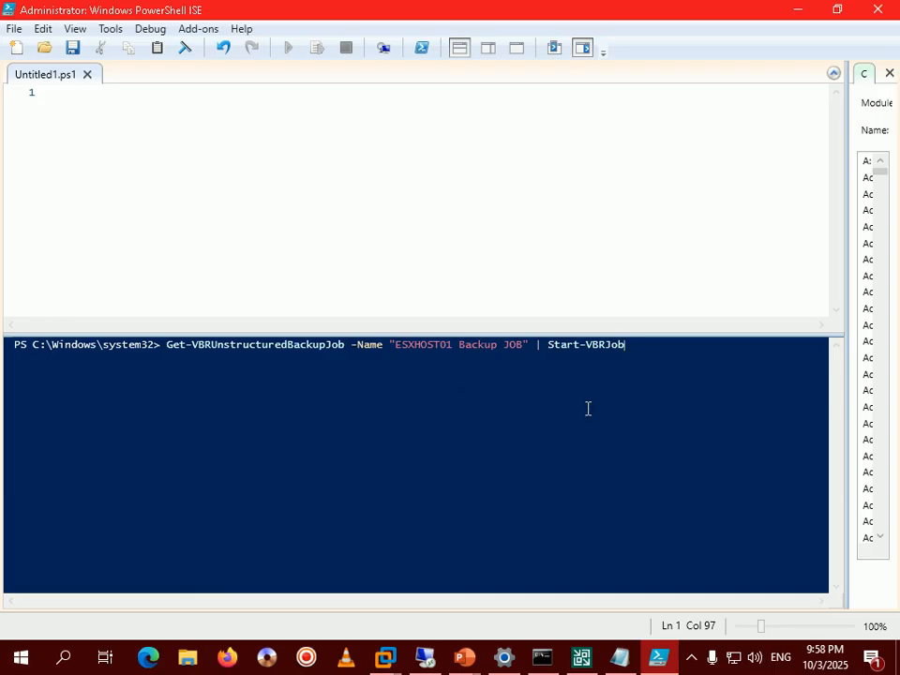
key("Return")
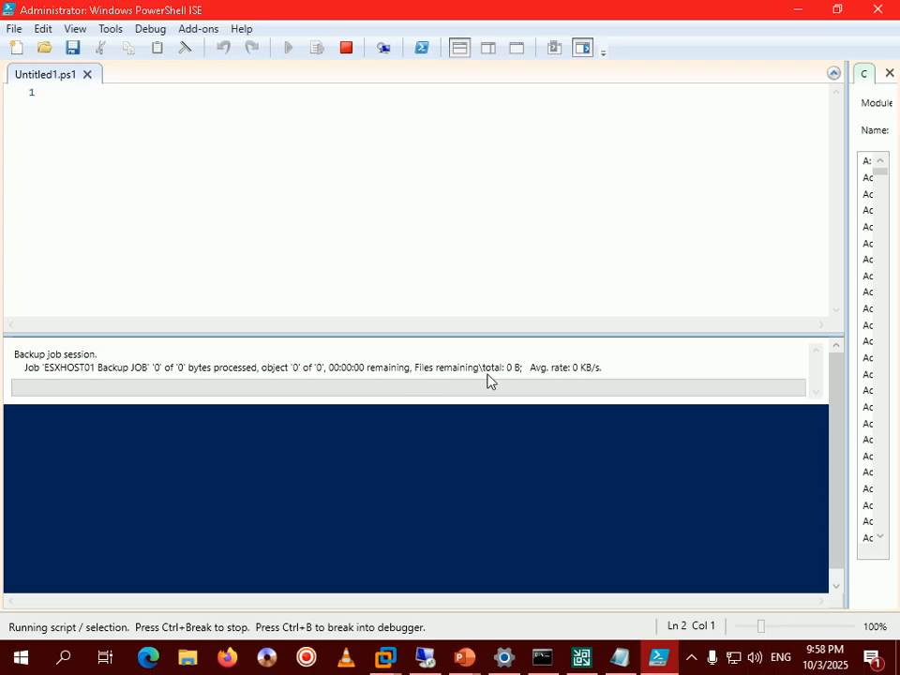
- Examine the running ESXHOST01 Backup JOB's progress details in Veeam and compare them with the PowerShell session, leaving PowerShell ISE minimized
left_click(582, 658)
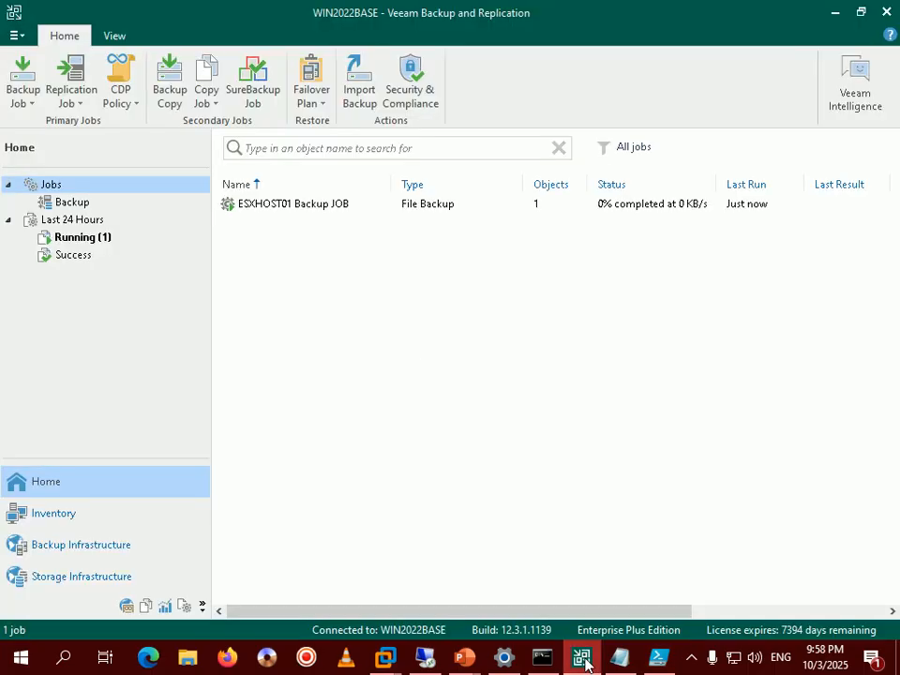
left_click(64, 241)
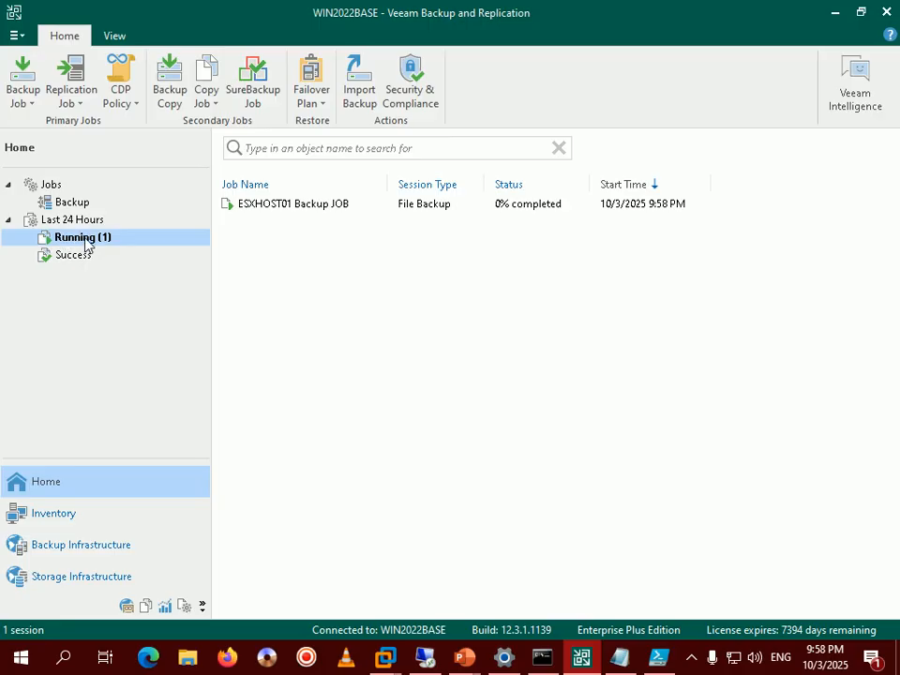
left_click(72, 203)
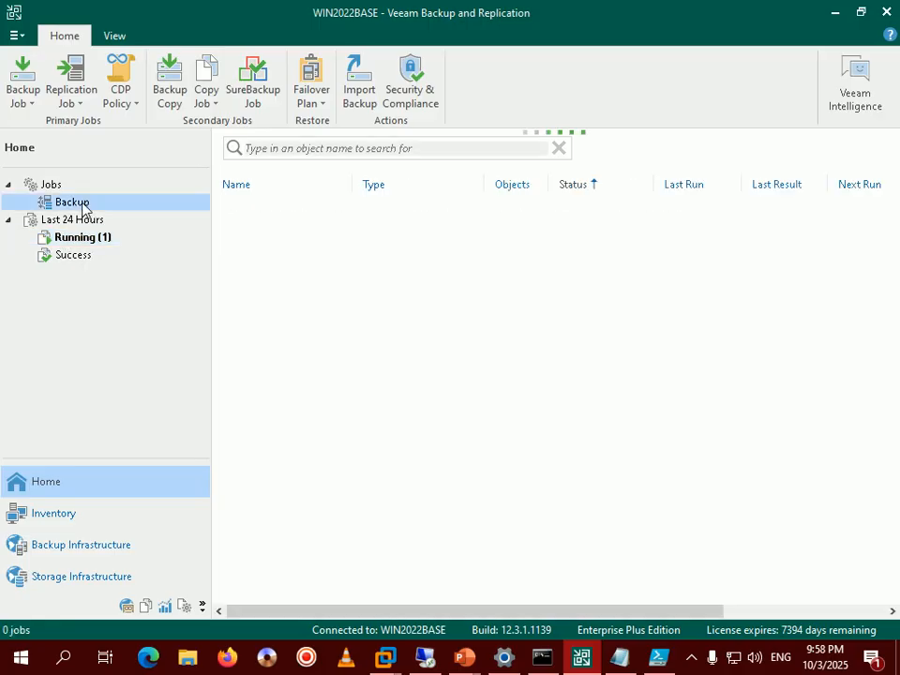
left_click(281, 205)
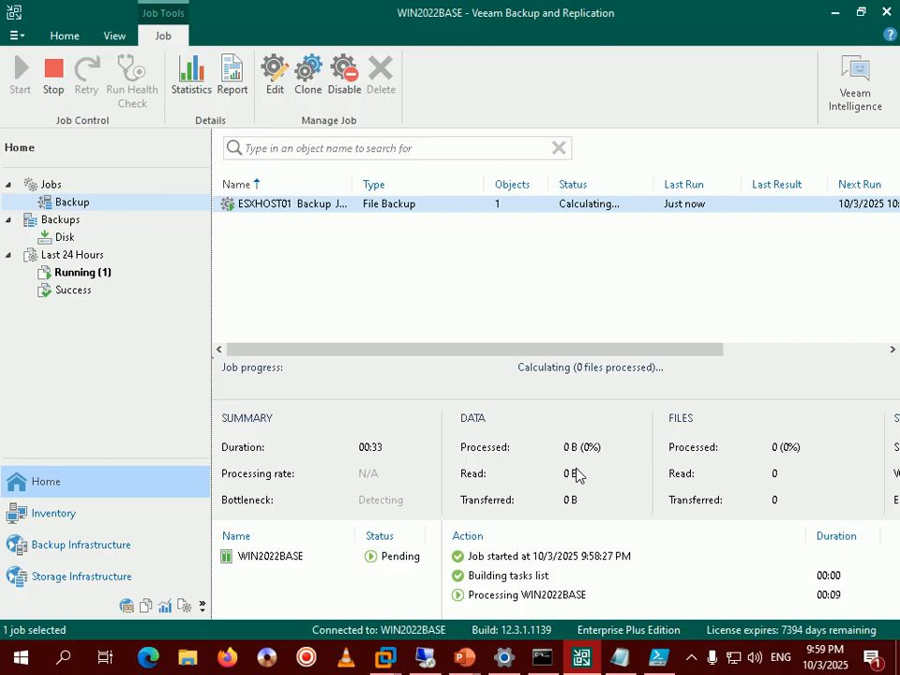
left_click(658, 658)
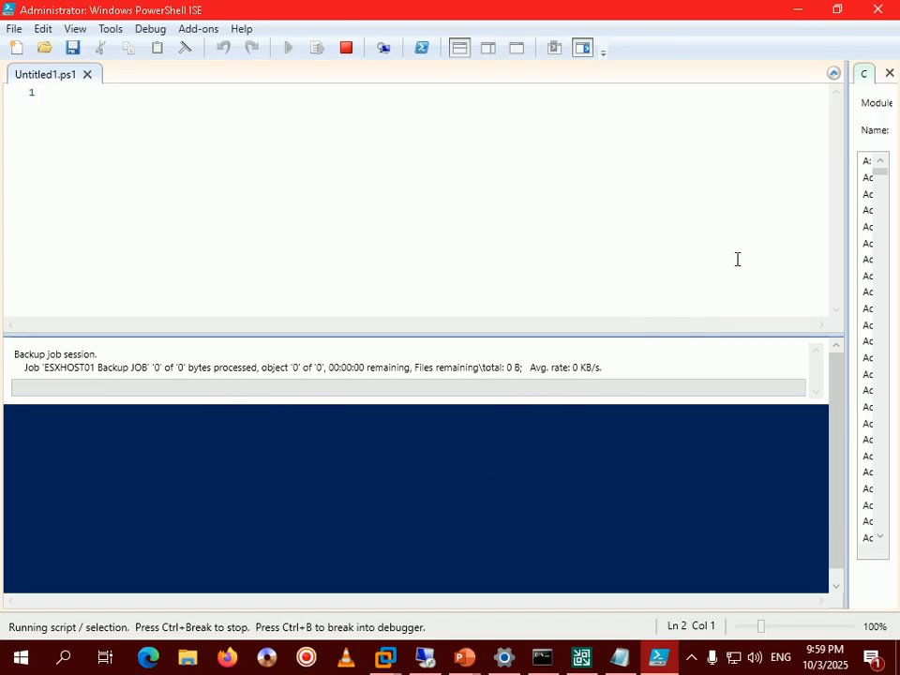
left_click(799, 16)
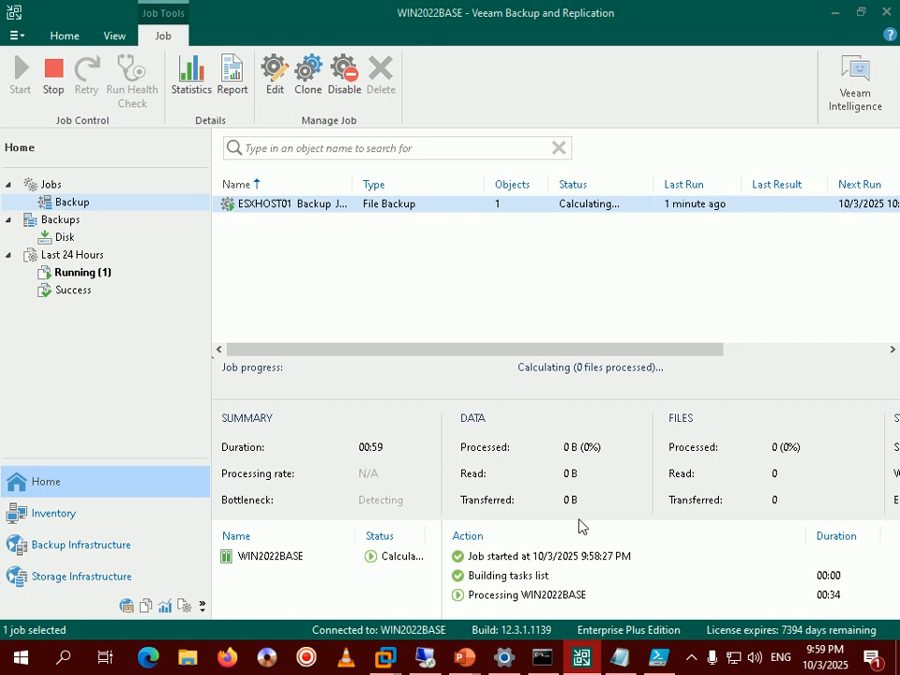
left_click(691, 658)
left_click(691, 658)
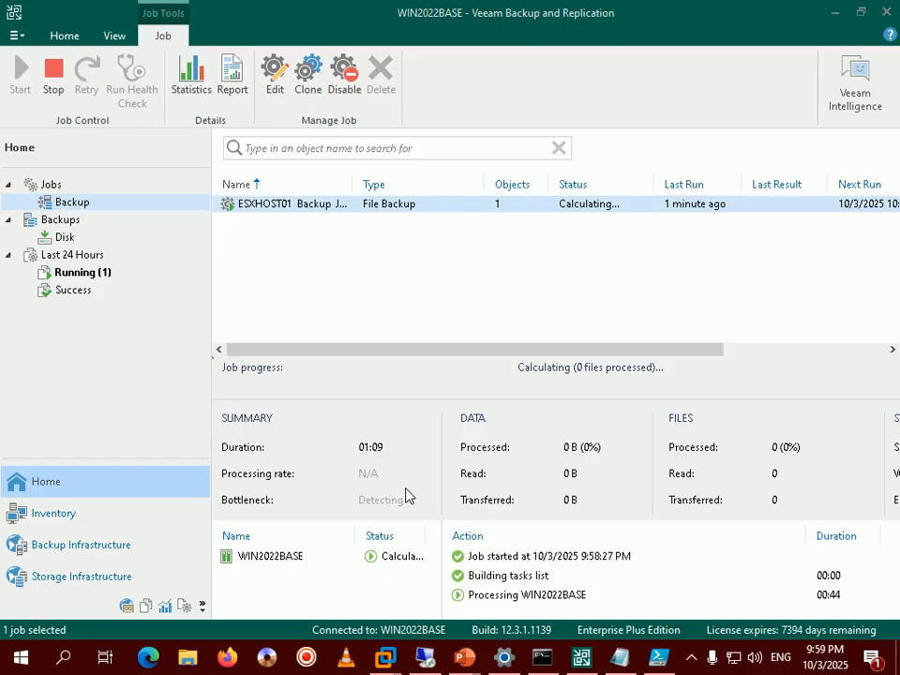
left_click(689, 661)
left_click(690, 661)
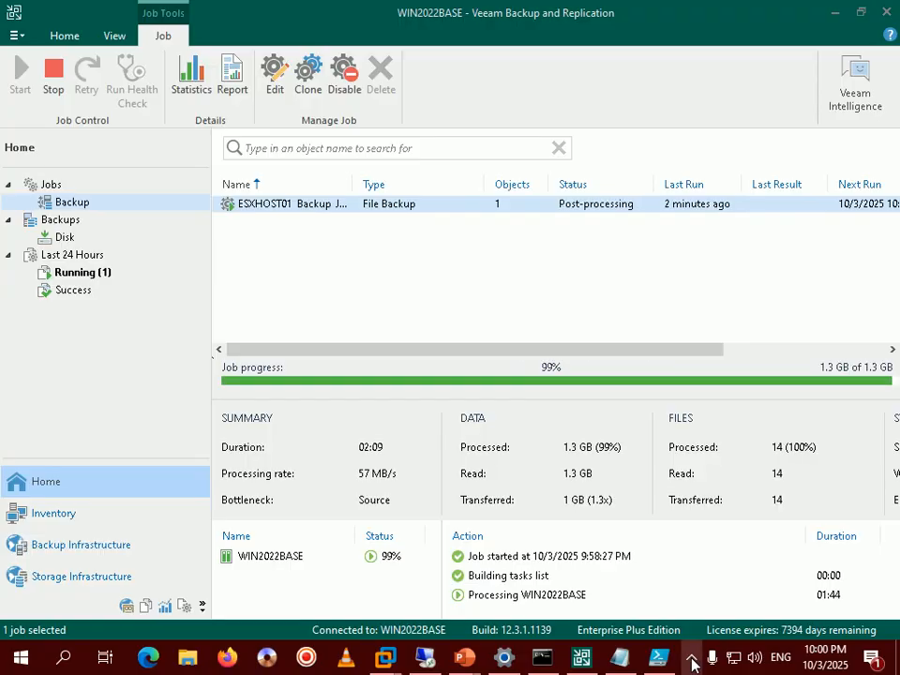
left_click(690, 662)
left_click(401, 449)
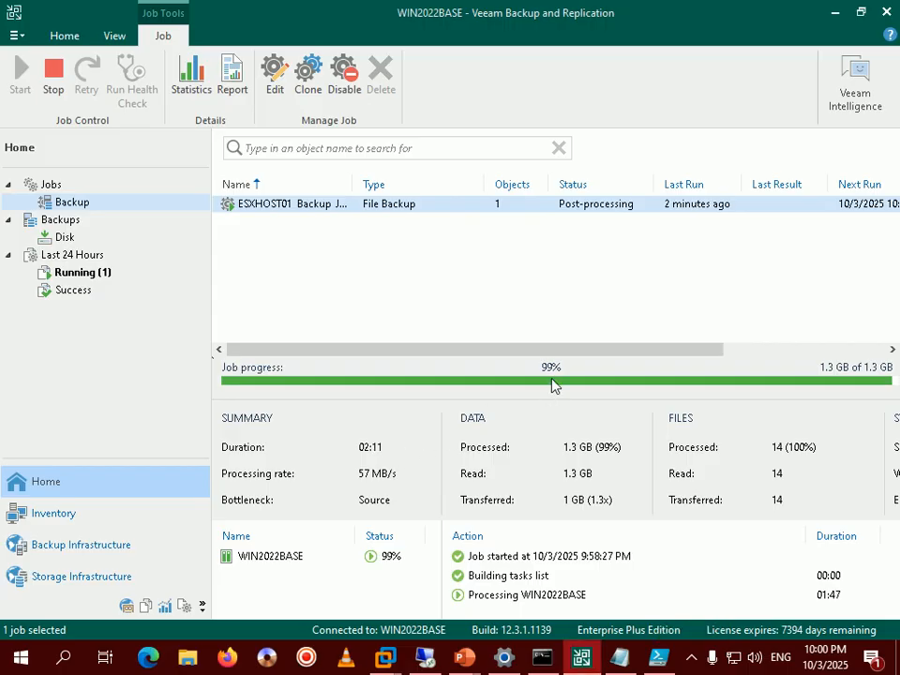
left_click(691, 660)
left_click(693, 661)
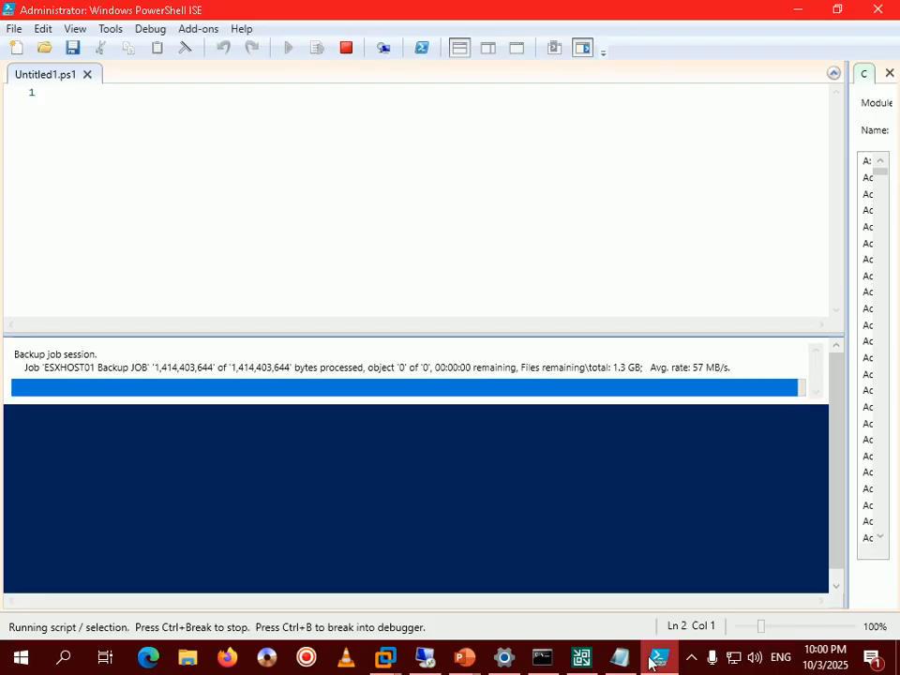
- Check the backup job's result in PowerShell ISE and in Veeam, and minimize PowerShell ISE
left_click(658, 656)
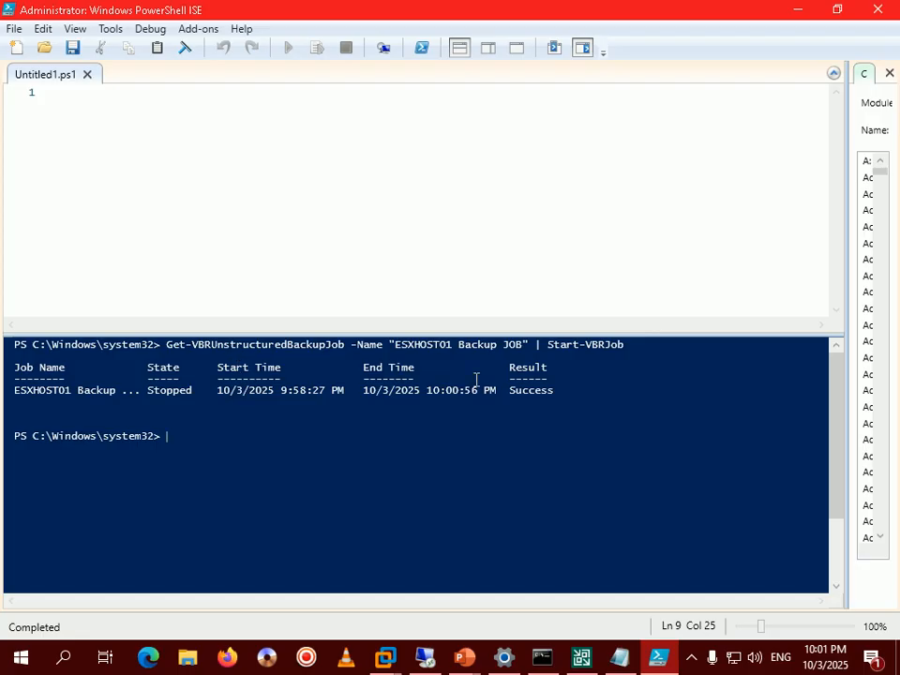
left_click(582, 657)
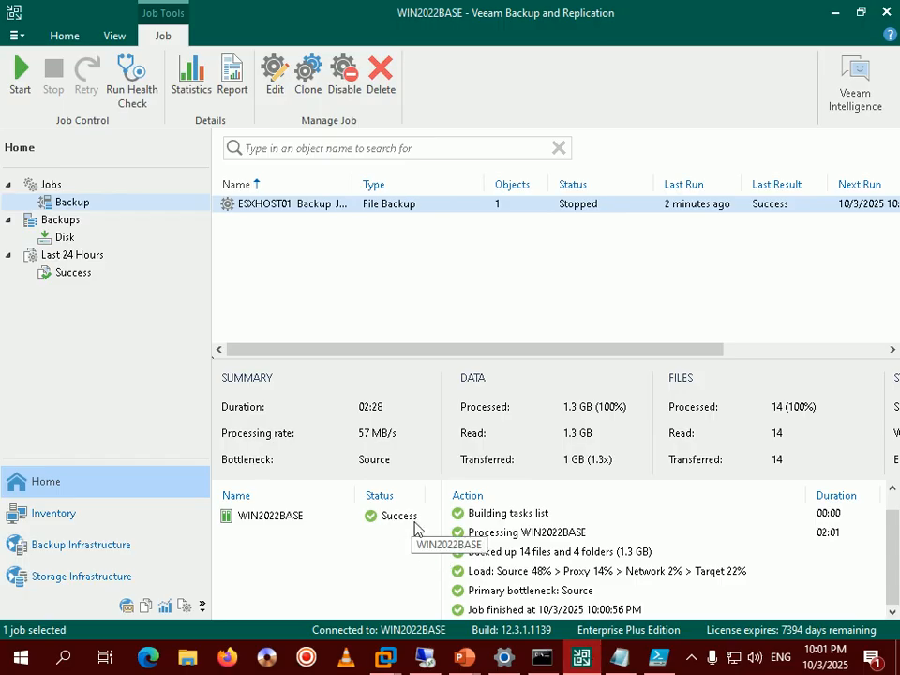
left_click(656, 658)
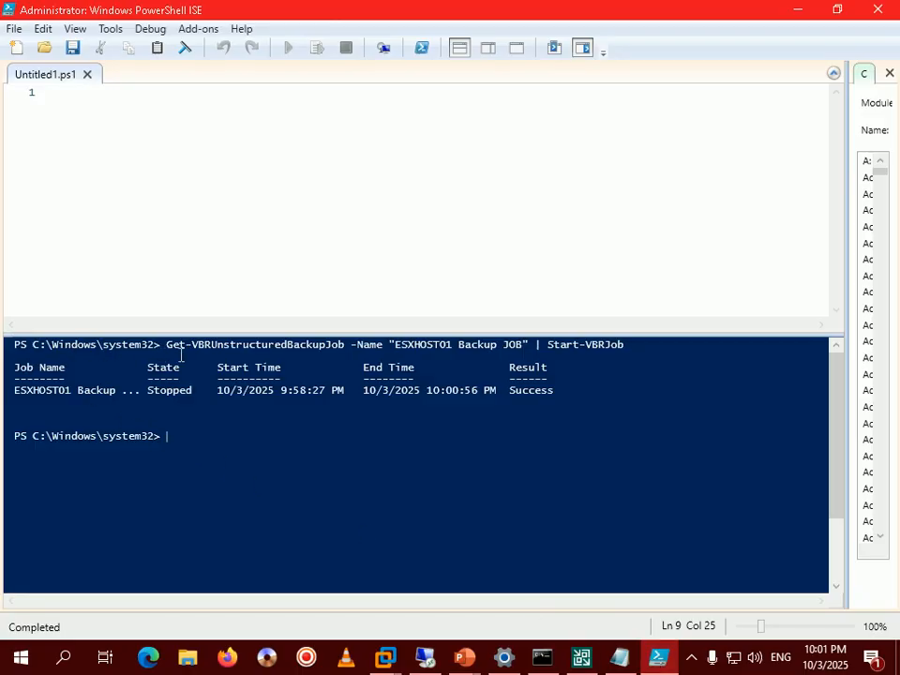
left_click(795, 10)
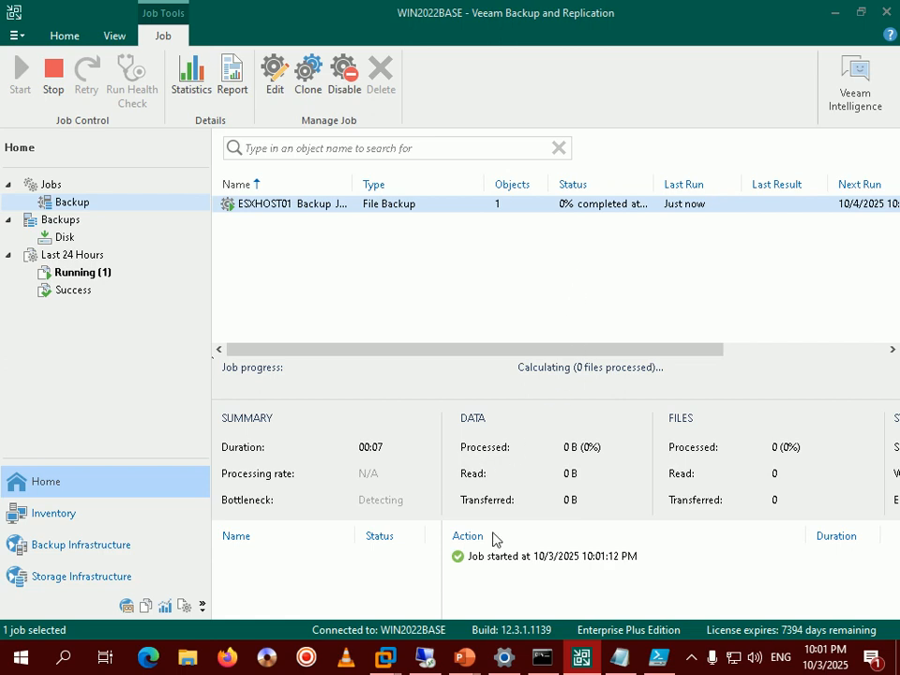
- Examine the running ESXHOST01 Backup JOB session and its available actions under the last 24 hours in Veeam
left_click(89, 274)
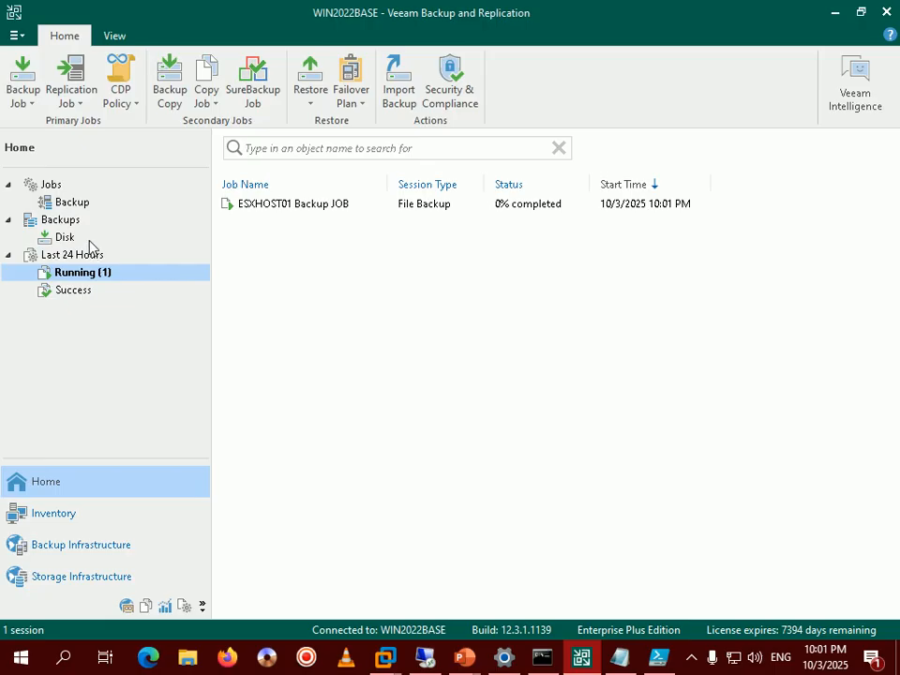
left_click(317, 208)
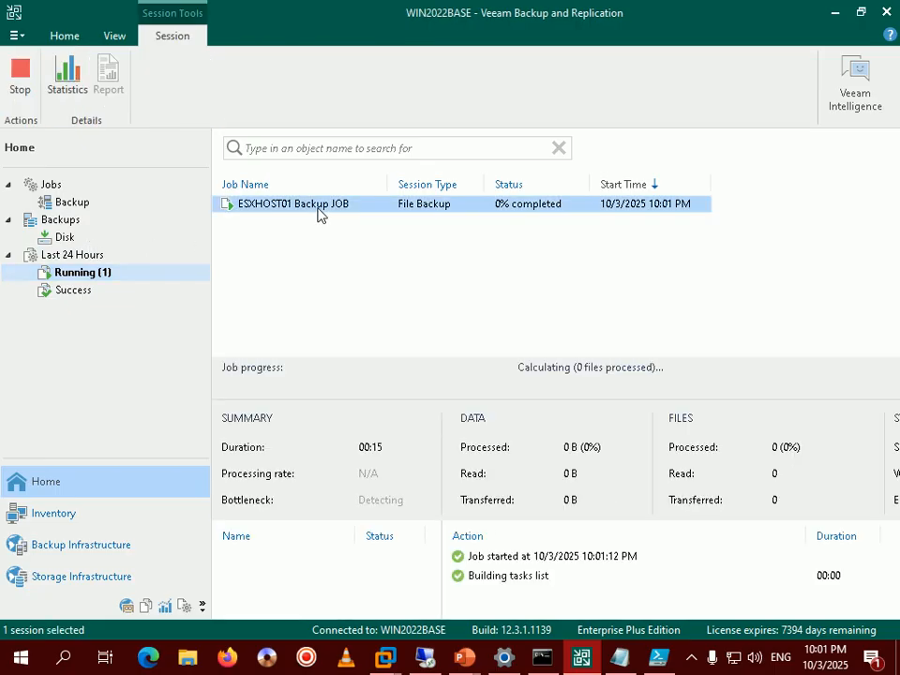
right_click(317, 208)
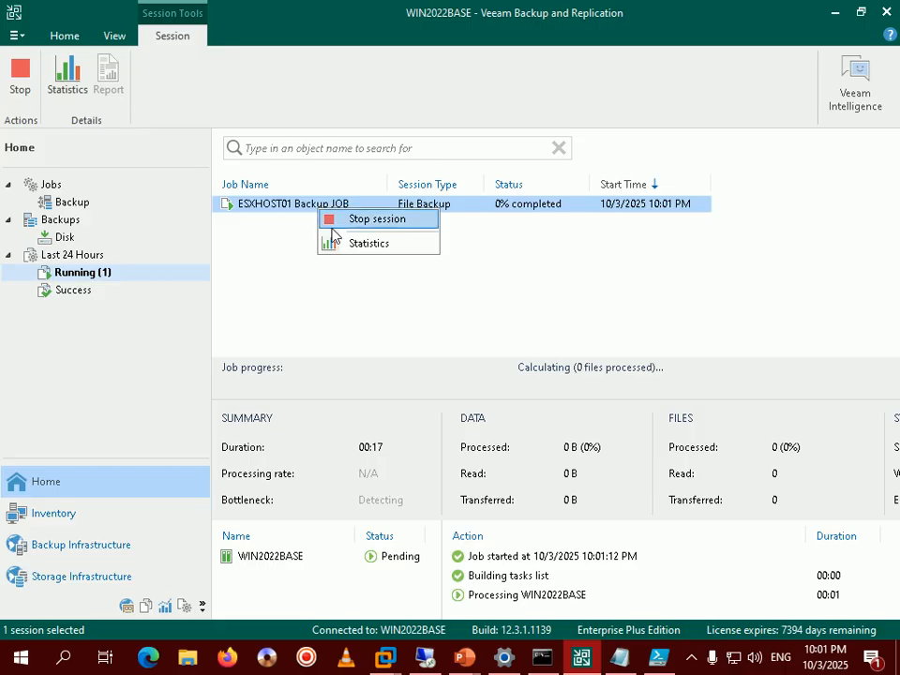
left_click(275, 245)
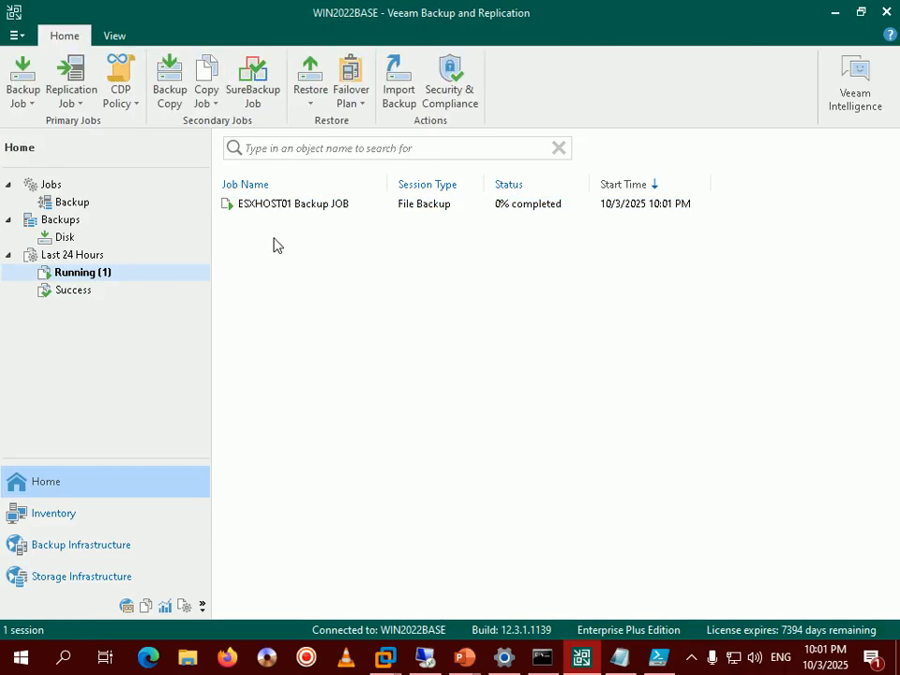
left_click(335, 205)
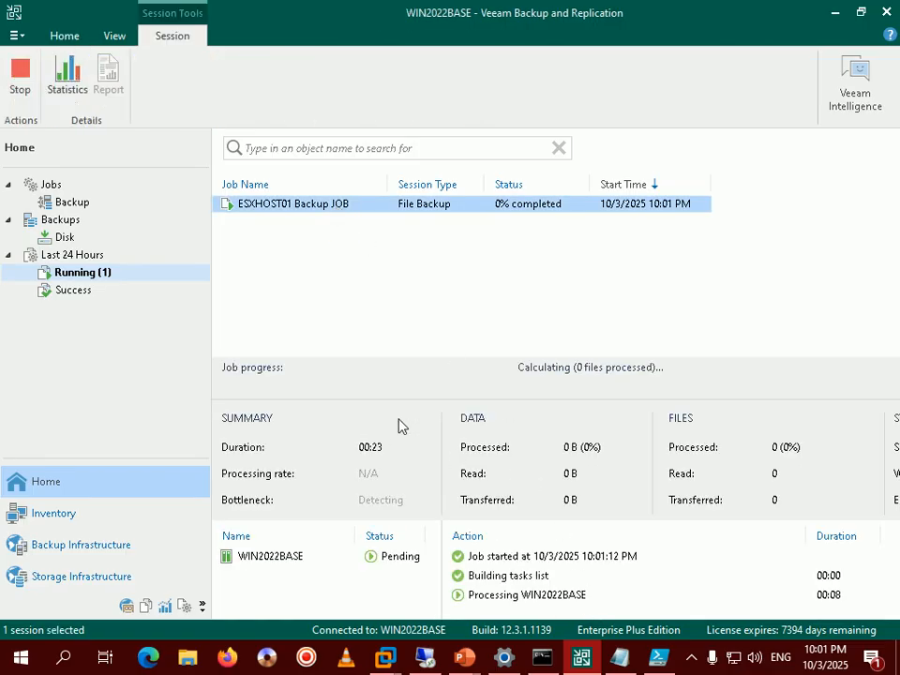
- Read the PowerPoint slide show's step on verifying the backup job folders and data size, and return to Veeam
left_click(467, 655)
left_click(560, 562)
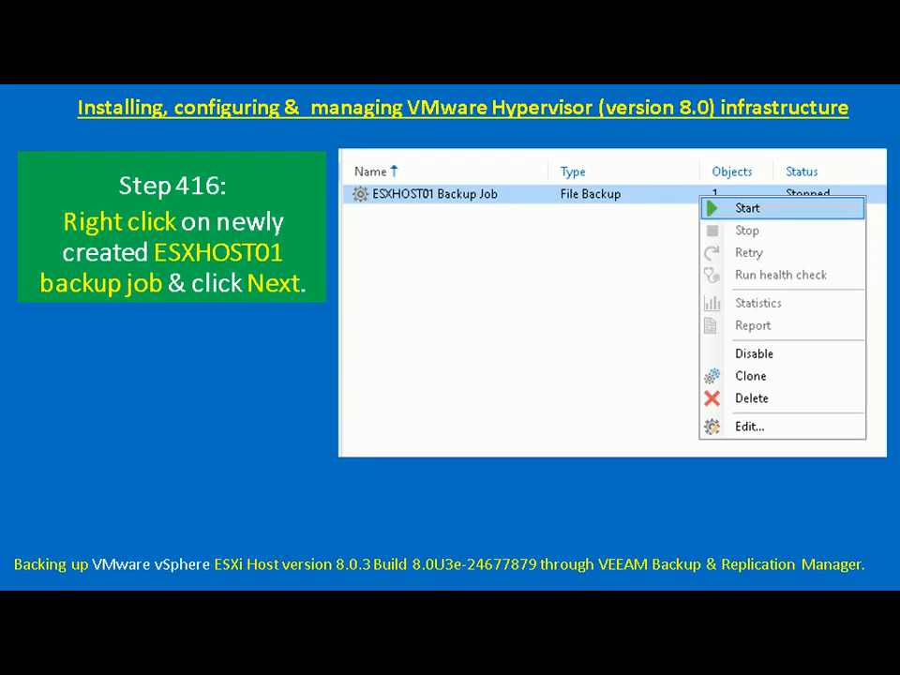
key("Right")
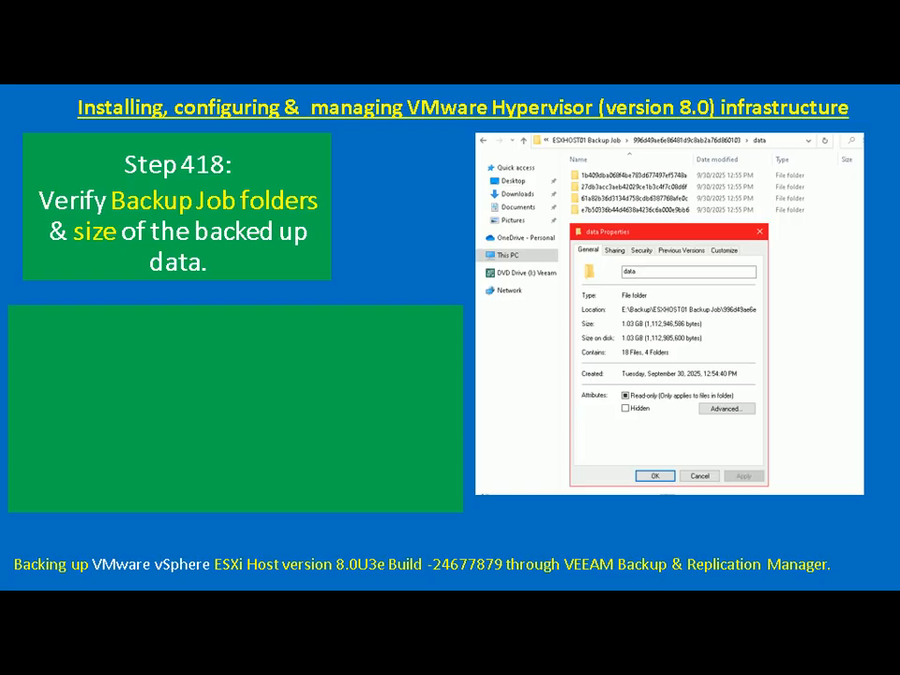
key("alt+Tab")
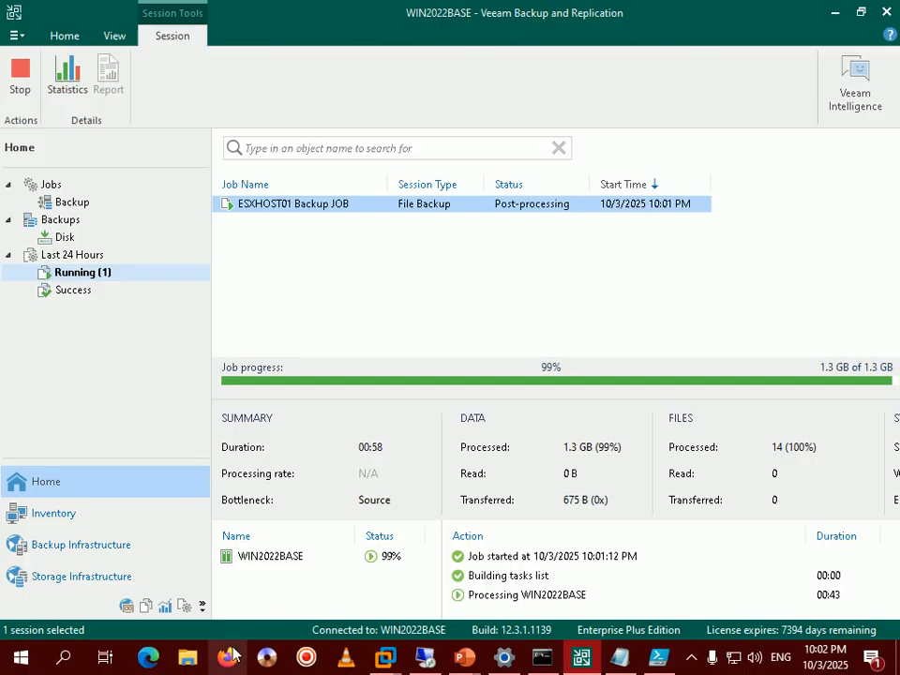
- Open the Backup folder on the Extra_Space (E:) drive in File Explorer
left_click(186, 662)
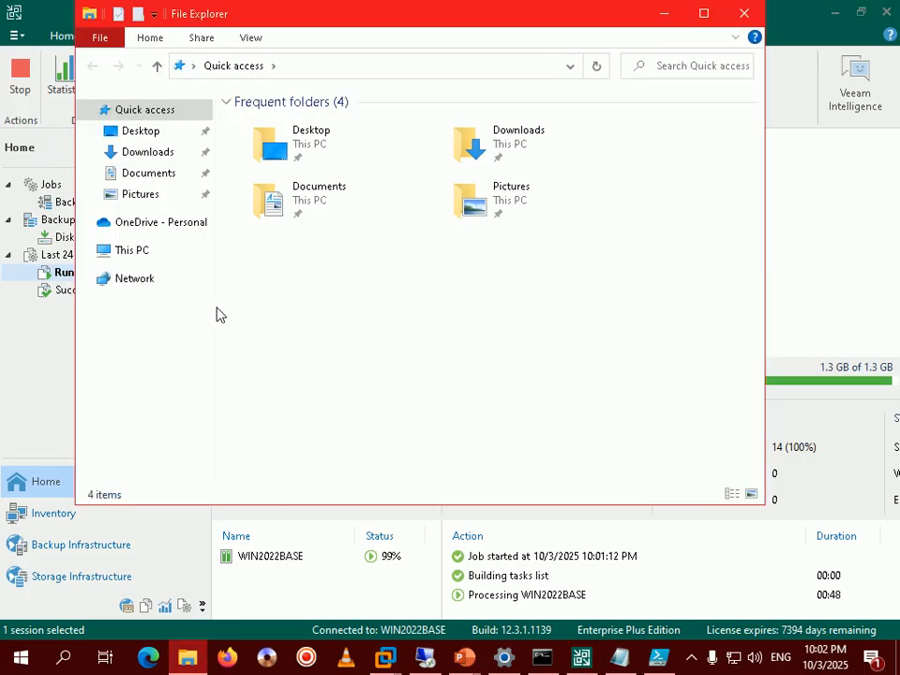
left_click(137, 255)
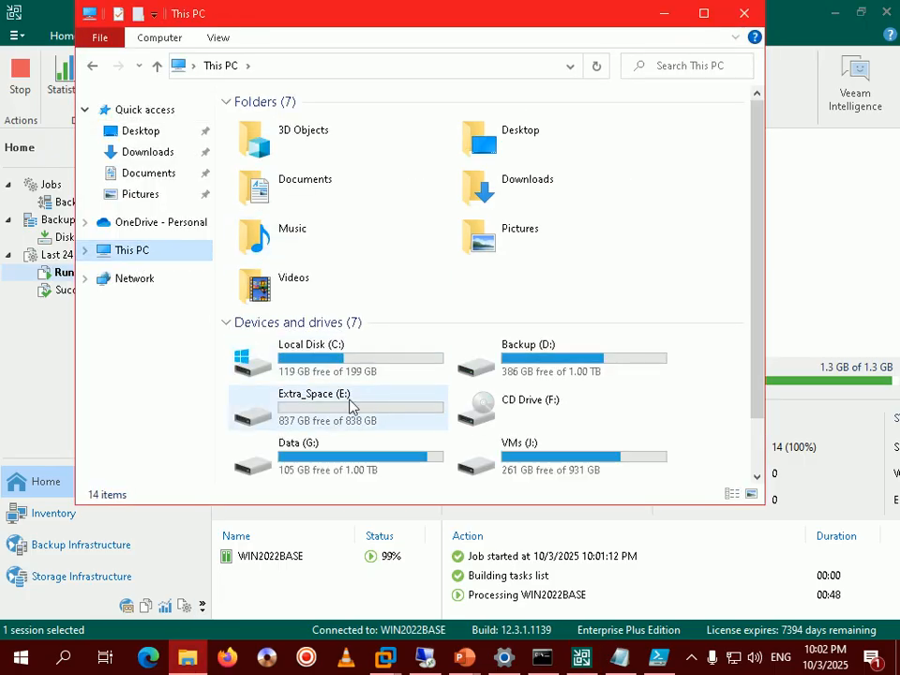
double_click(309, 419)
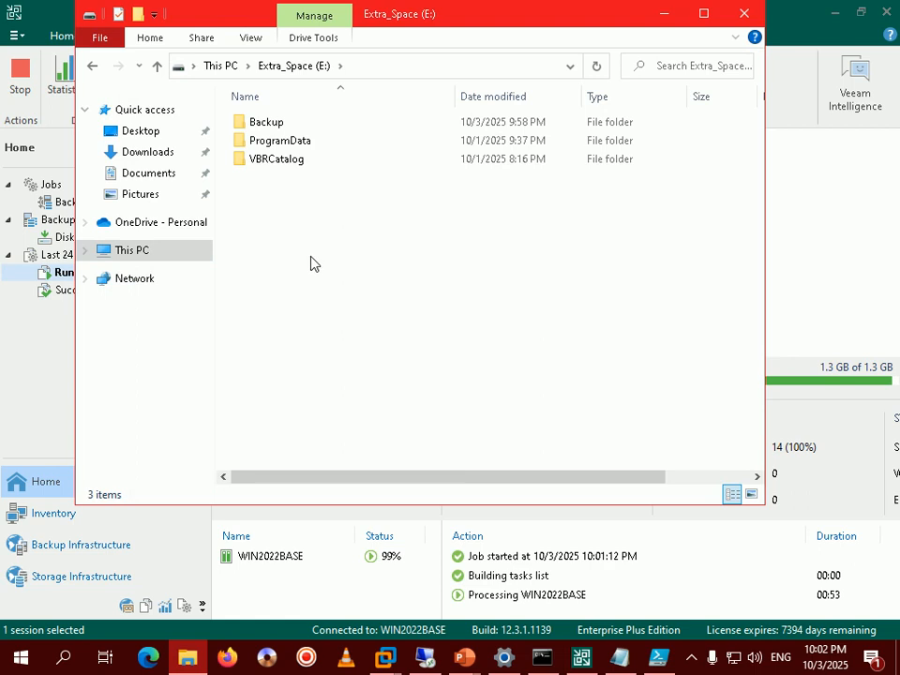
left_click(280, 126)
double_click(281, 125)
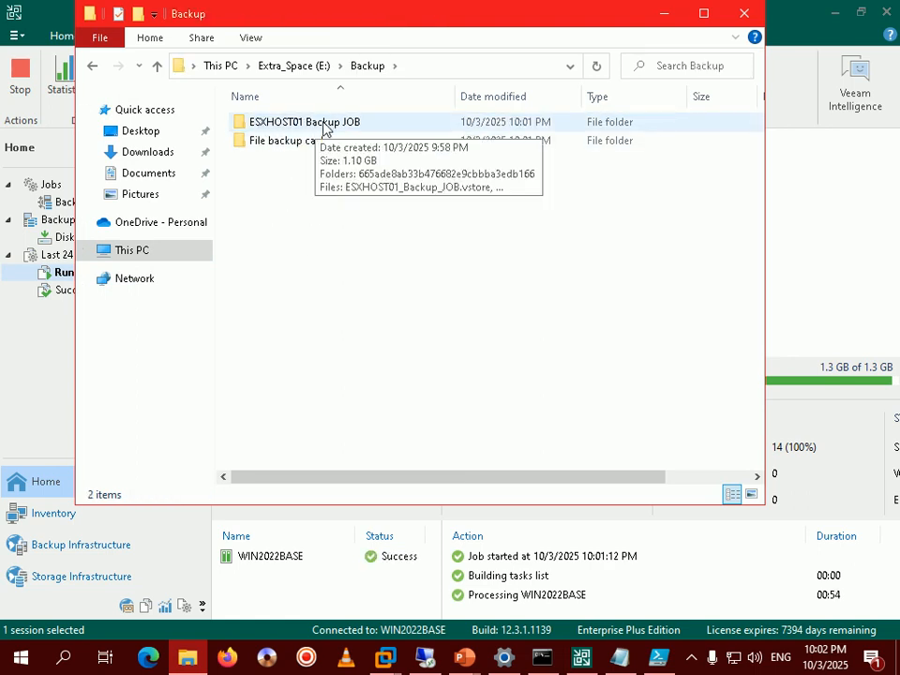
- Open the data folder within 665ade8ab33b476682e9cbbba3edb166 in the ESXHOST01 Backup JOB folder
double_click(327, 125)
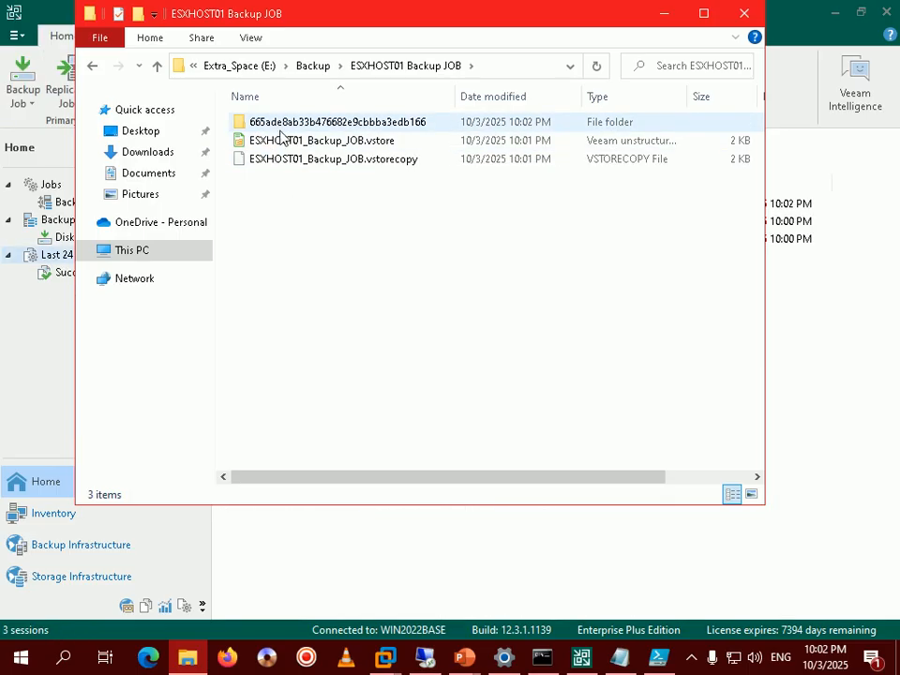
mouse_move(251, 130)
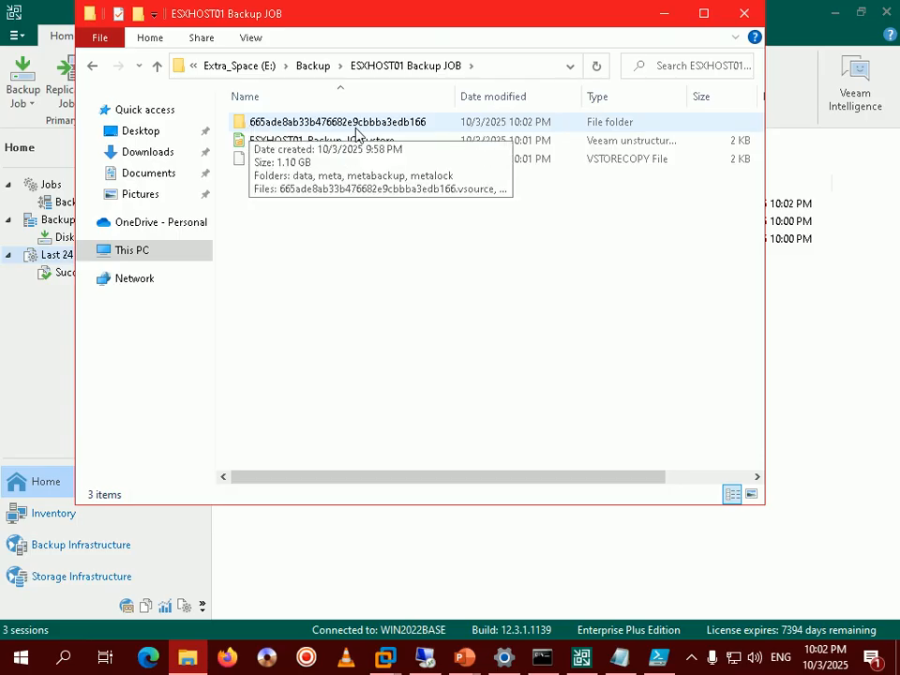
double_click(413, 128)
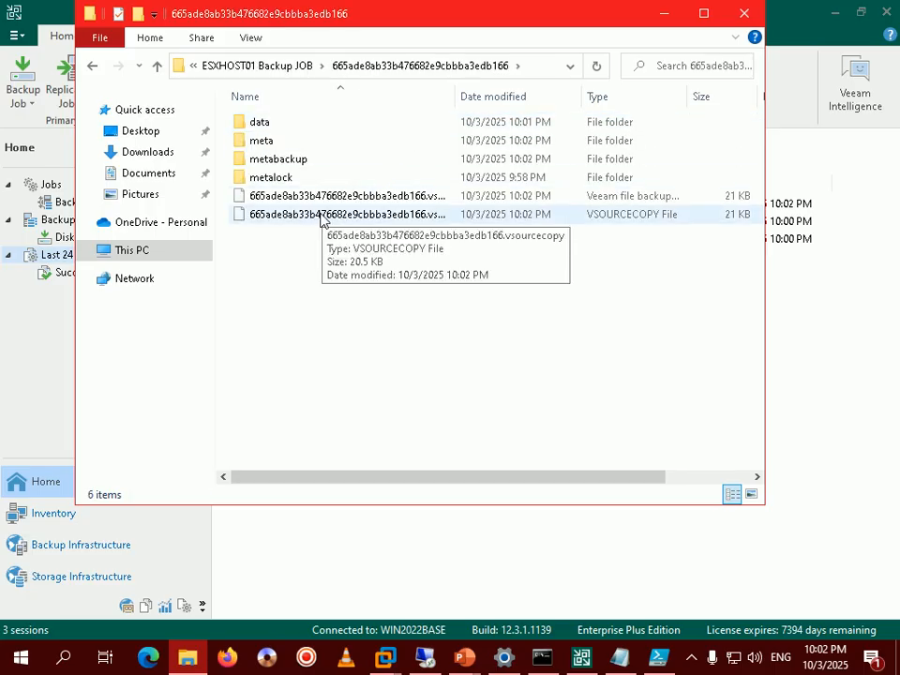
left_click(263, 126)
double_click(263, 130)
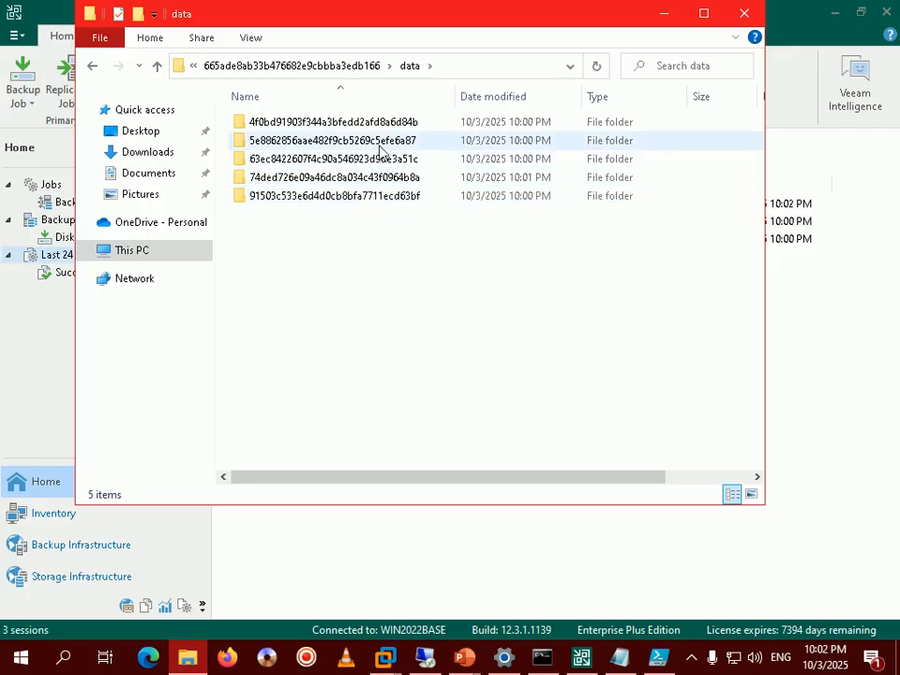
mouse_move(383, 132)
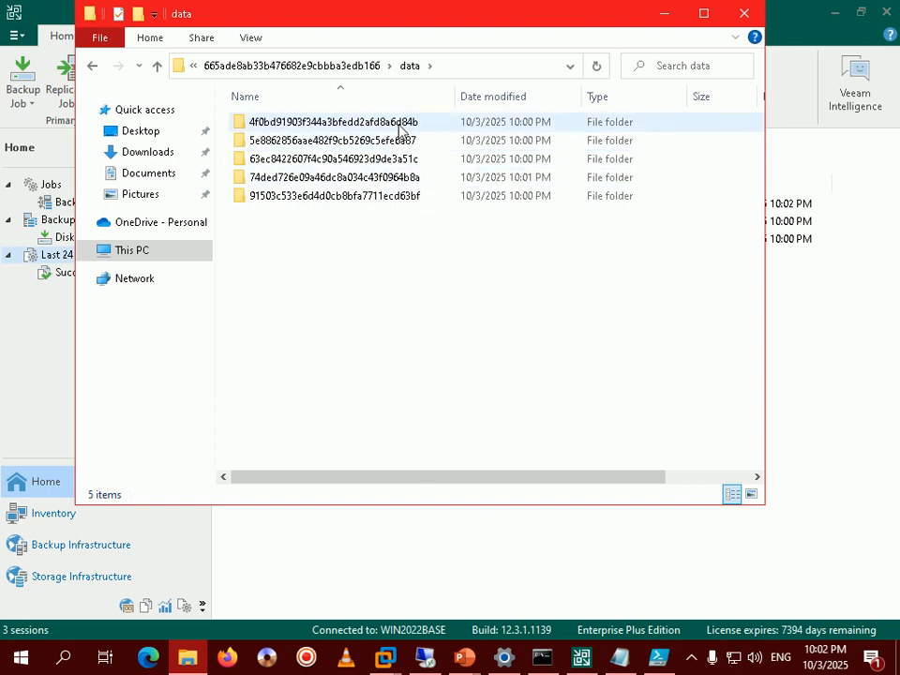
- Review the last run's details of the ESXHOST01 Backup JOB in Veeam and return to File Explorer
left_click(563, 577)
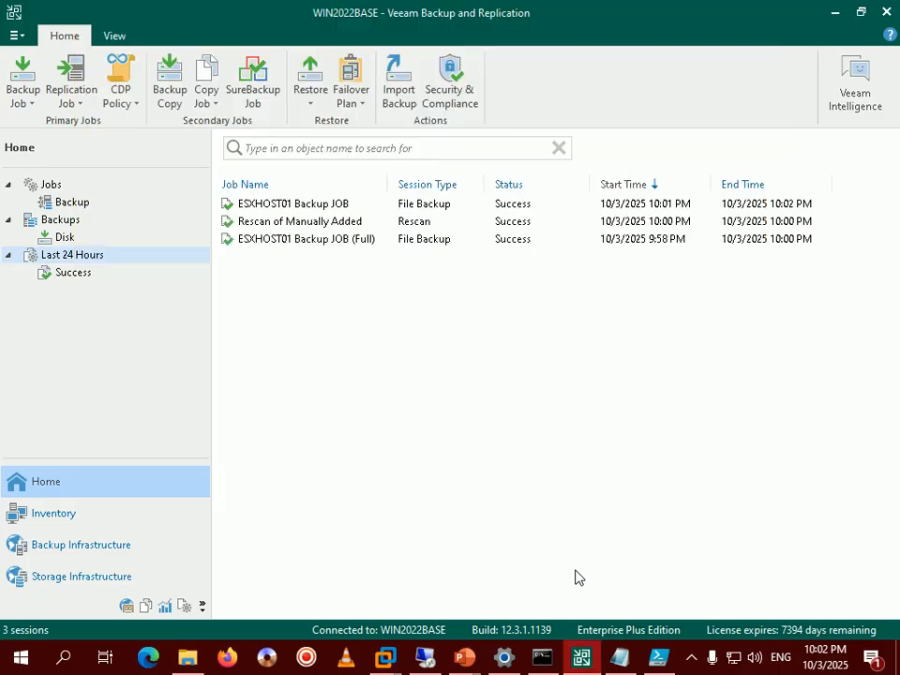
left_click(74, 204)
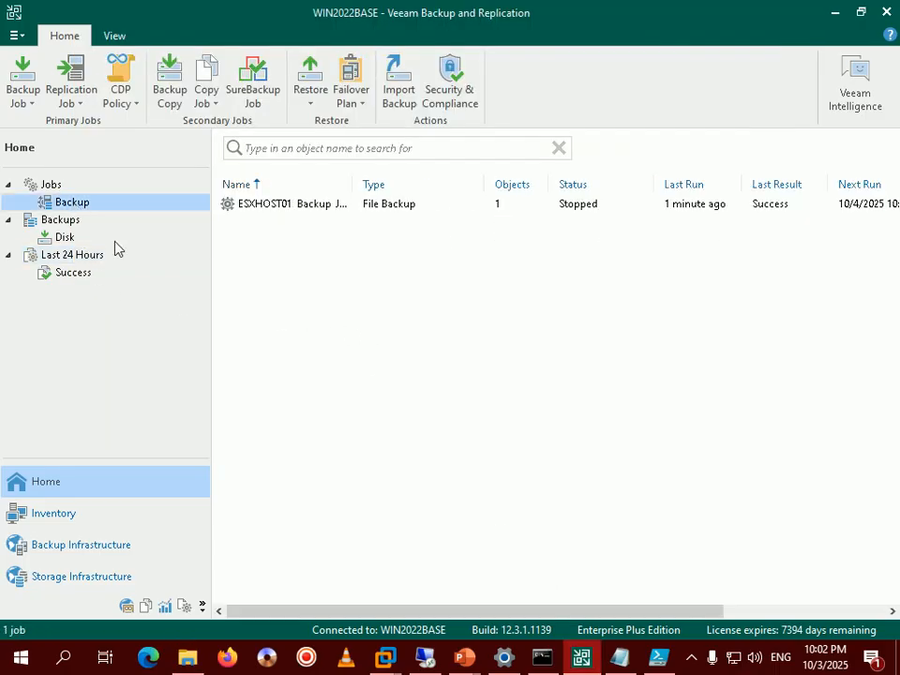
left_click(284, 208)
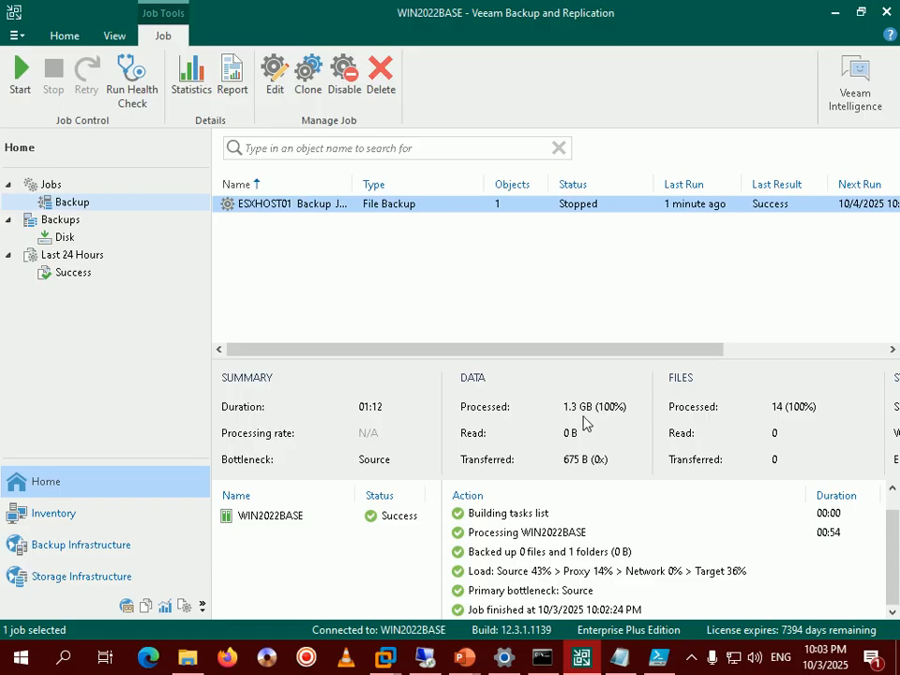
key("alt+Tab")
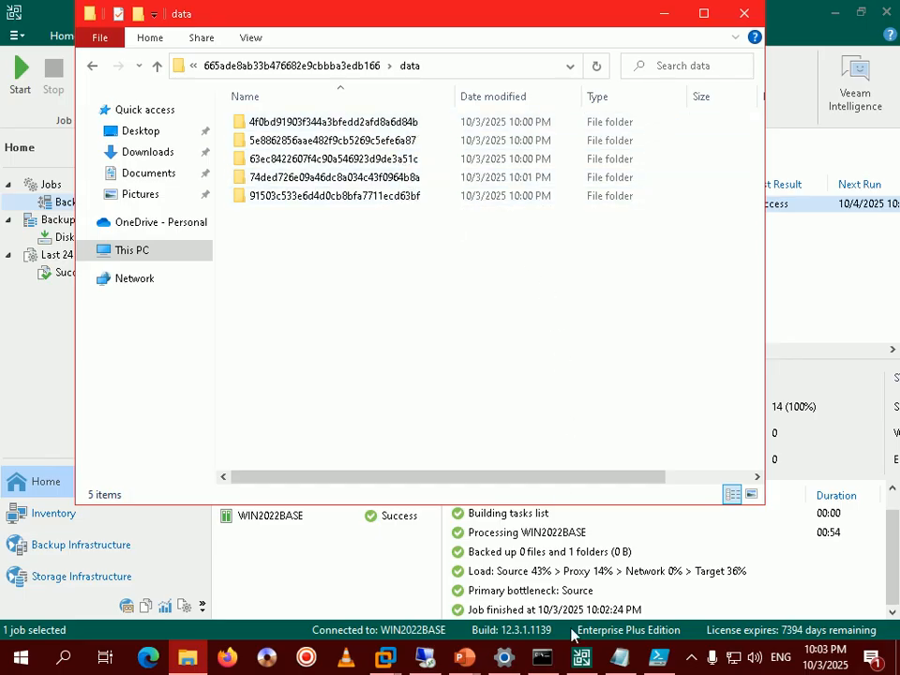
- Compare the data-backup folder path on the PowerPoint slide with the data folder's full path in File Explorer
mouse_move(465, 658)
left_click(538, 583)
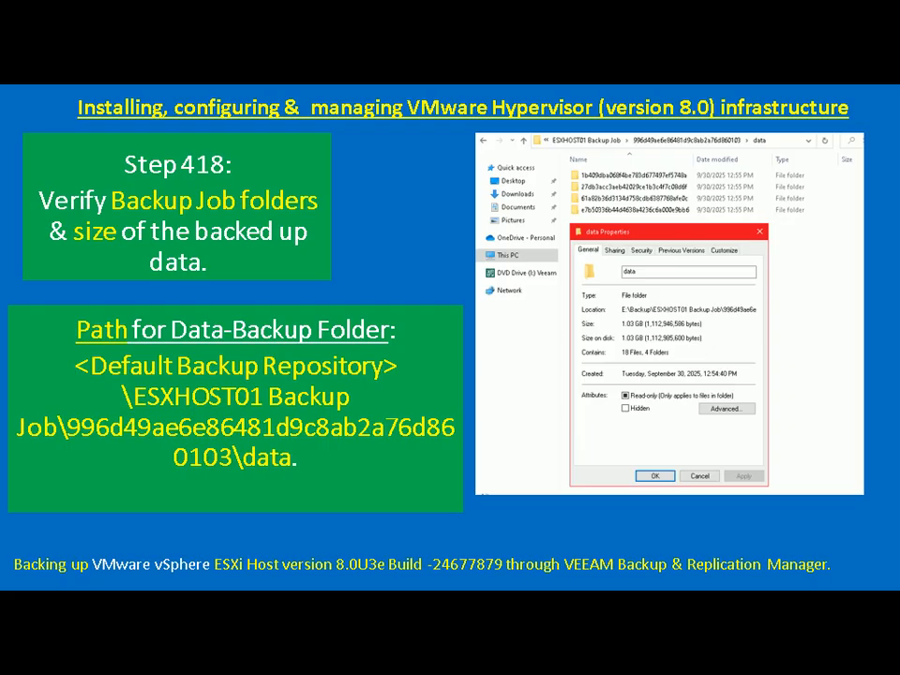
key("alt+Tab")
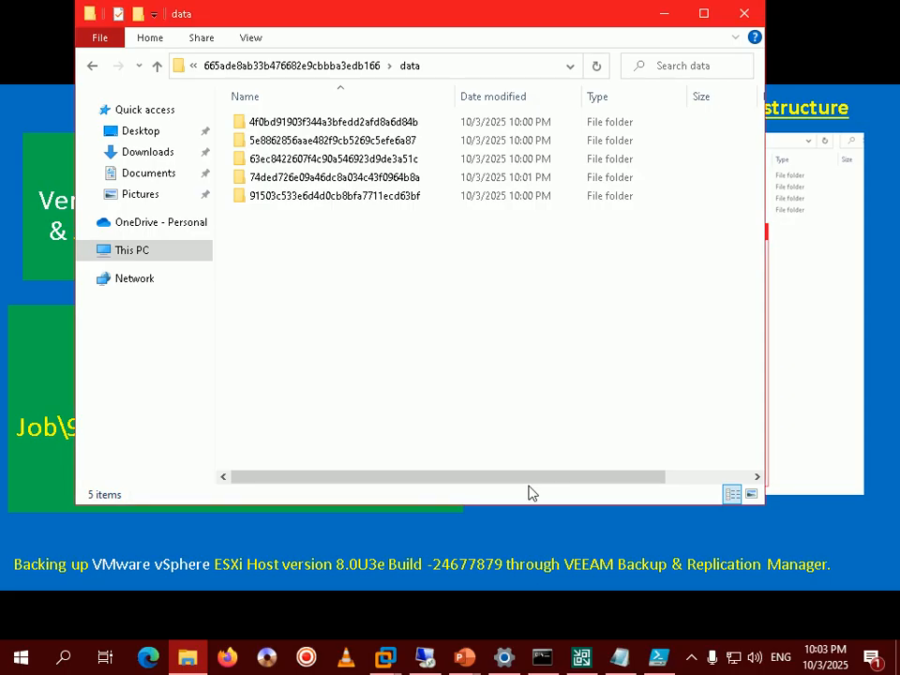
left_click(462, 58)
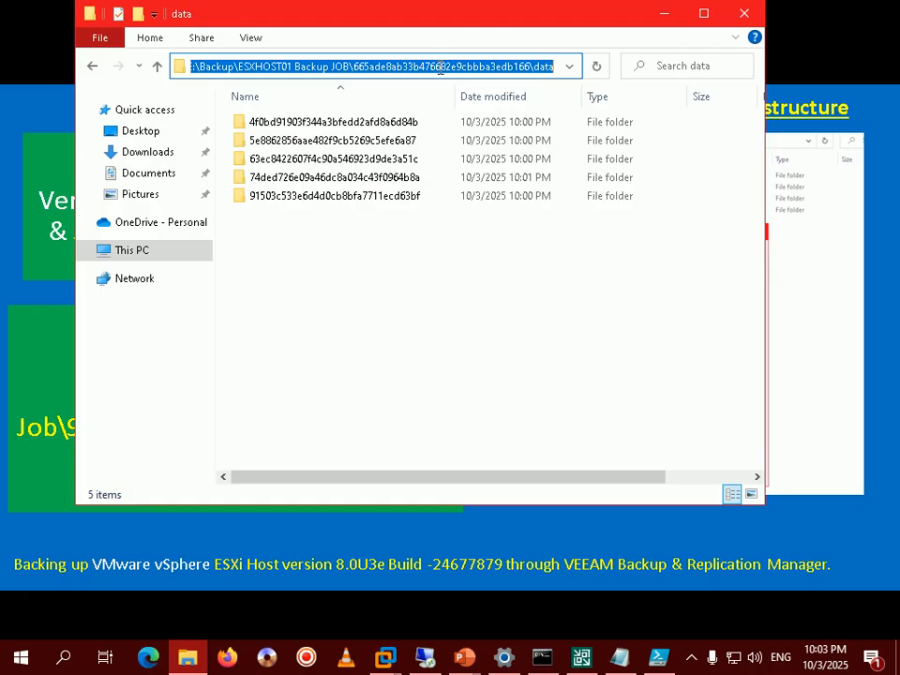
left_click(479, 66)
left_click_drag(353, 69, 529, 53)
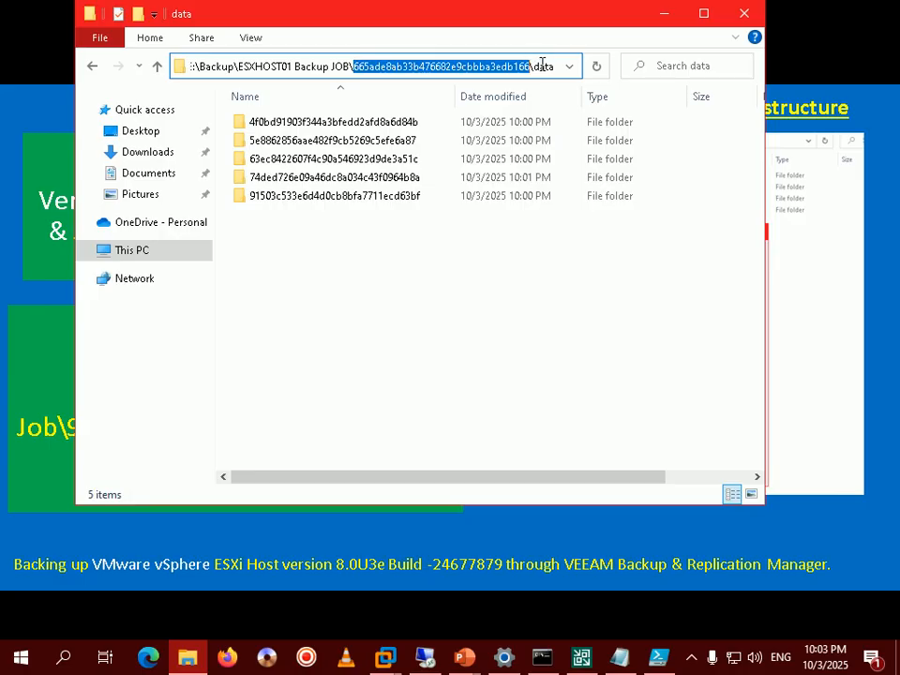
left_click_drag(535, 66, 556, 73)
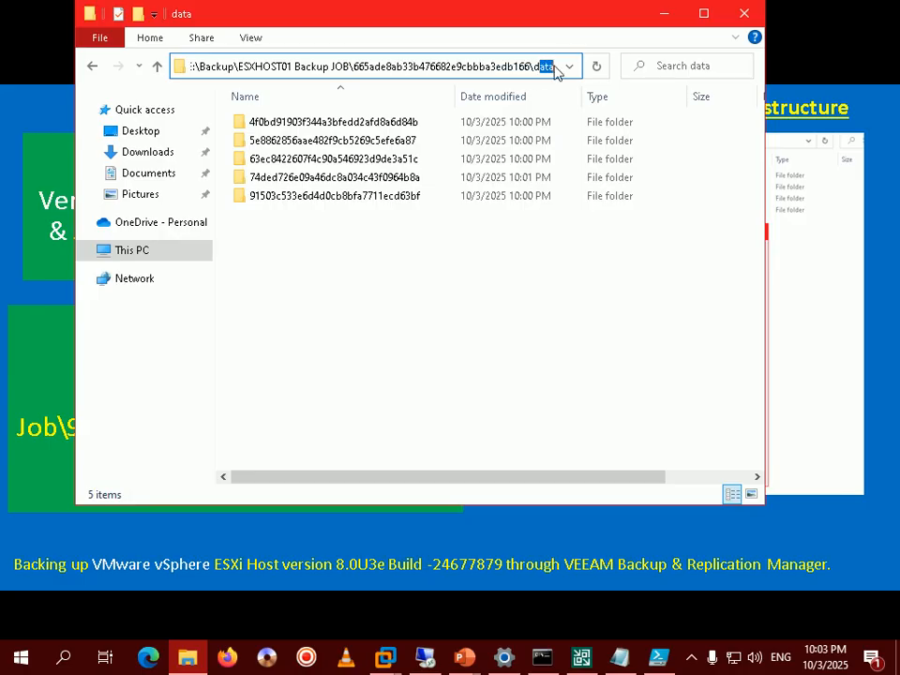
- Examine each subfolder of the data folder and check the data part of the folder's full path
left_click(378, 124)
left_click(375, 143)
left_click(375, 159)
left_click(369, 178)
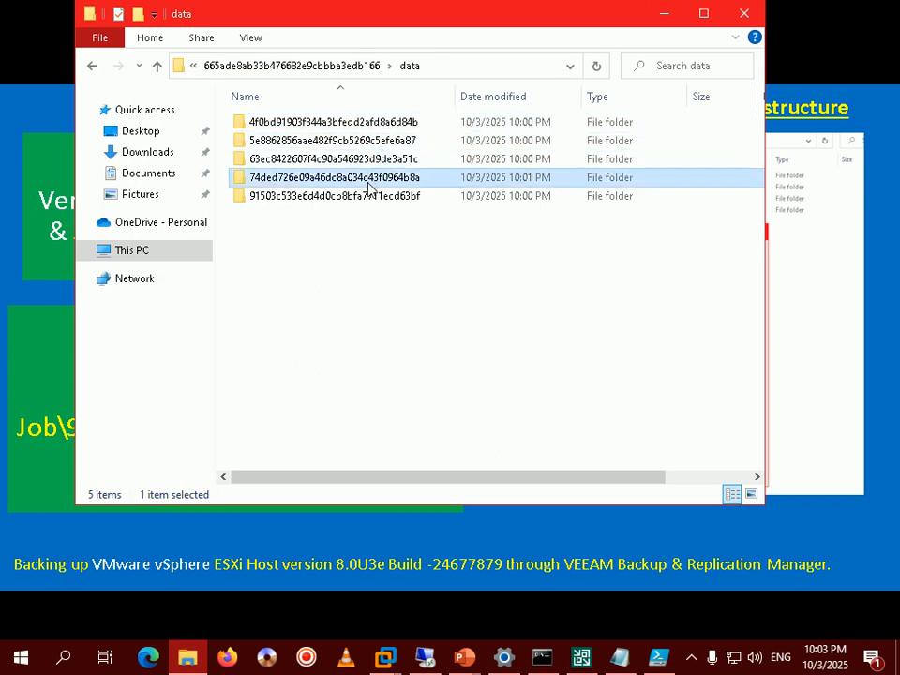
left_click(373, 195)
left_click(389, 126)
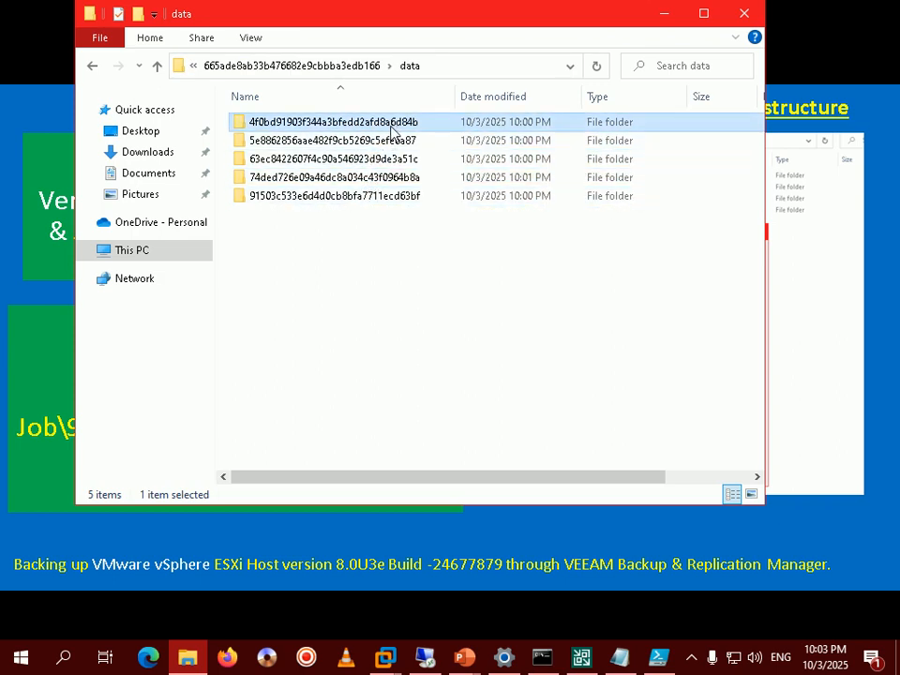
left_click(434, 67)
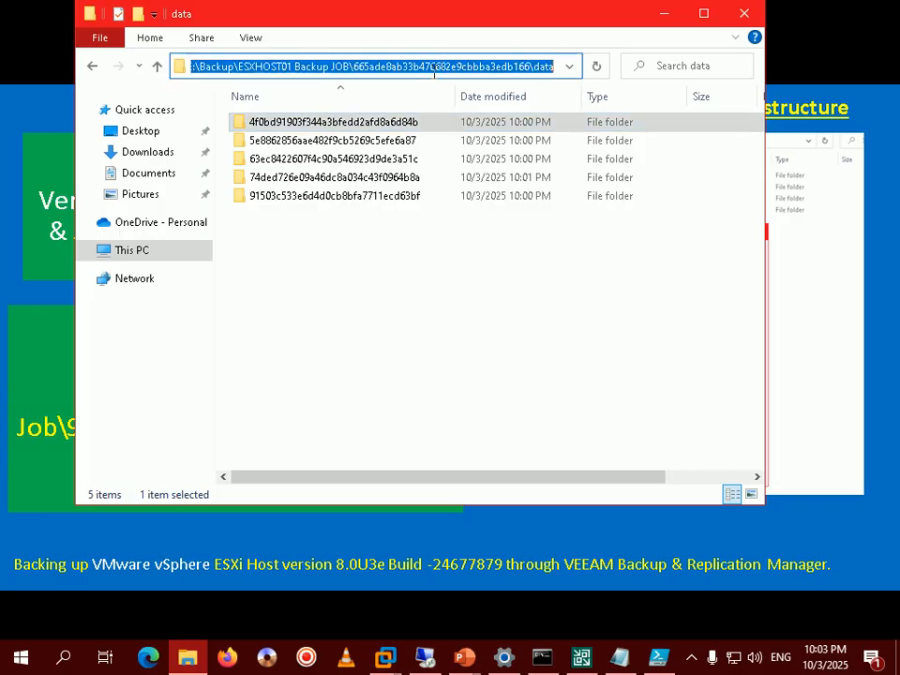
double_click(544, 66)
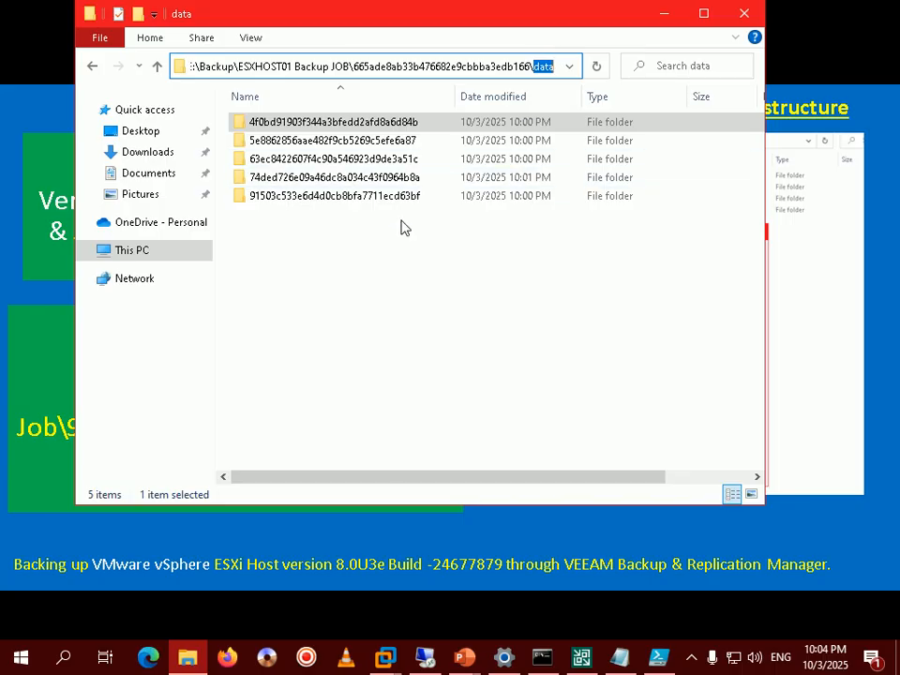
left_click(402, 227)
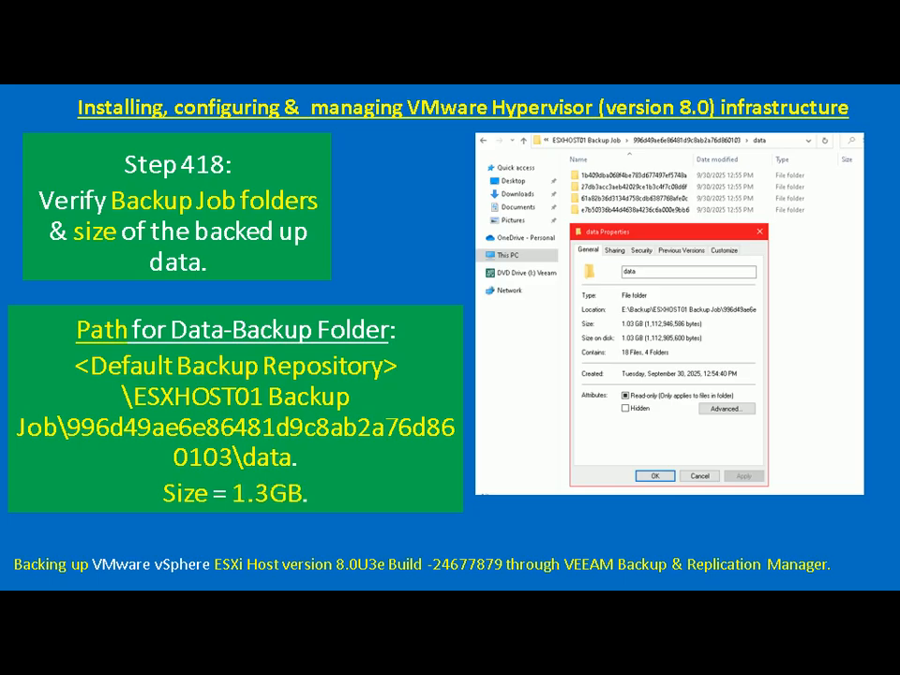
- Check the backup job's processed data in Veeam and its result in PowerShell ISE, and minimize PowerShell ISE
key("alt+Tab")
left_click(406, 229)
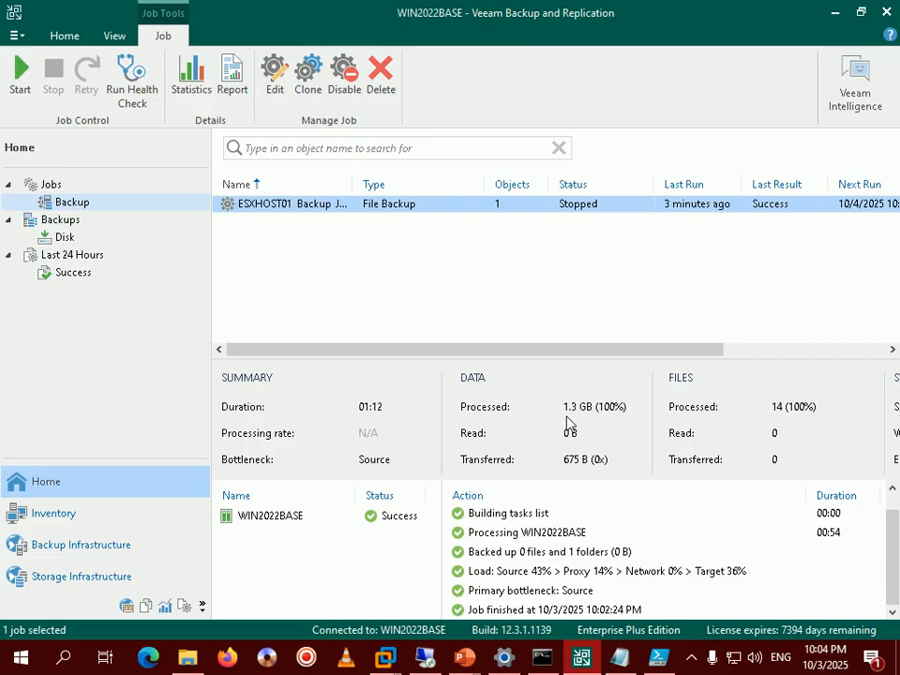
left_click(659, 656)
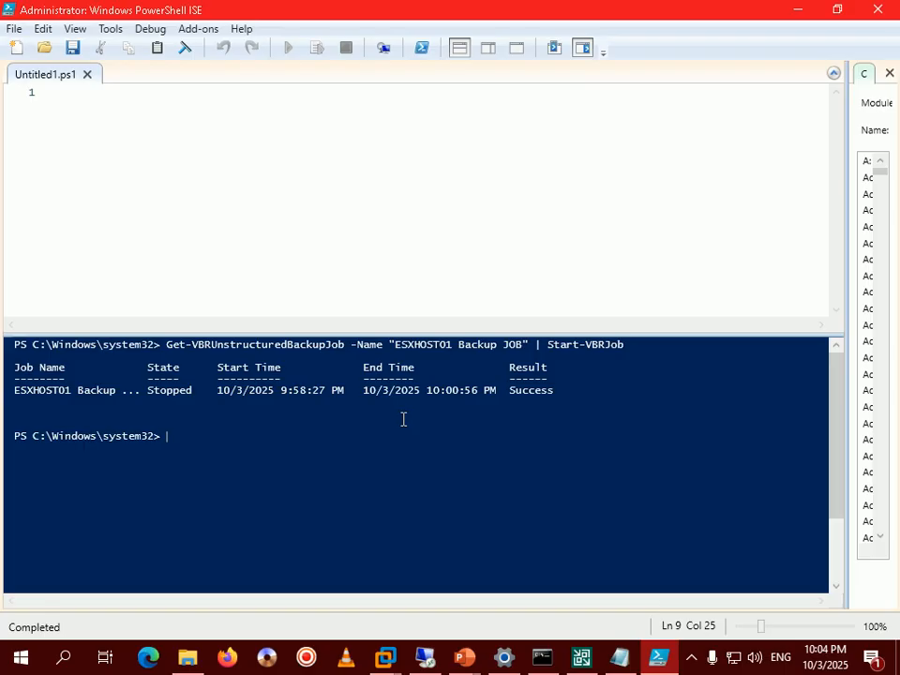
left_click(805, 11)
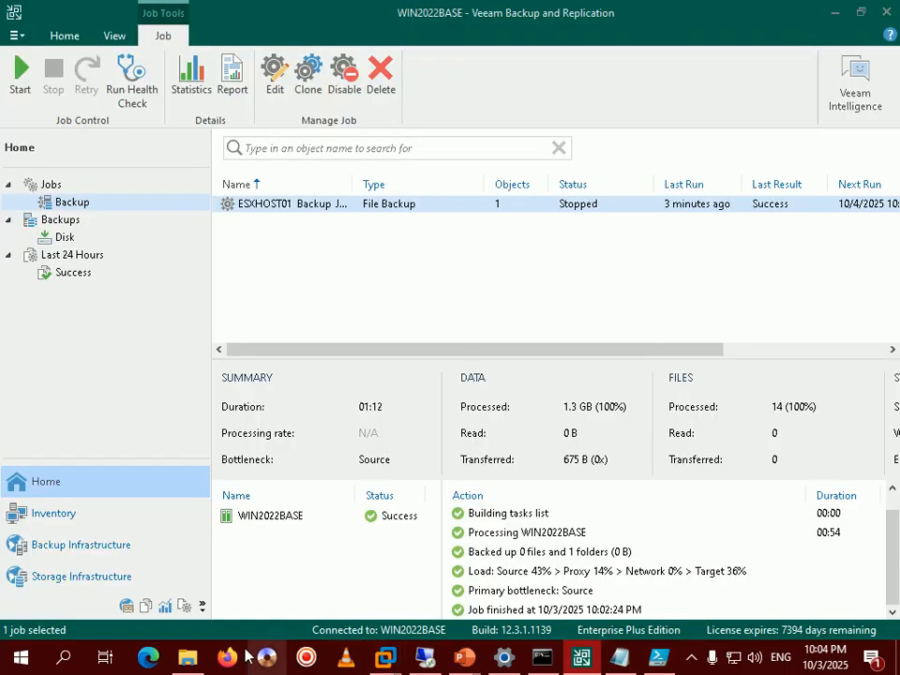
- View the combined properties of all subfolders in the data folder in File Explorer, and close the properties
left_click(190, 659)
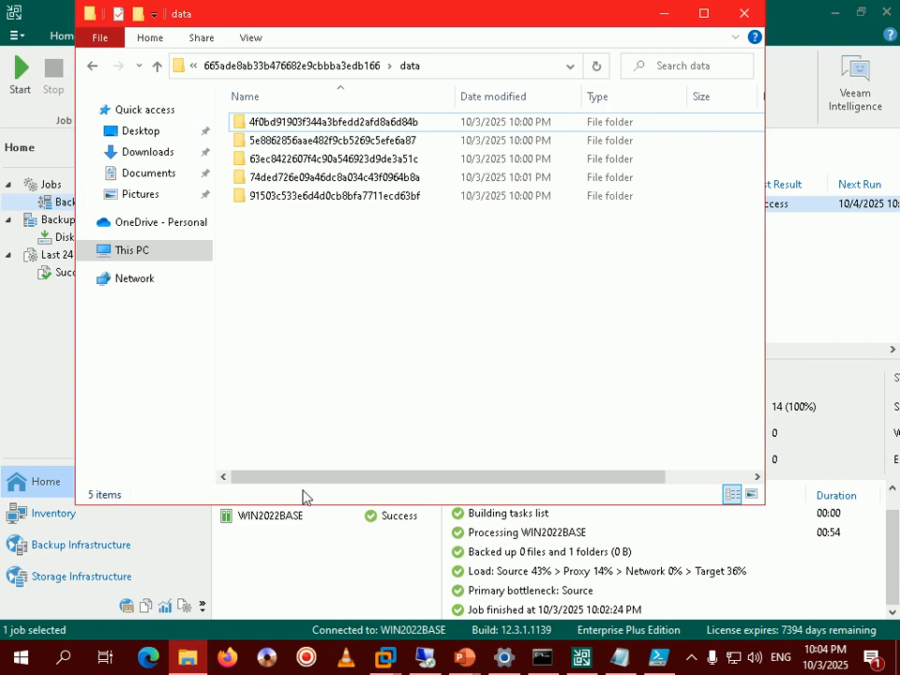
left_click(406, 125)
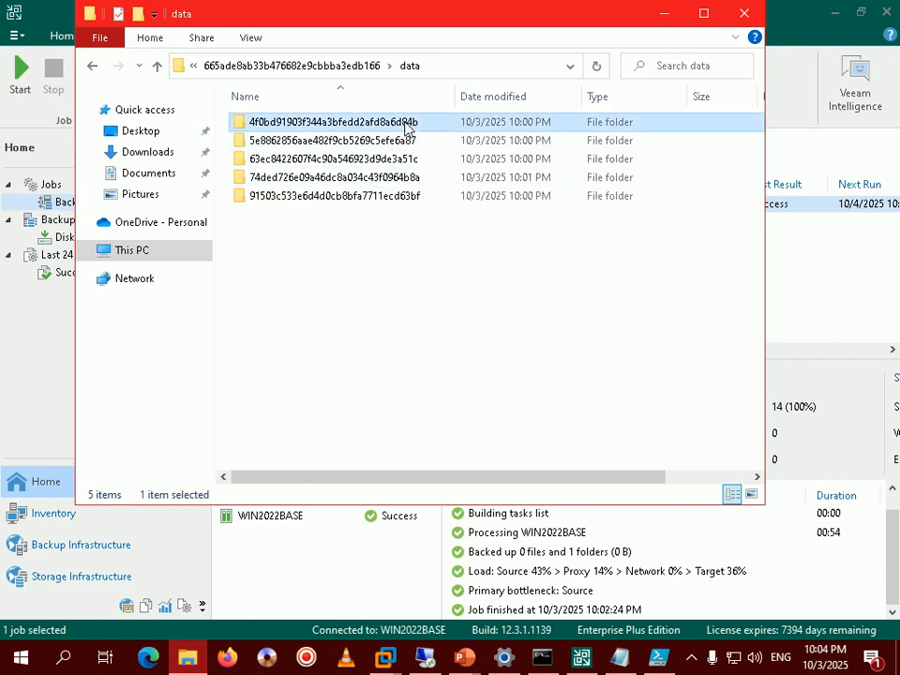
key("ctrl+a")
right_click(402, 177)
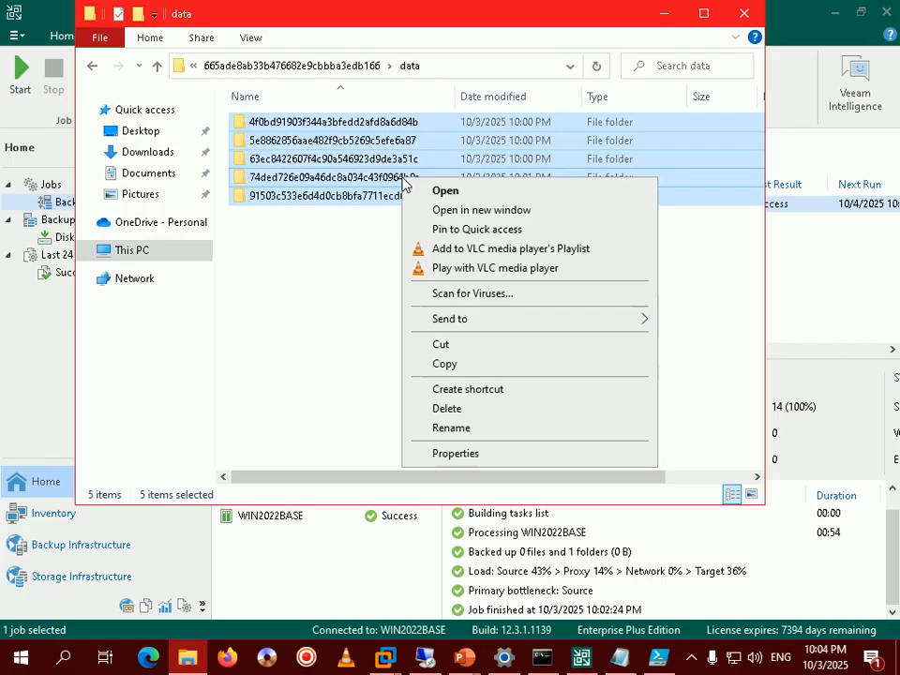
left_click(456, 453)
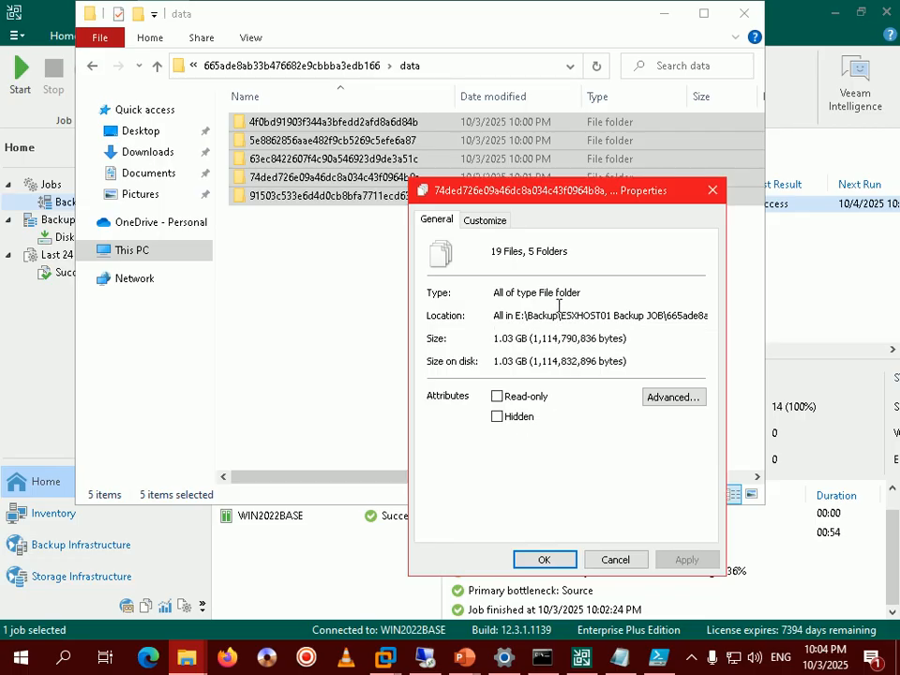
left_click(631, 564)
left_click(473, 403)
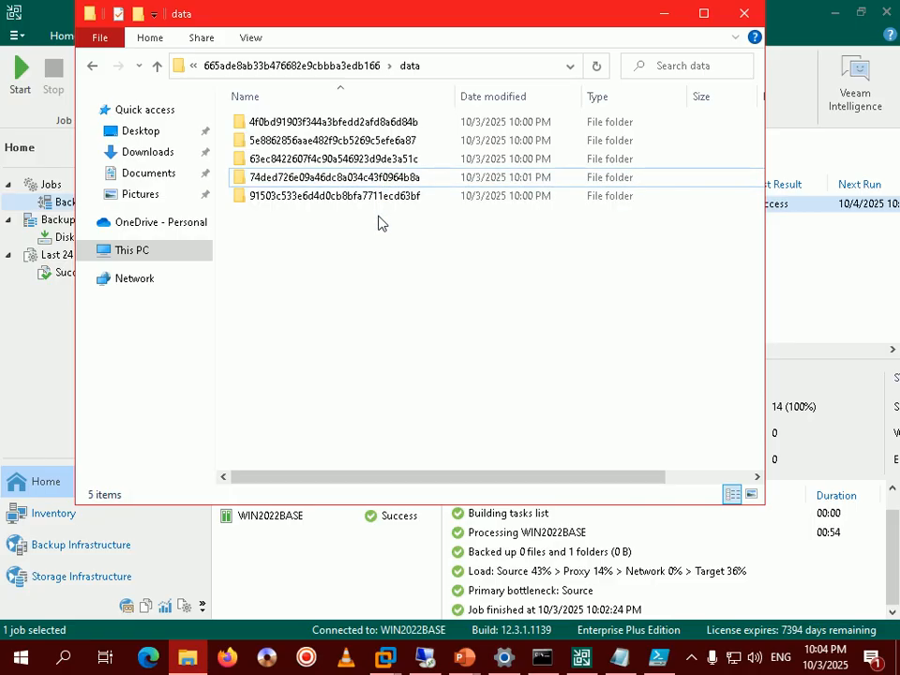
- Return to the PowerPoint slide show and advance past the Step 418 slide
mouse_move(462, 658)
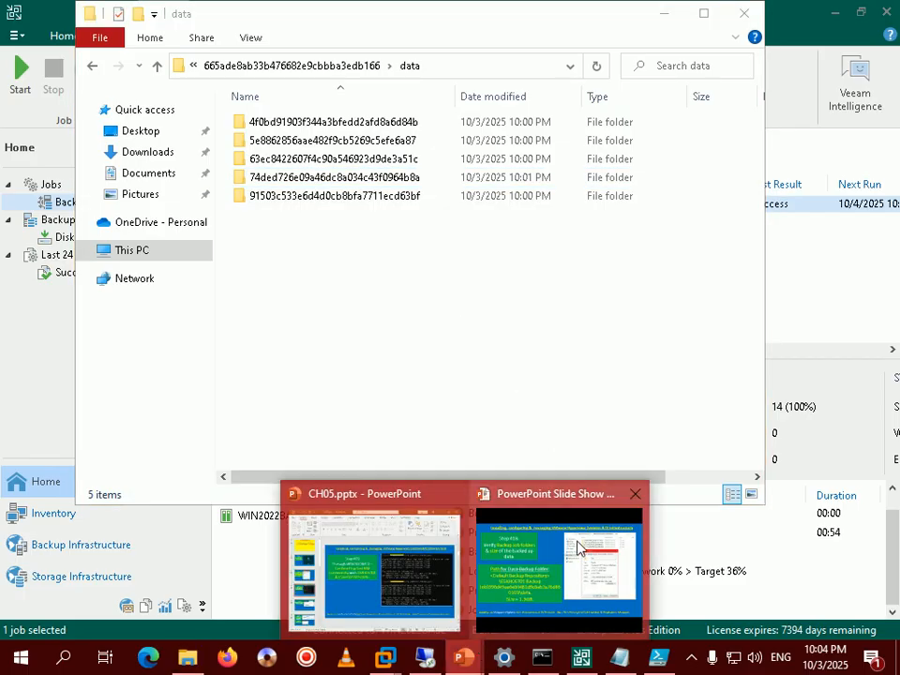
left_click(578, 548)
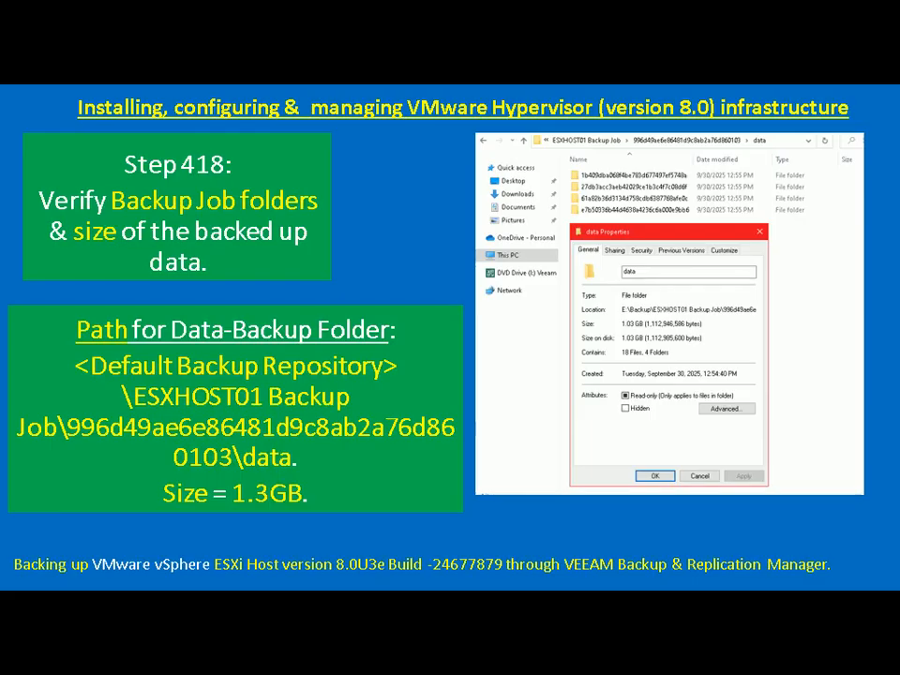
key("Right")
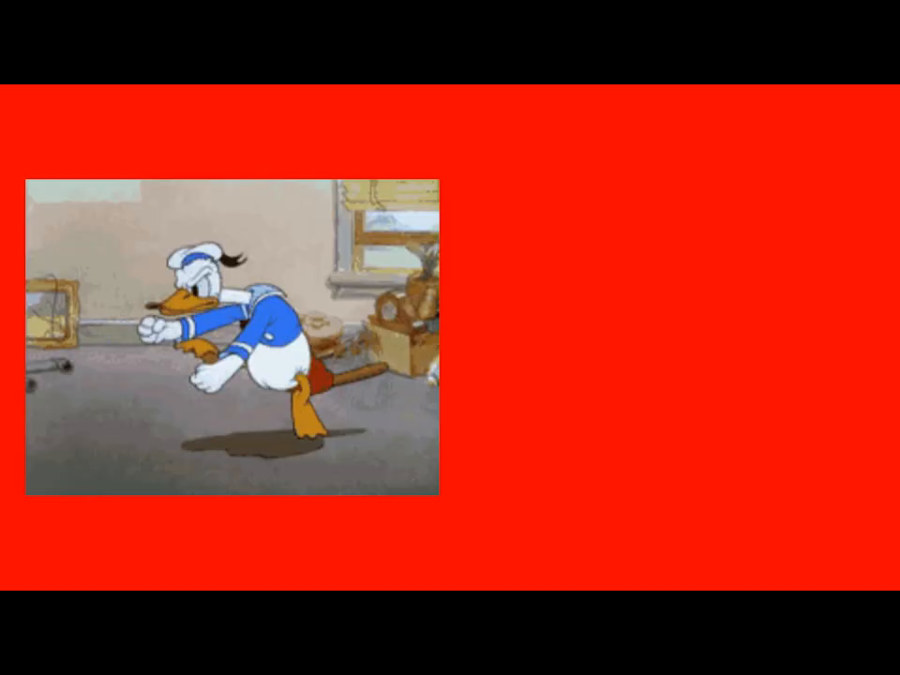